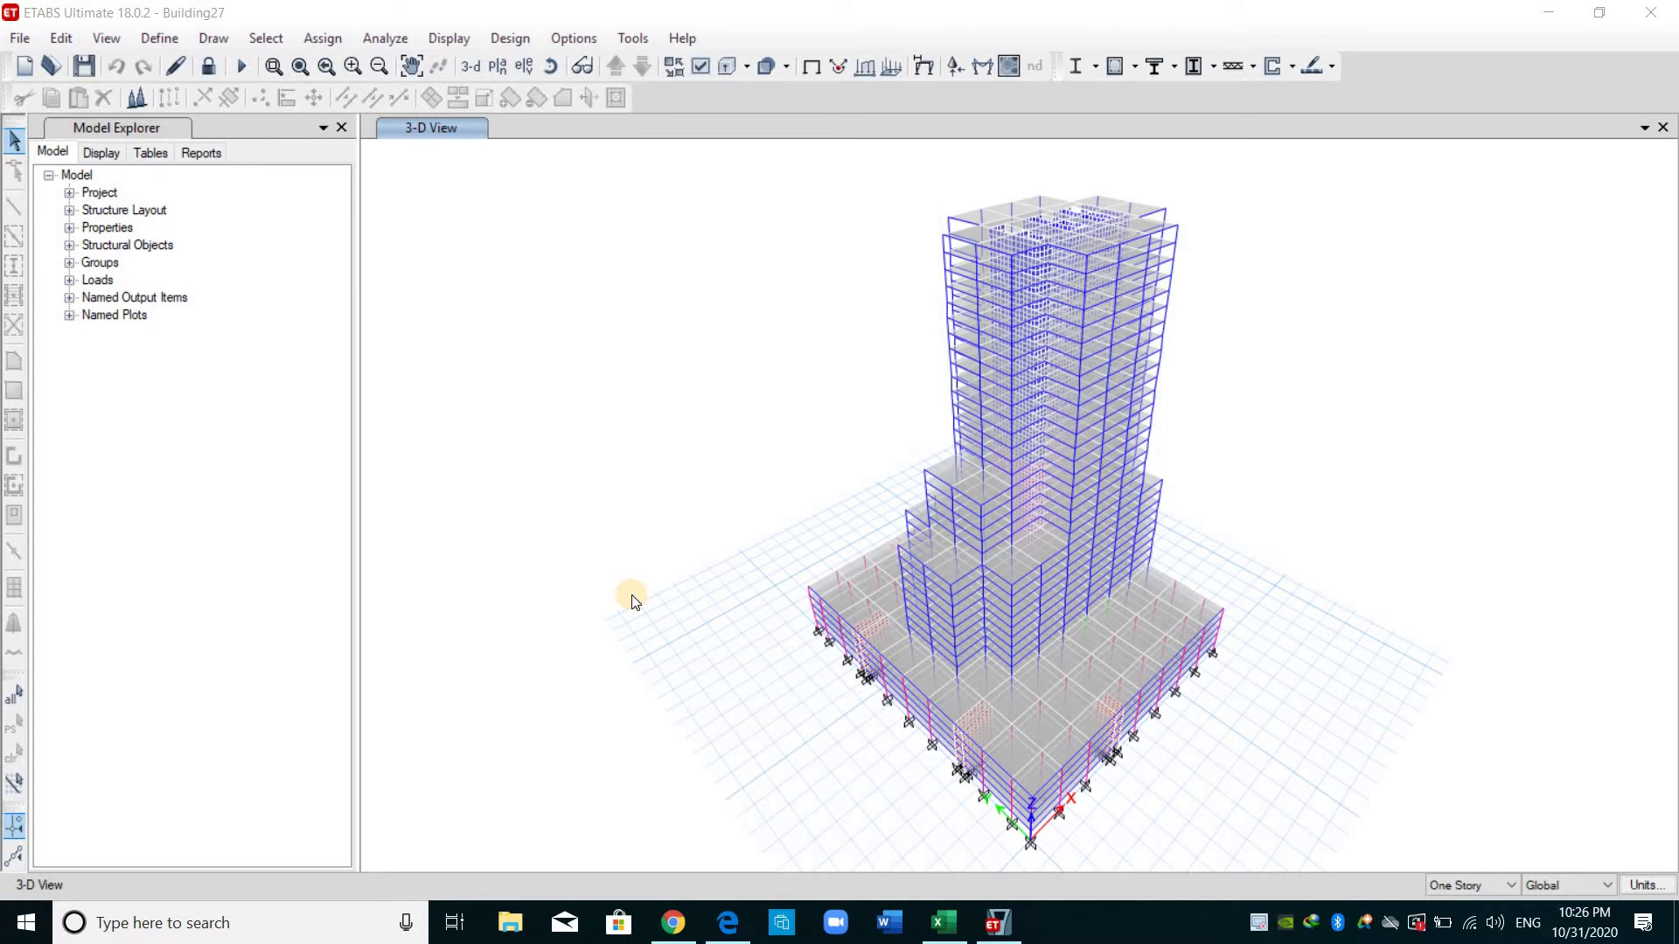
Switch to ASCE7-10.pdf in Edge, review the seismic base shear equation 12.8-1, and return to ETABS.
click(728, 923)
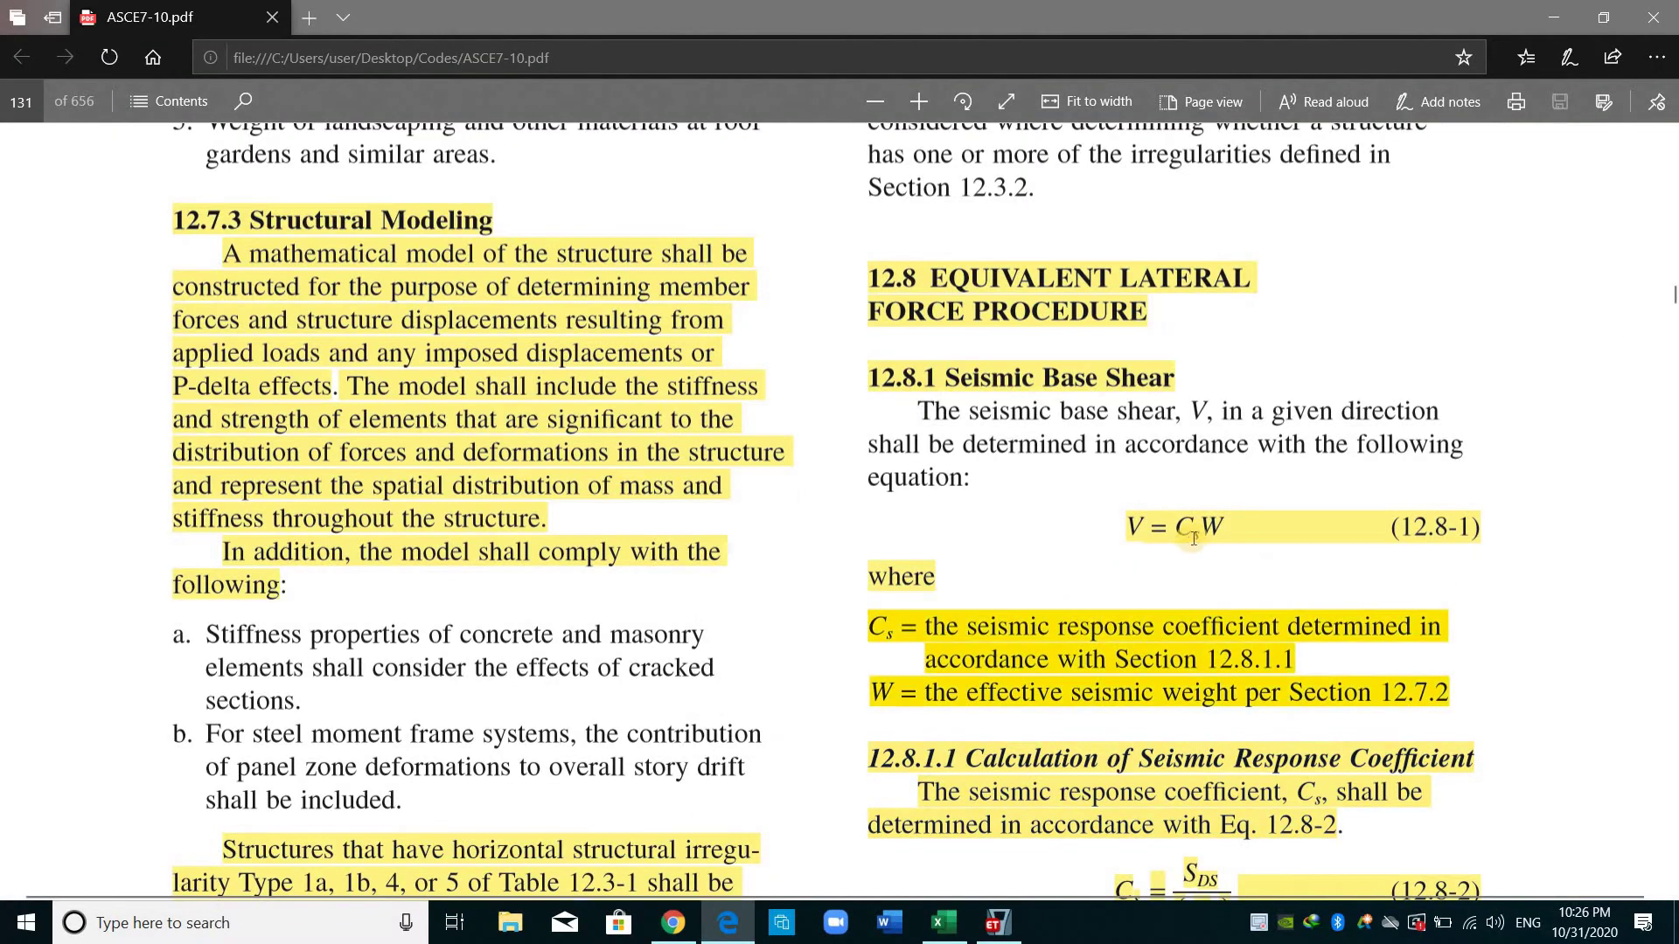
click(1223, 531)
click(1108, 564)
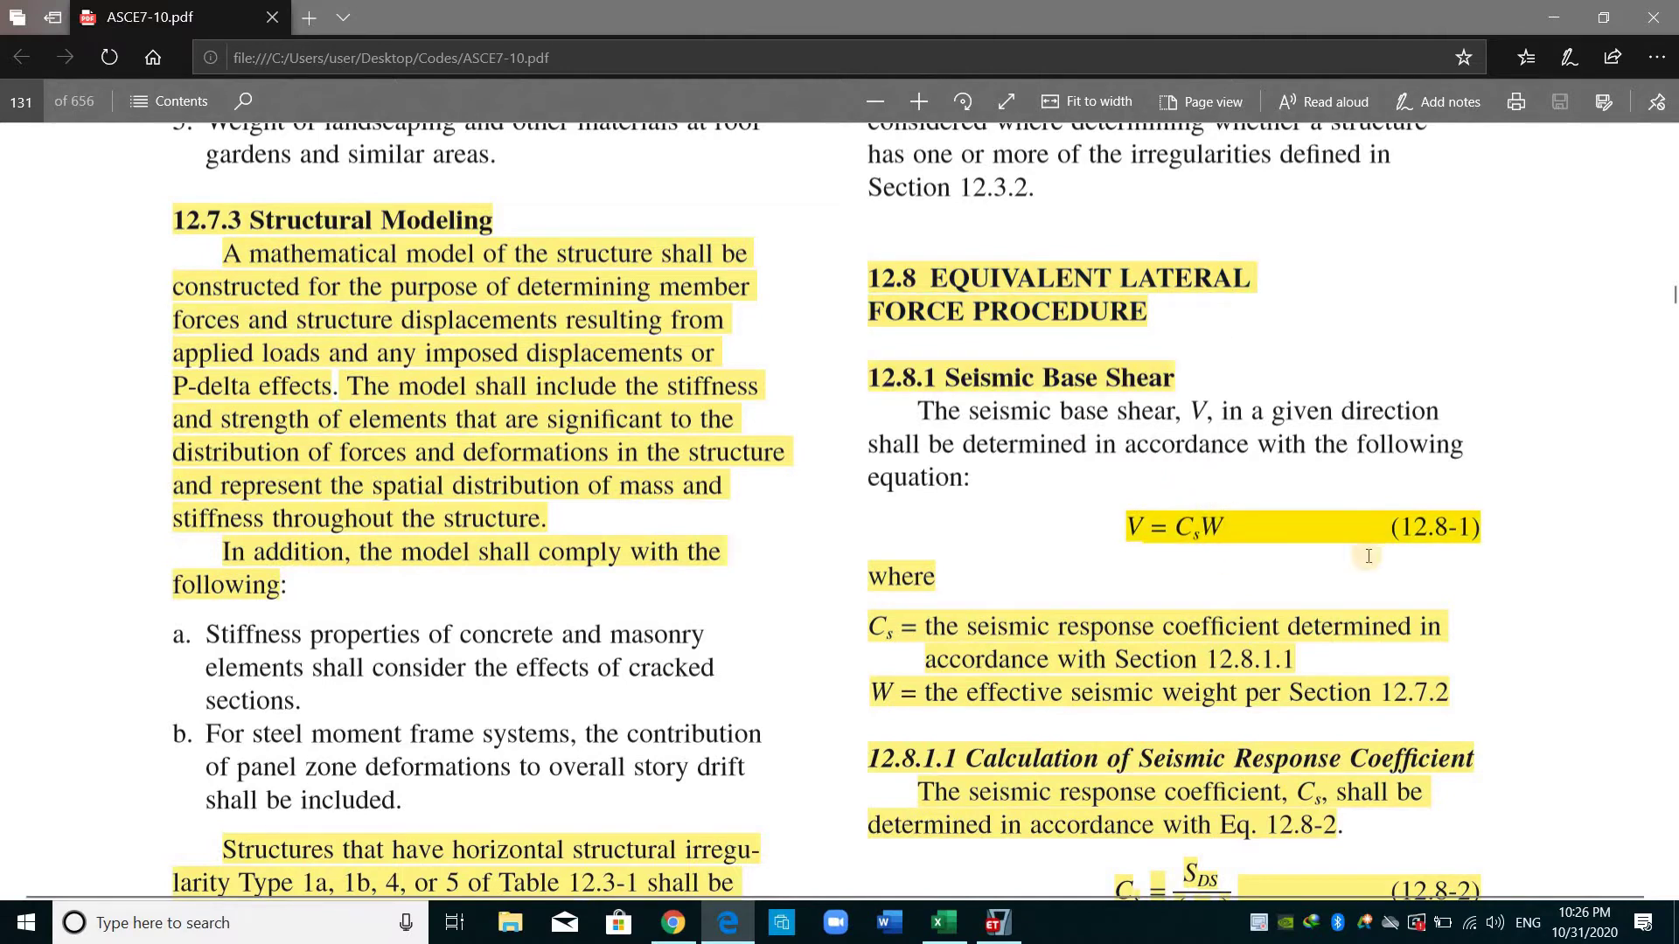
click(1518, 105)
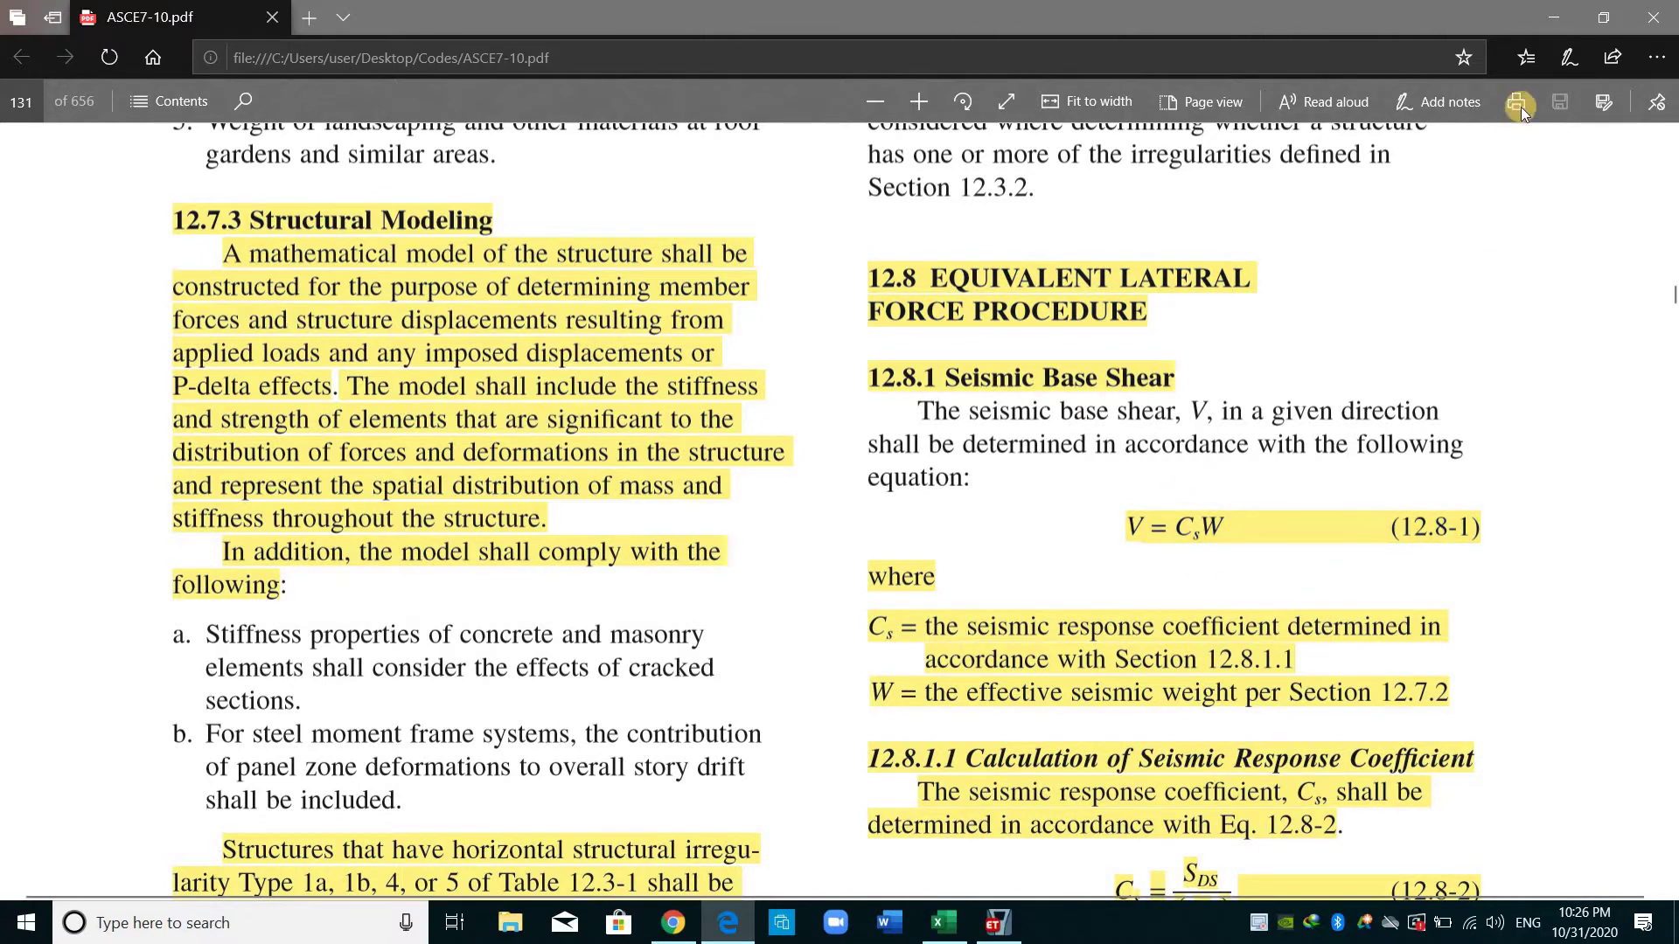
click(1554, 18)
click(679, 318)
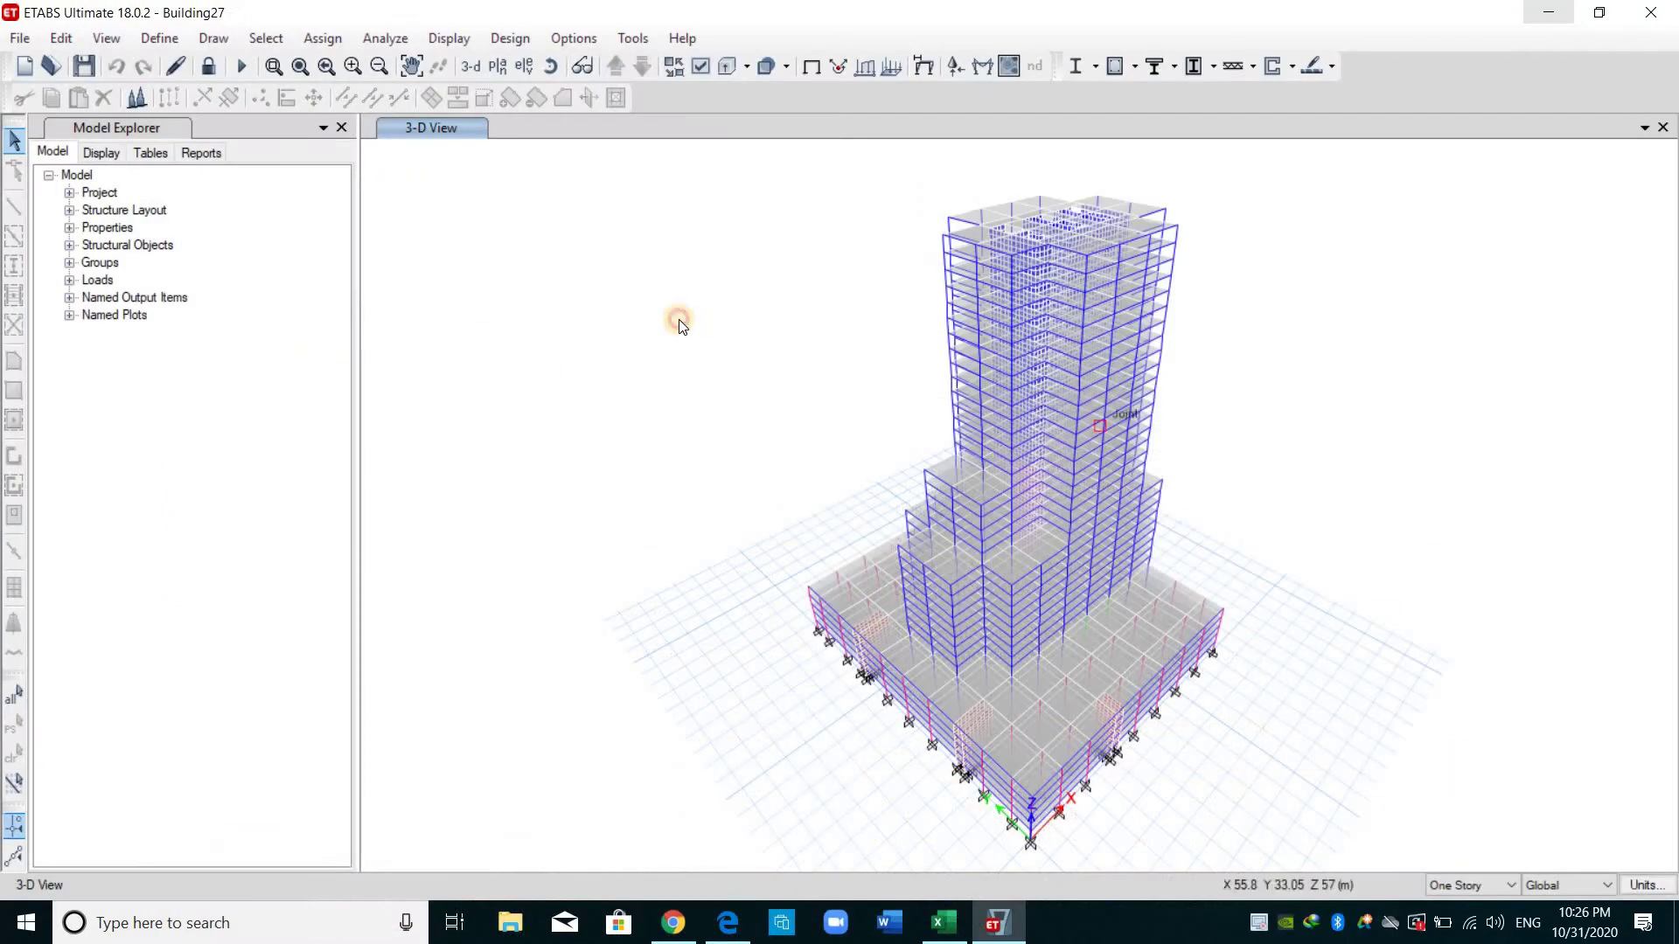
Open the MsSrc1 mass source definition and include specified load patterns as a mass source.
click(153, 39)
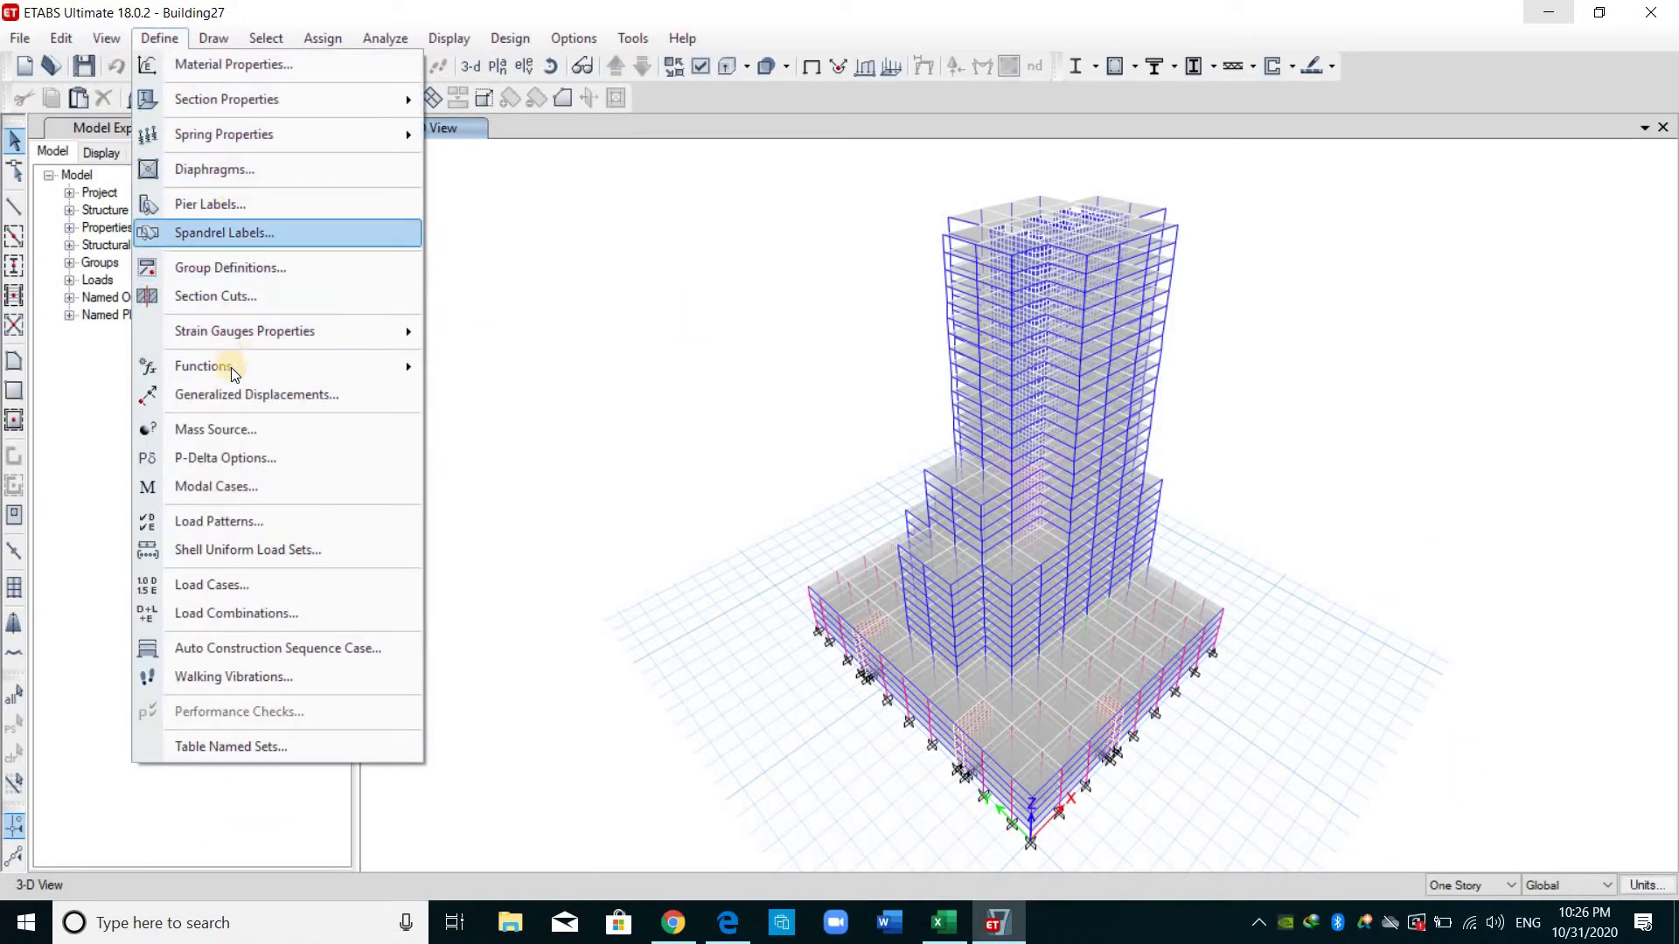
drag(753, 292, 422, 283)
click(581, 412)
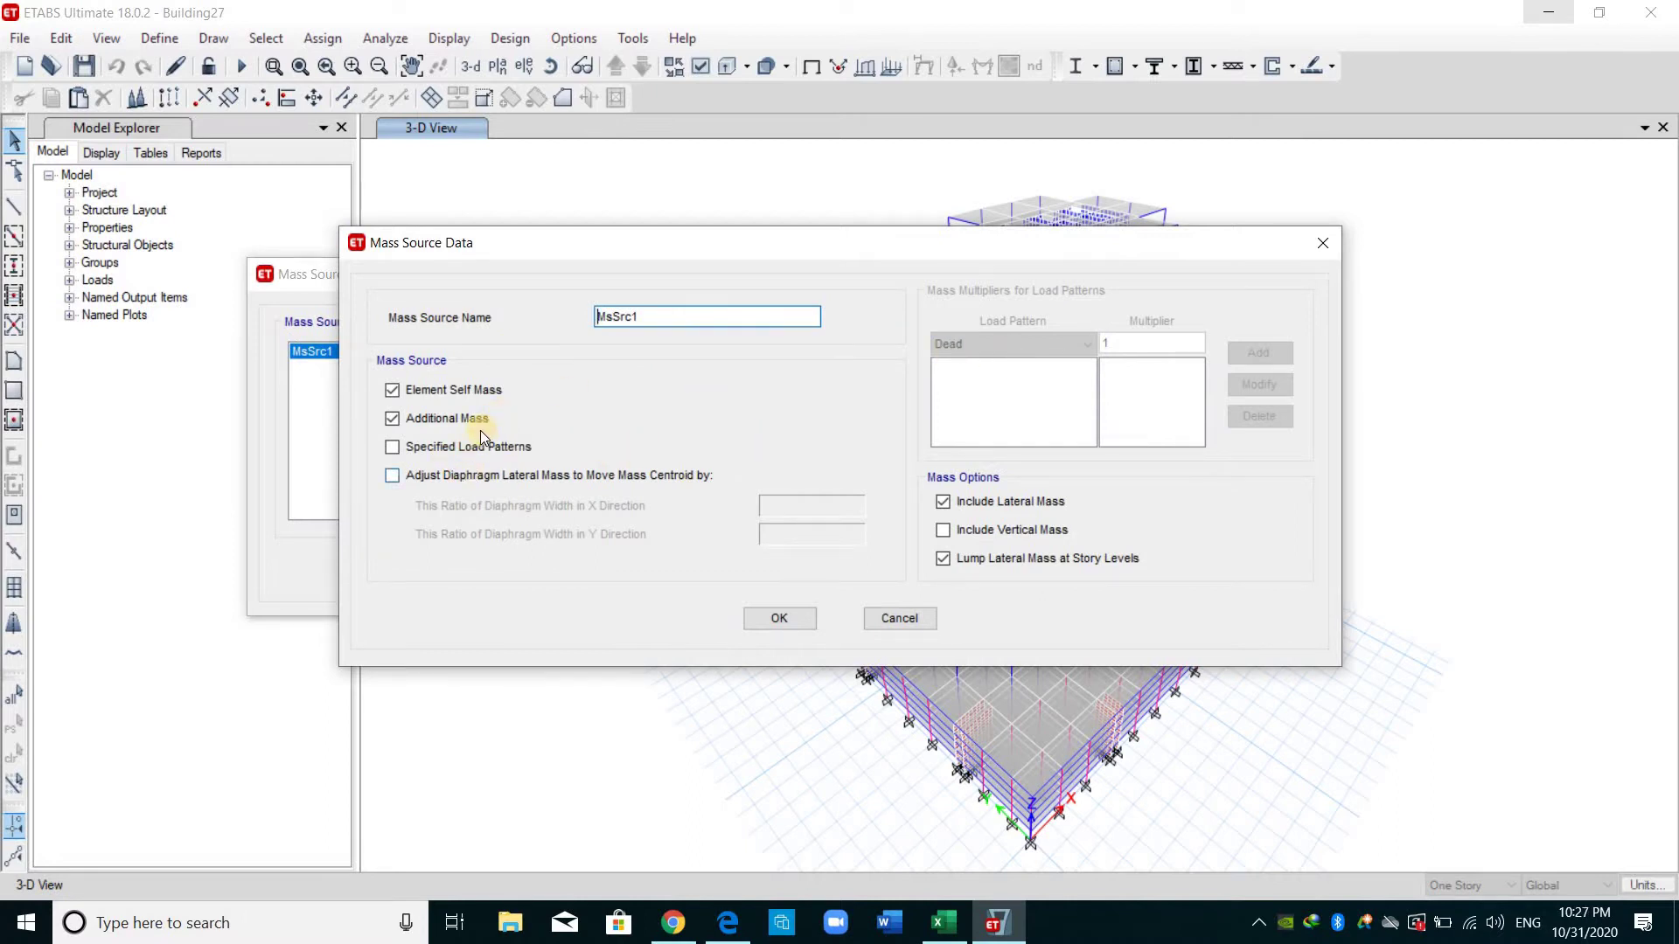
click(393, 446)
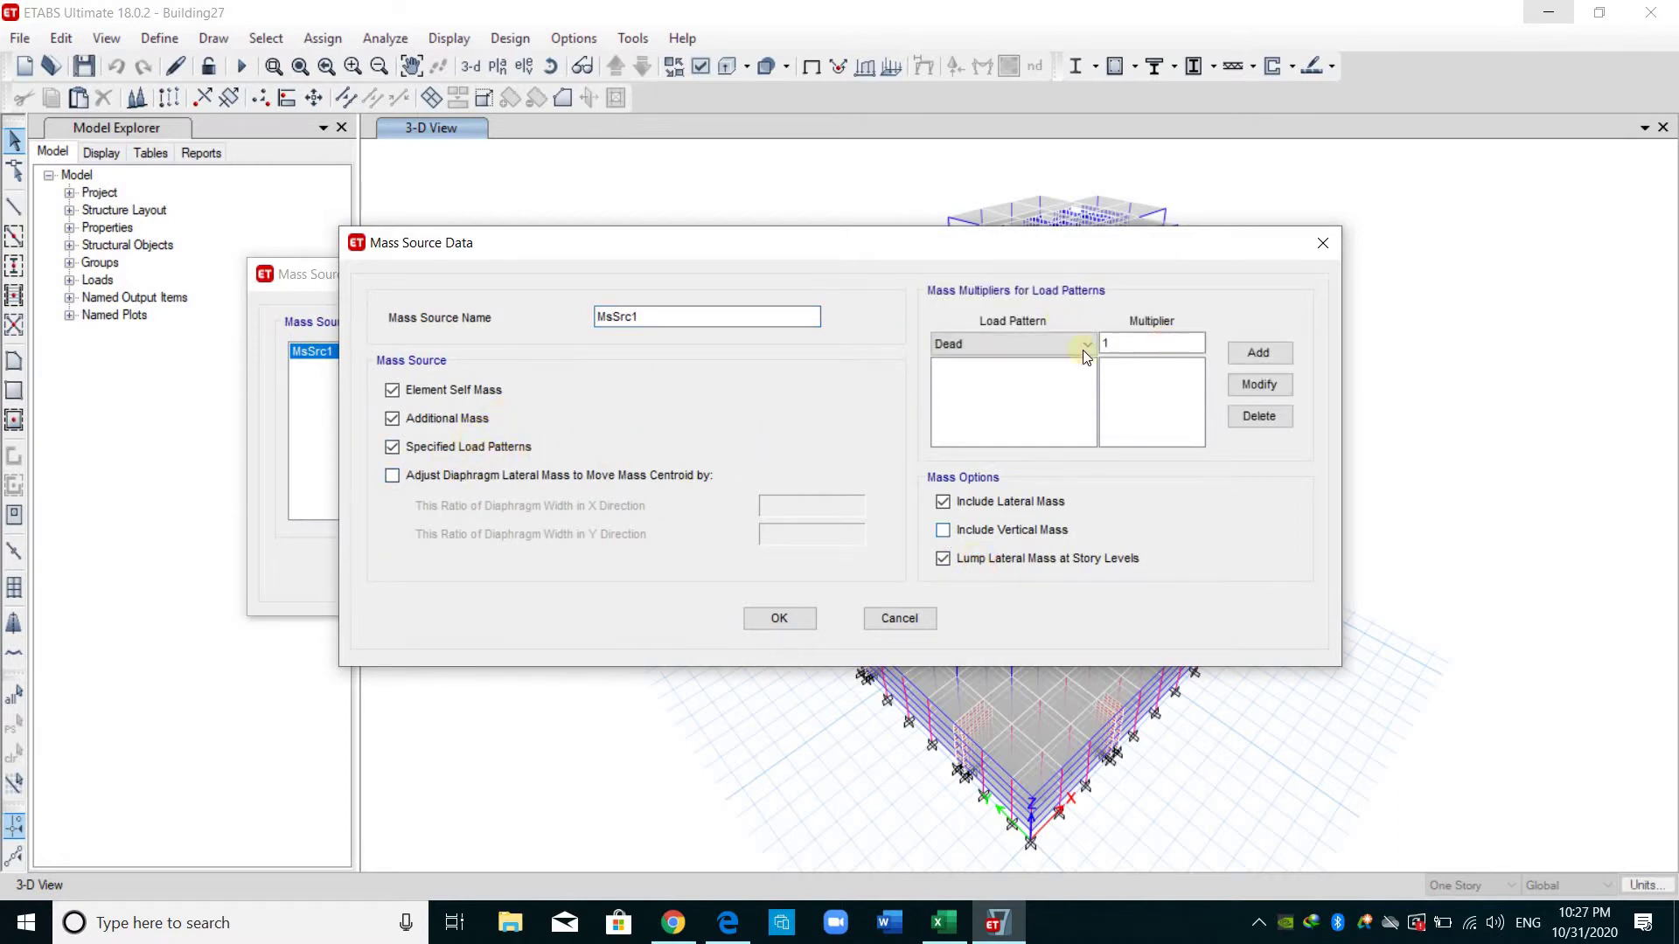
Add the Dead and SDL load patterns with a multiplier of 1, and exclude element self mass and additional mass.
text(1)
click(1257, 352)
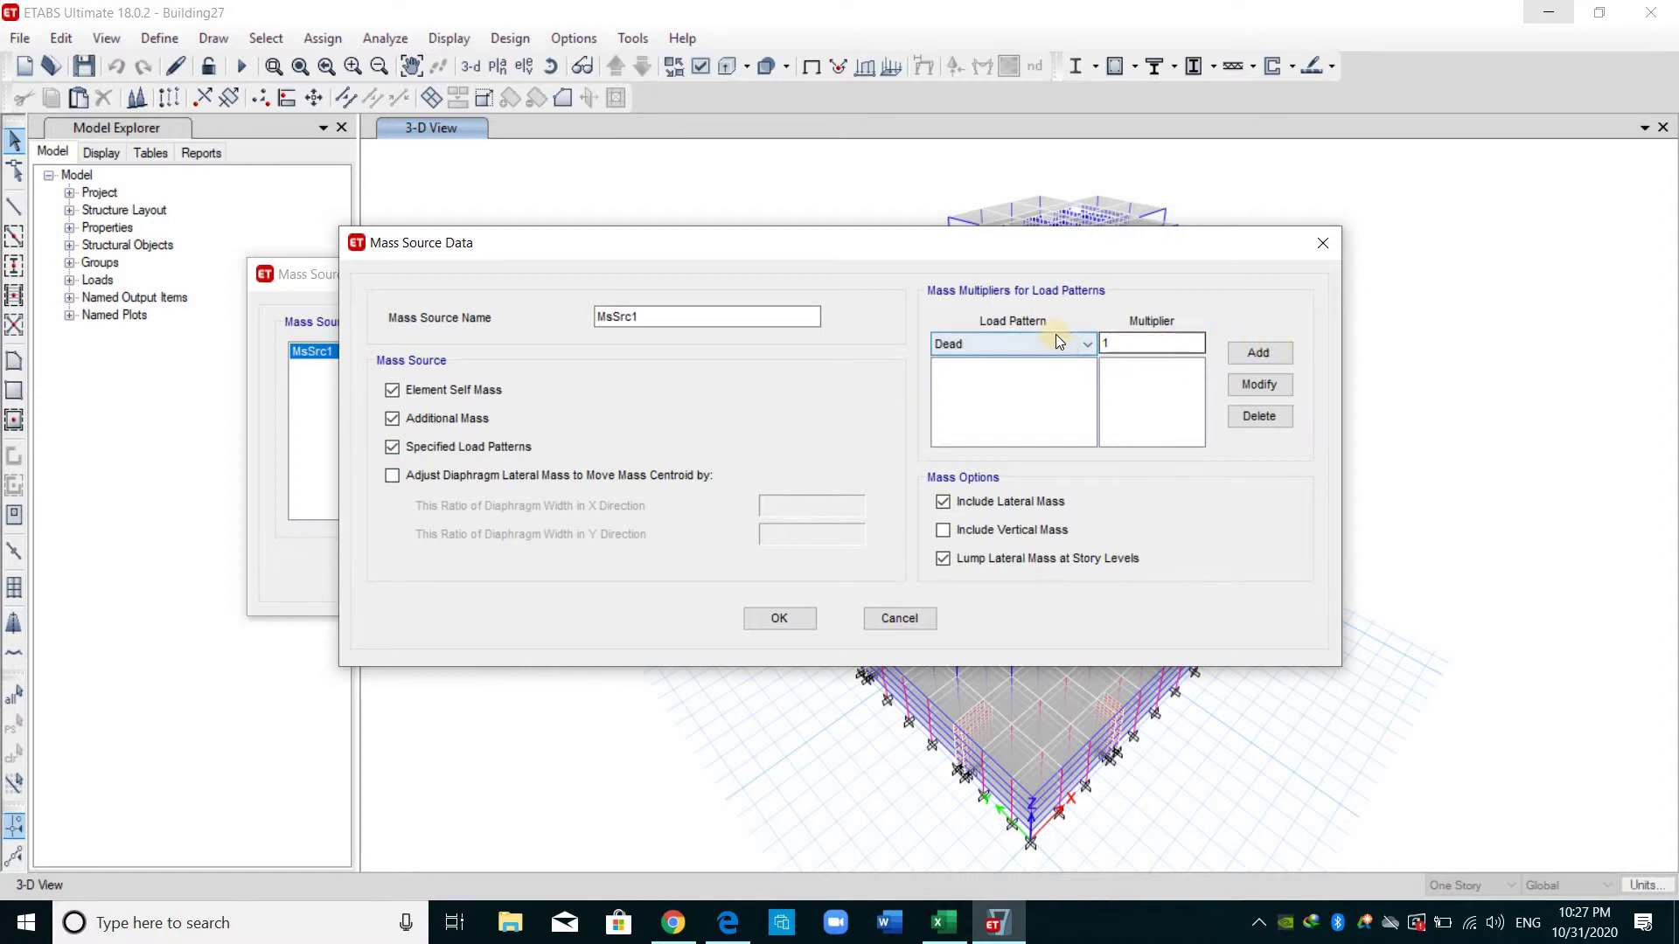
click(1057, 345)
click(996, 380)
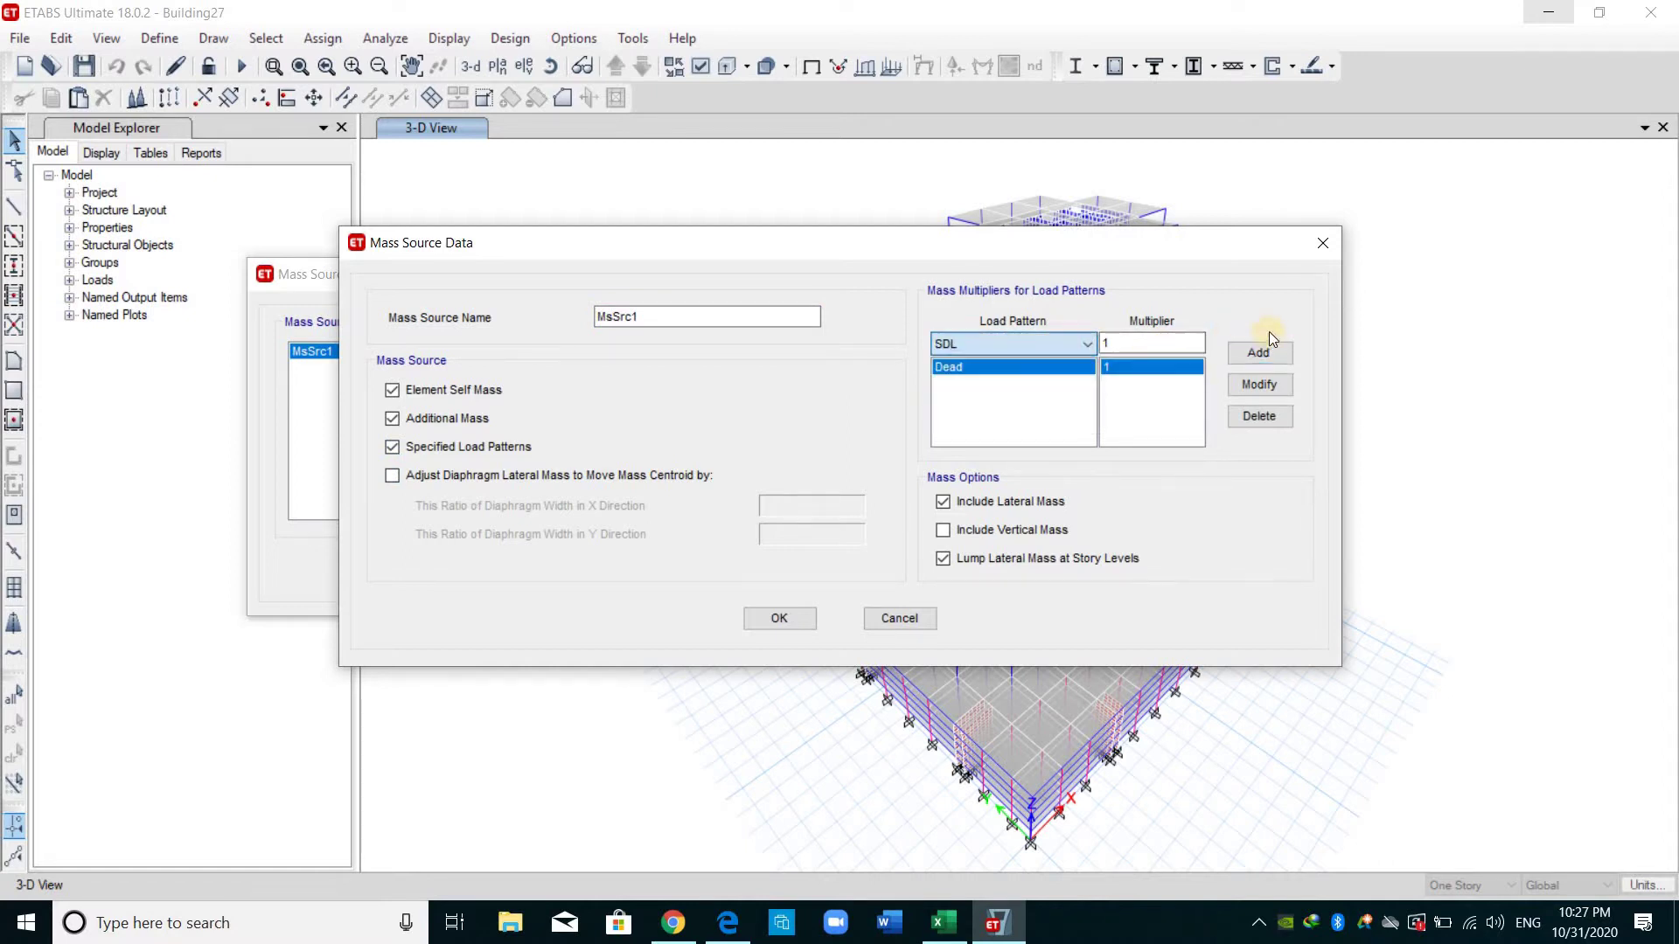
click(1259, 352)
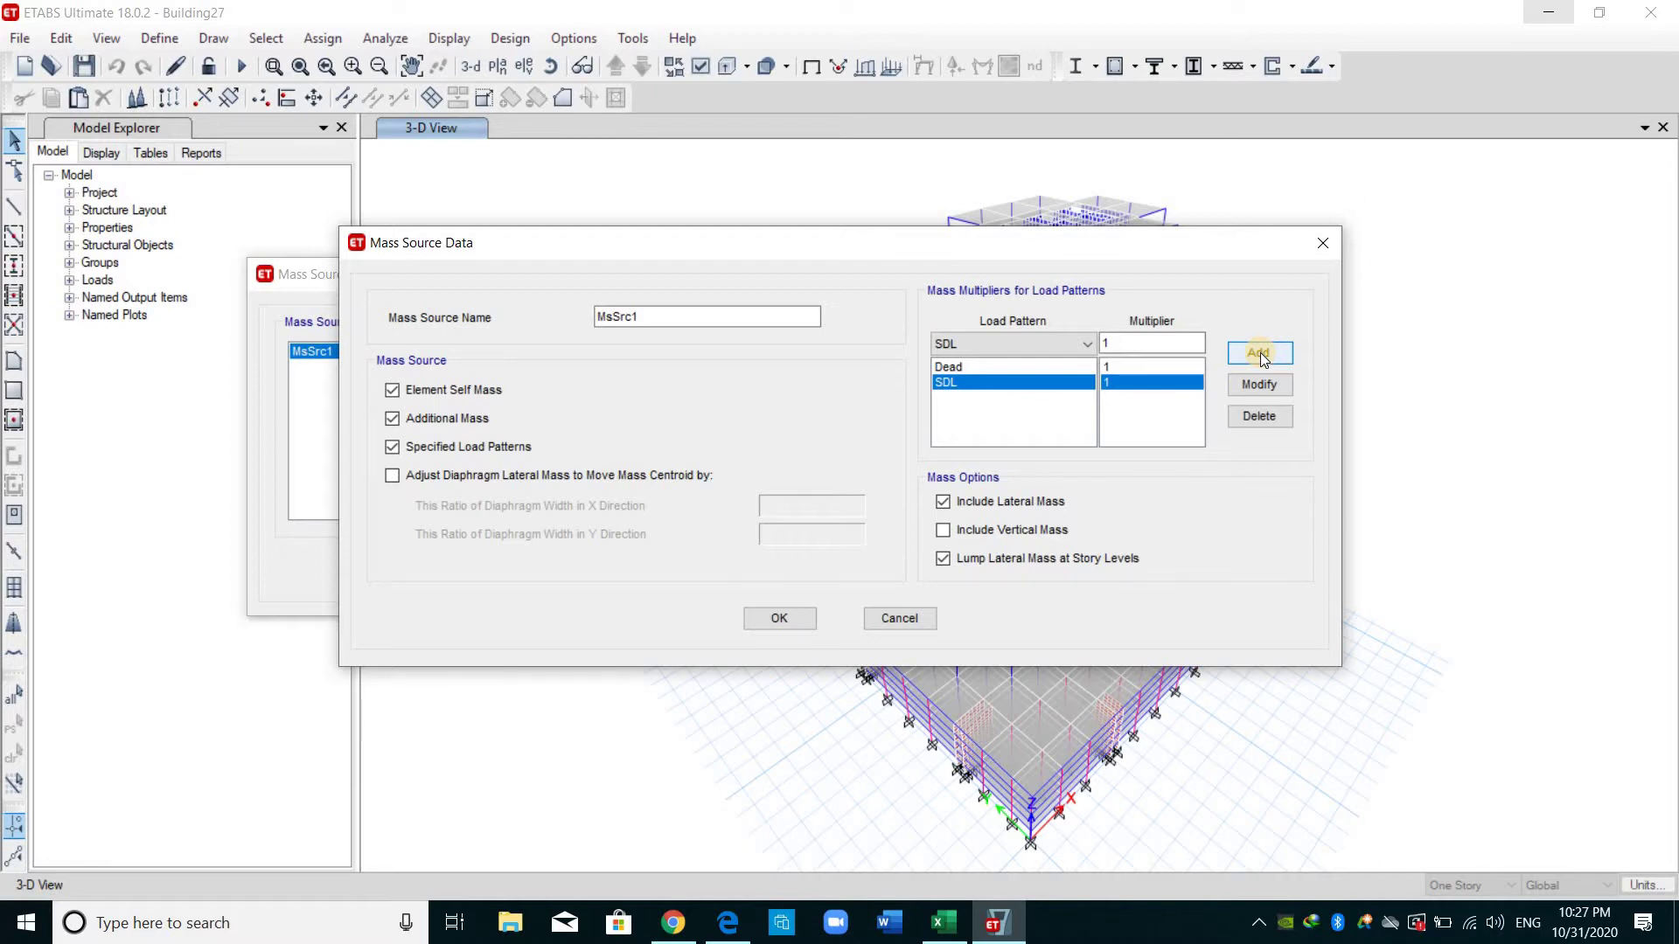
click(433, 394)
click(1087, 346)
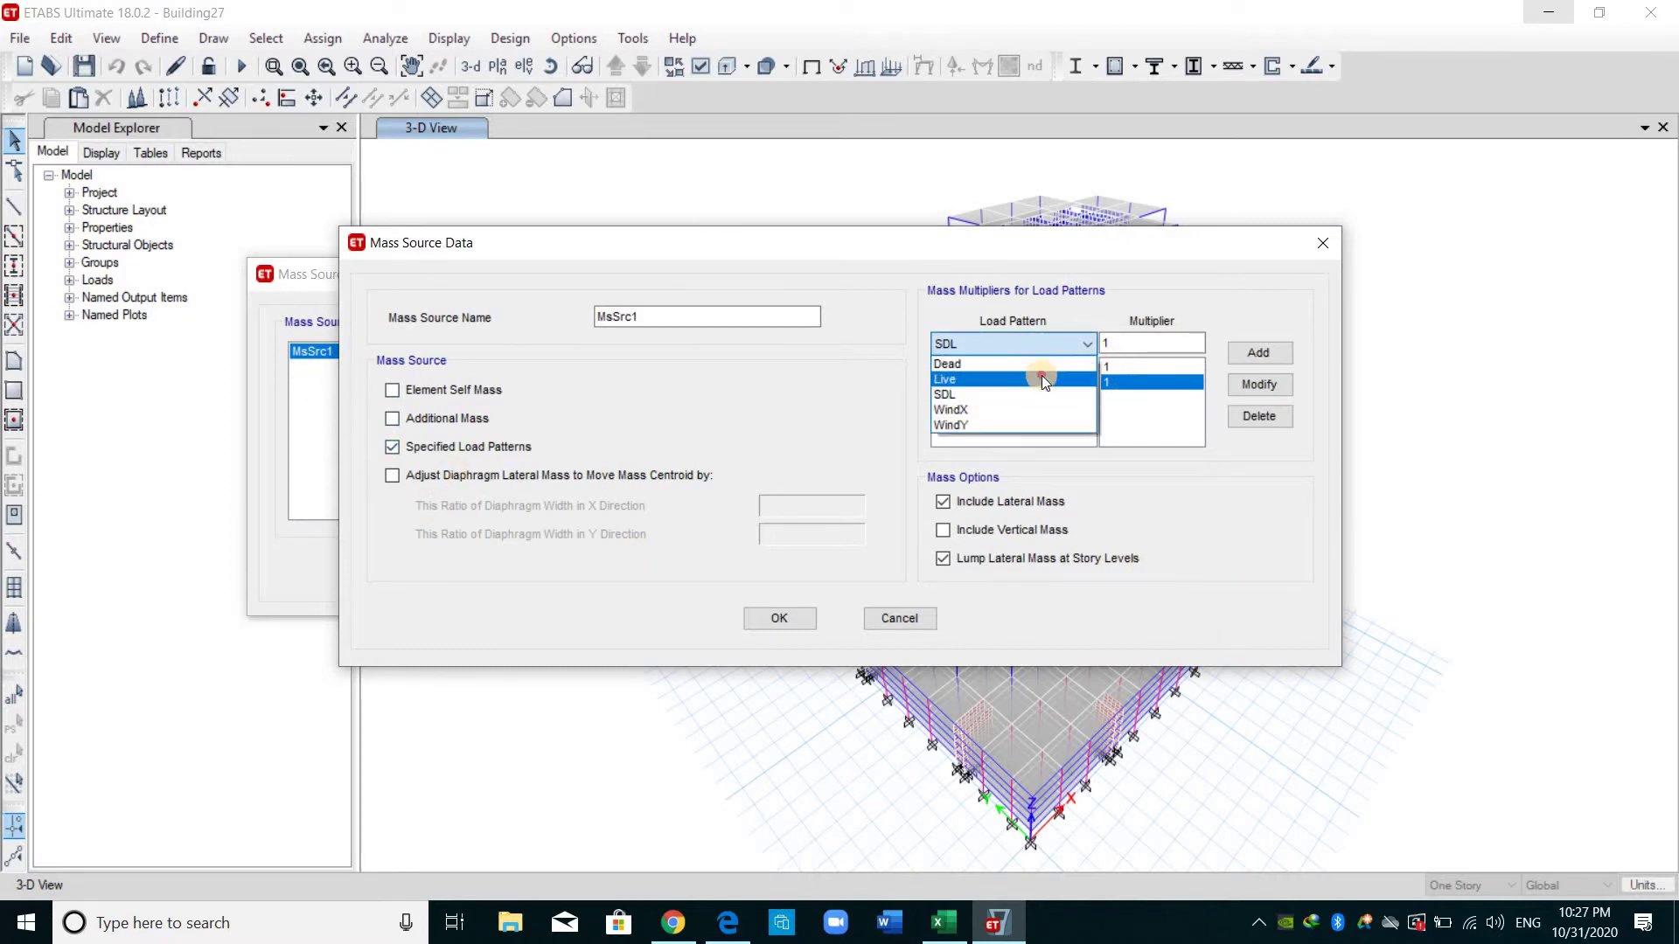
click(1078, 343)
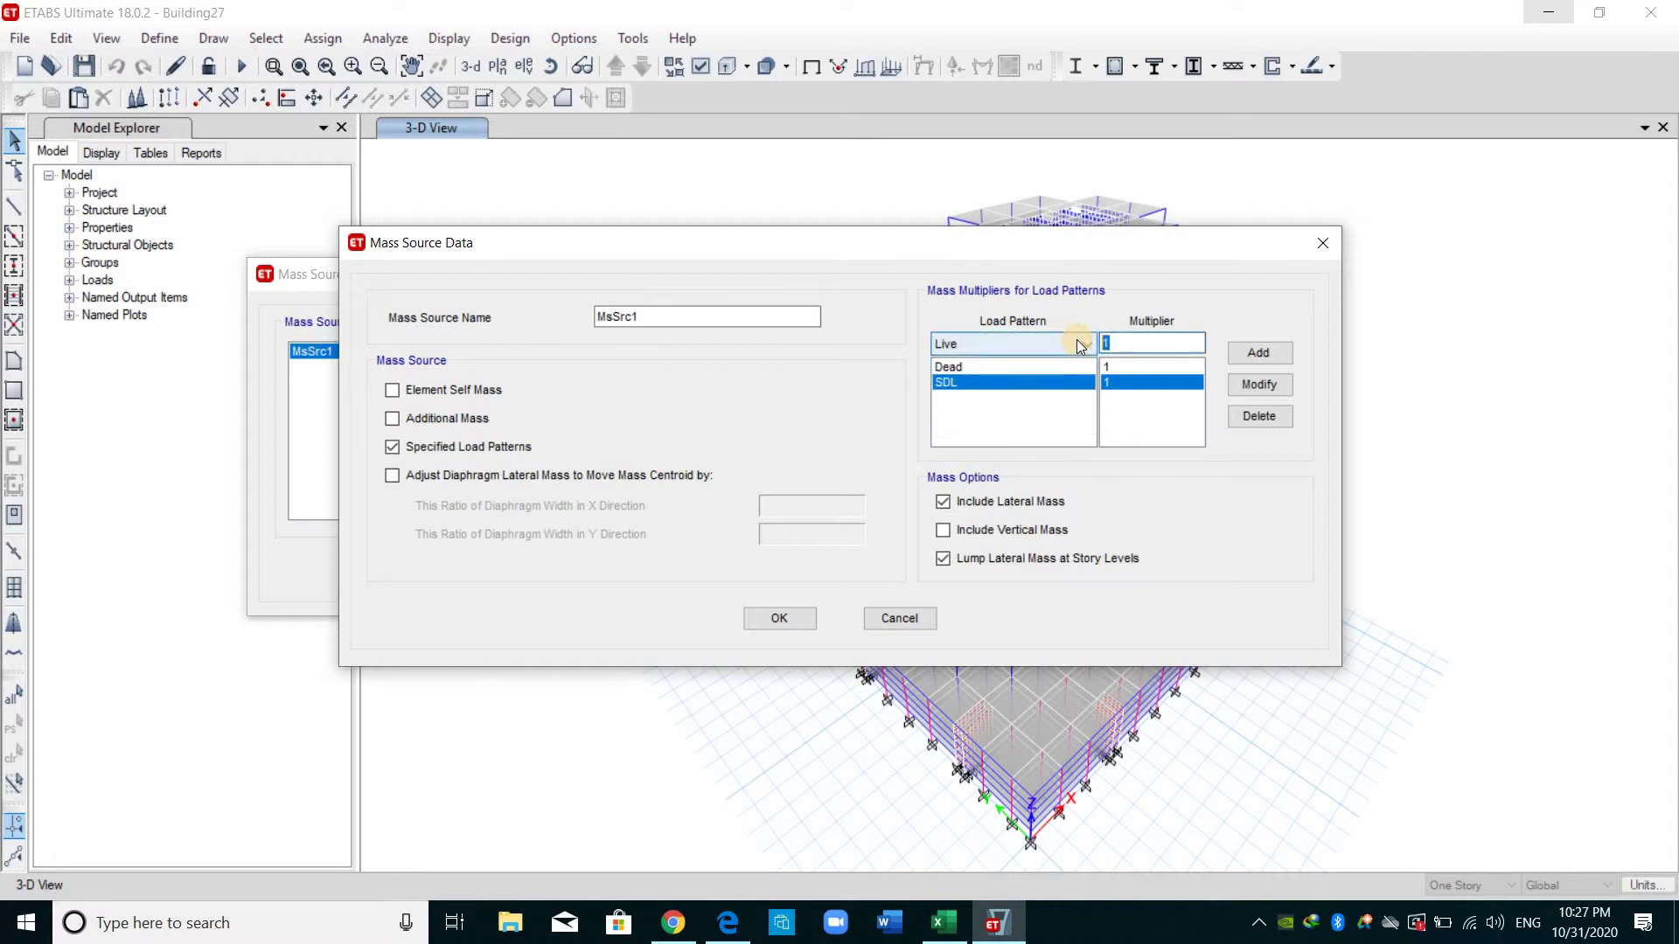
text(0.25)
key(BackSpace)
key(BackSpace)
key(BackSpace)
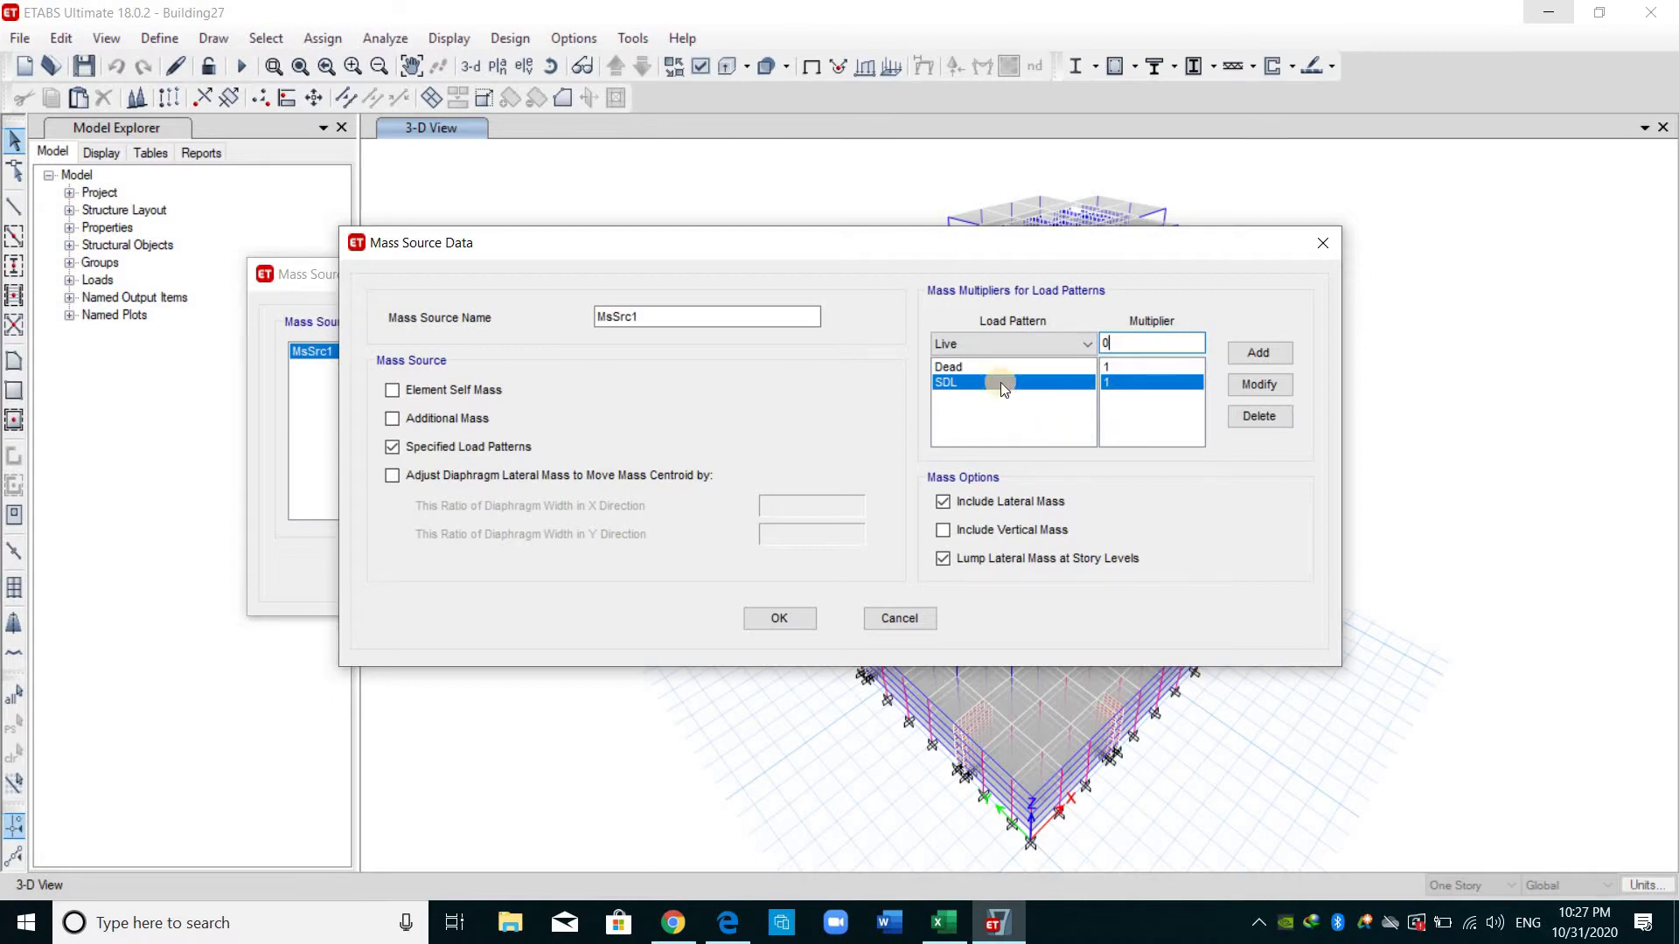
Accept the MsSrc1 mass source settings and run the analysis of the building model.
click(786, 623)
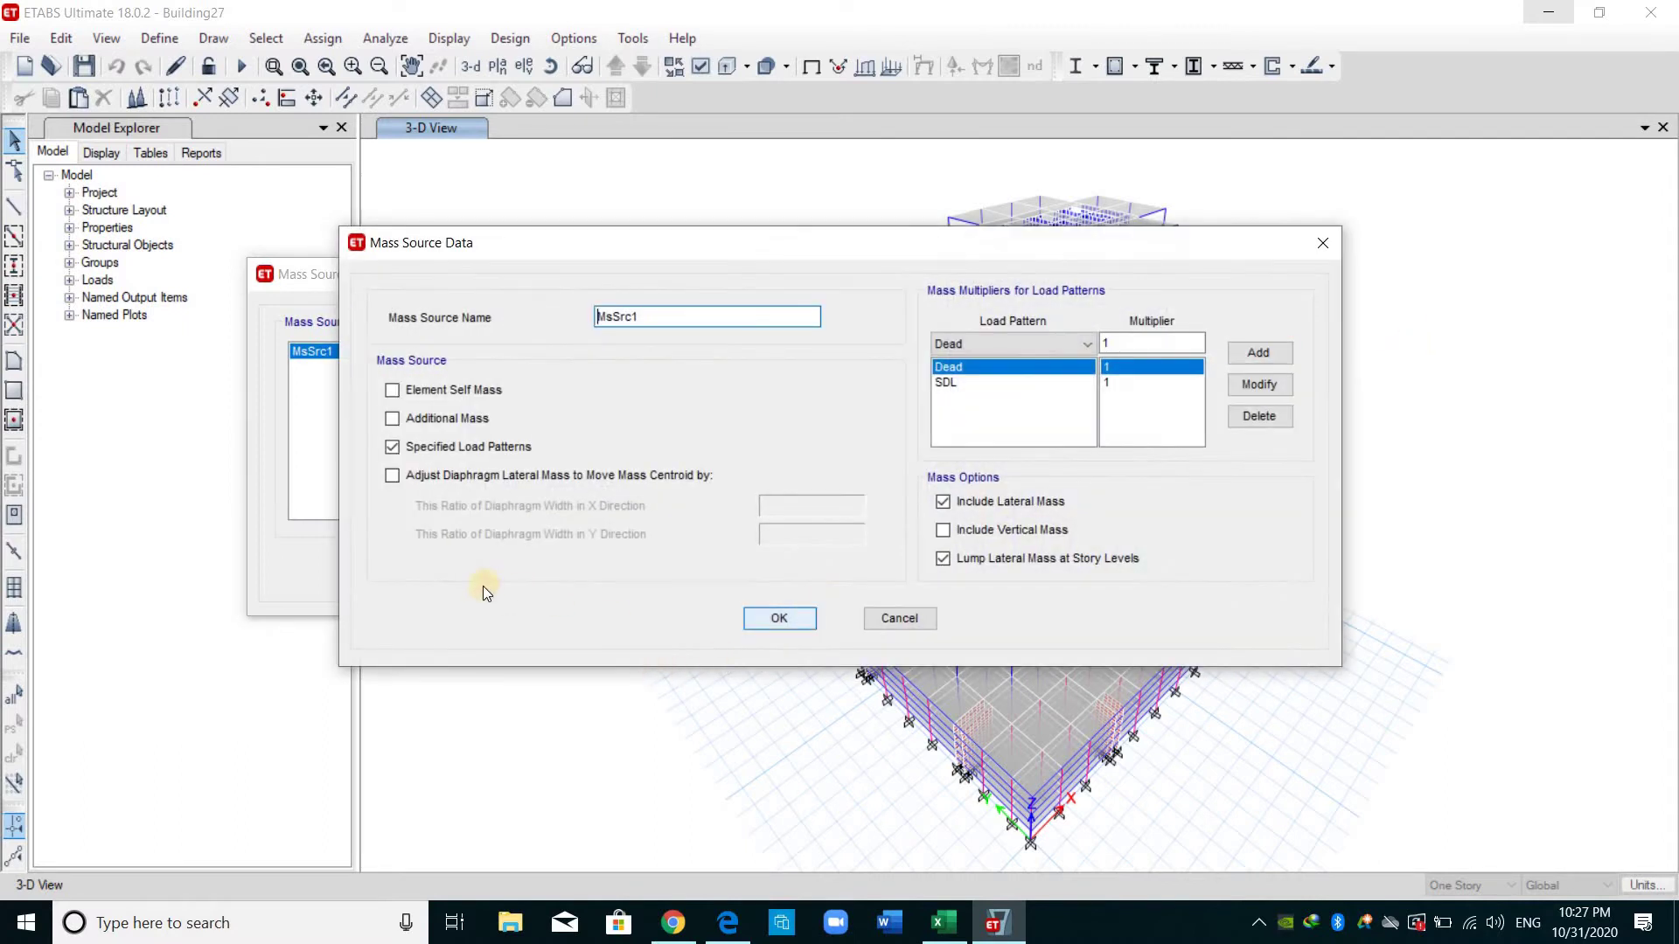
click(779, 618)
key(Return)
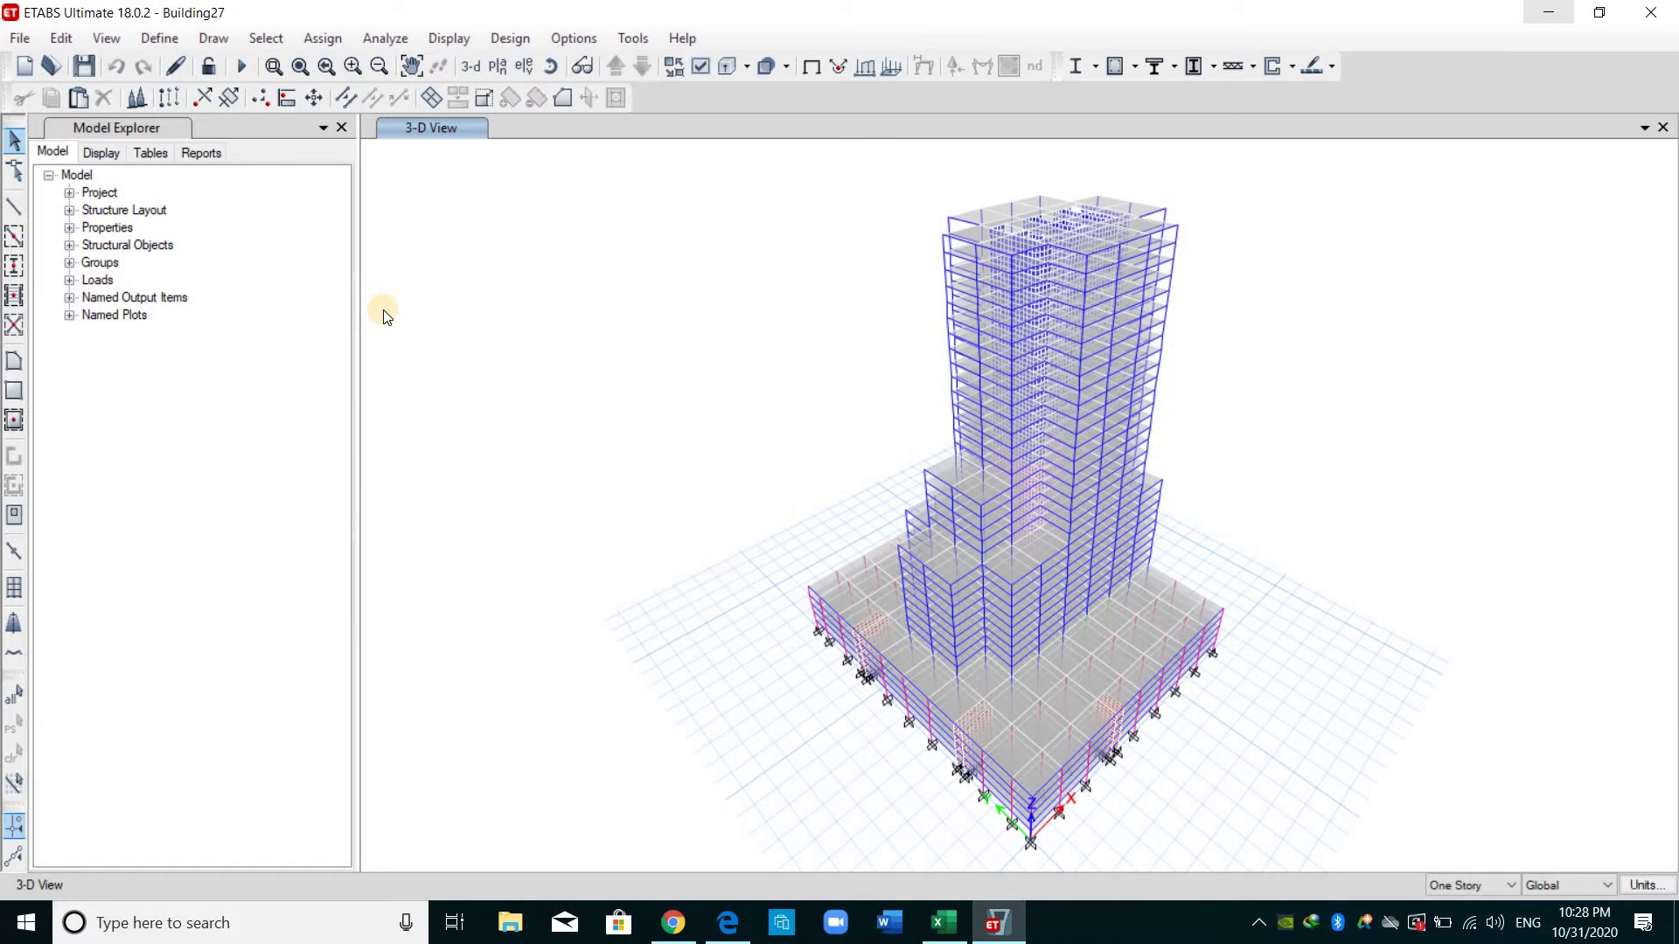
click(241, 65)
Switch to the Cal.Building27 workbook in Excel and examine the slab table on the Building weight & period sheet.
click(956, 923)
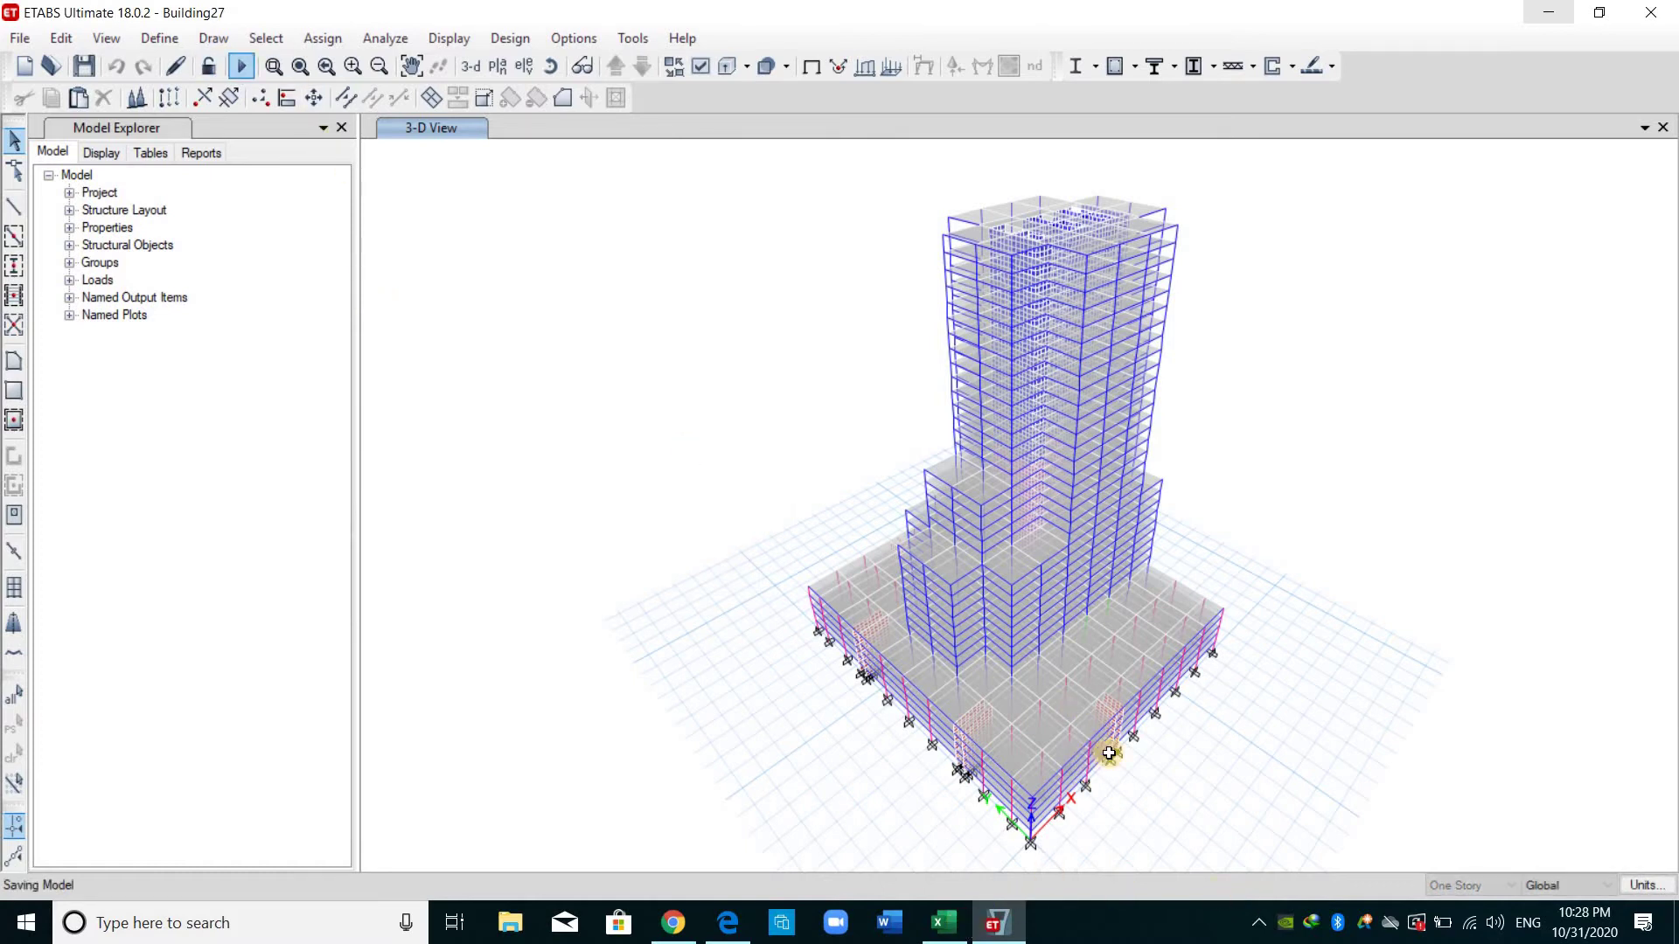
key(Up)
key(Up)
key(Up)
key(Up)
key(Up)
key(Up)
key(Up)
key(Up)
key(Up)
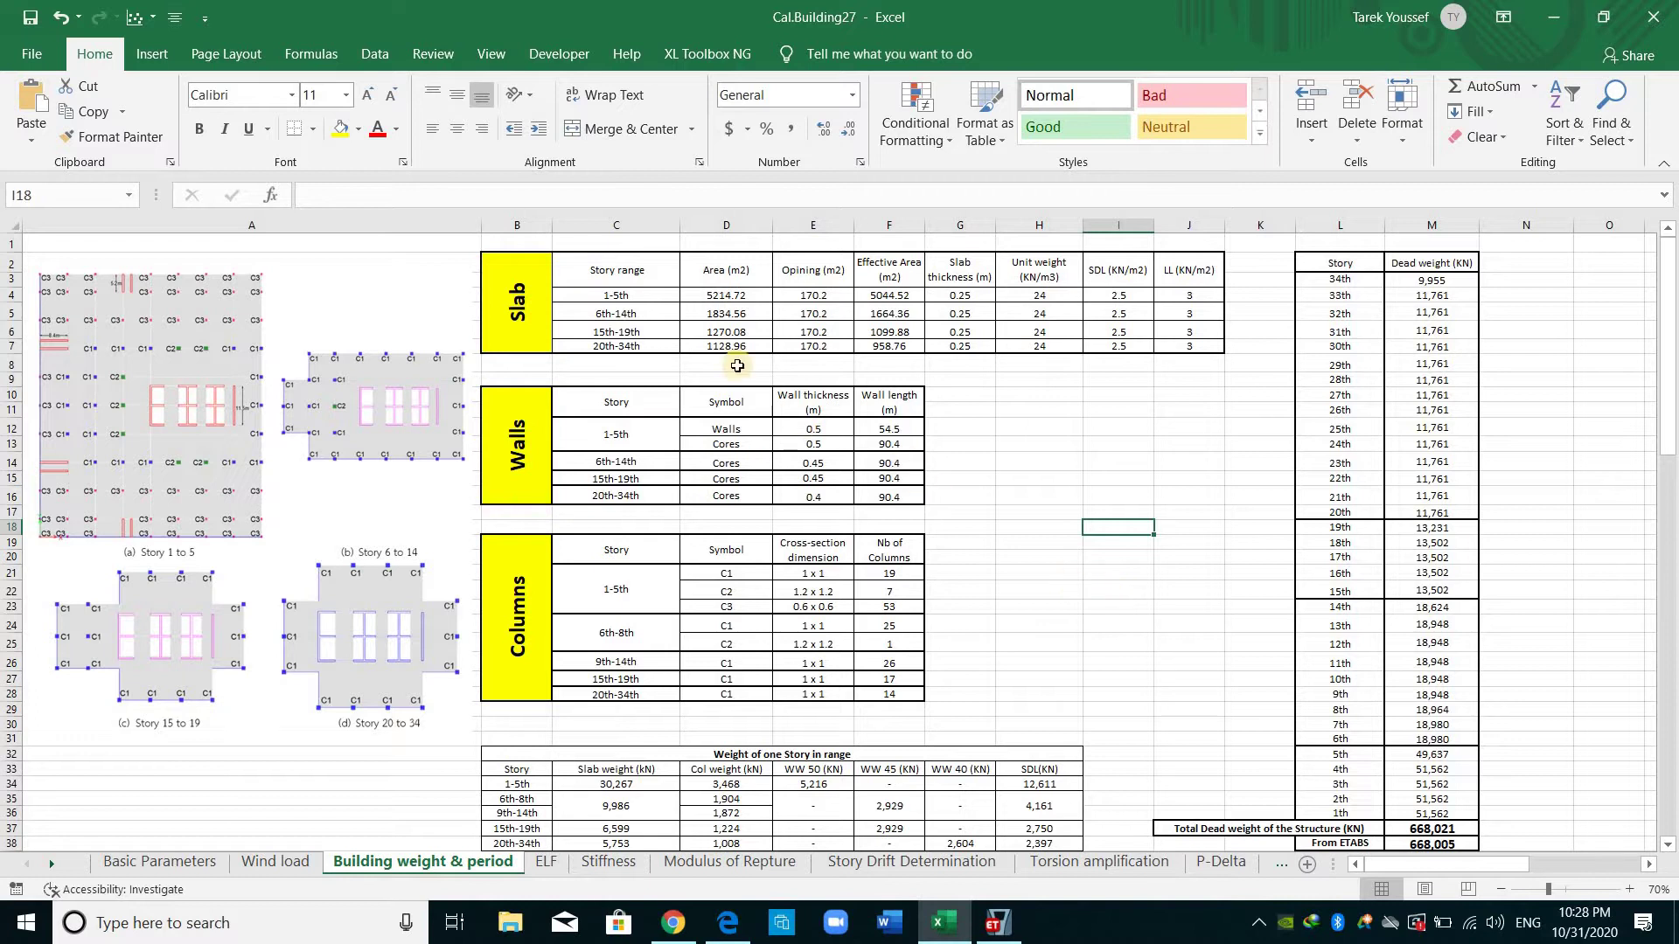
drag(566, 283, 1187, 341)
click(1103, 426)
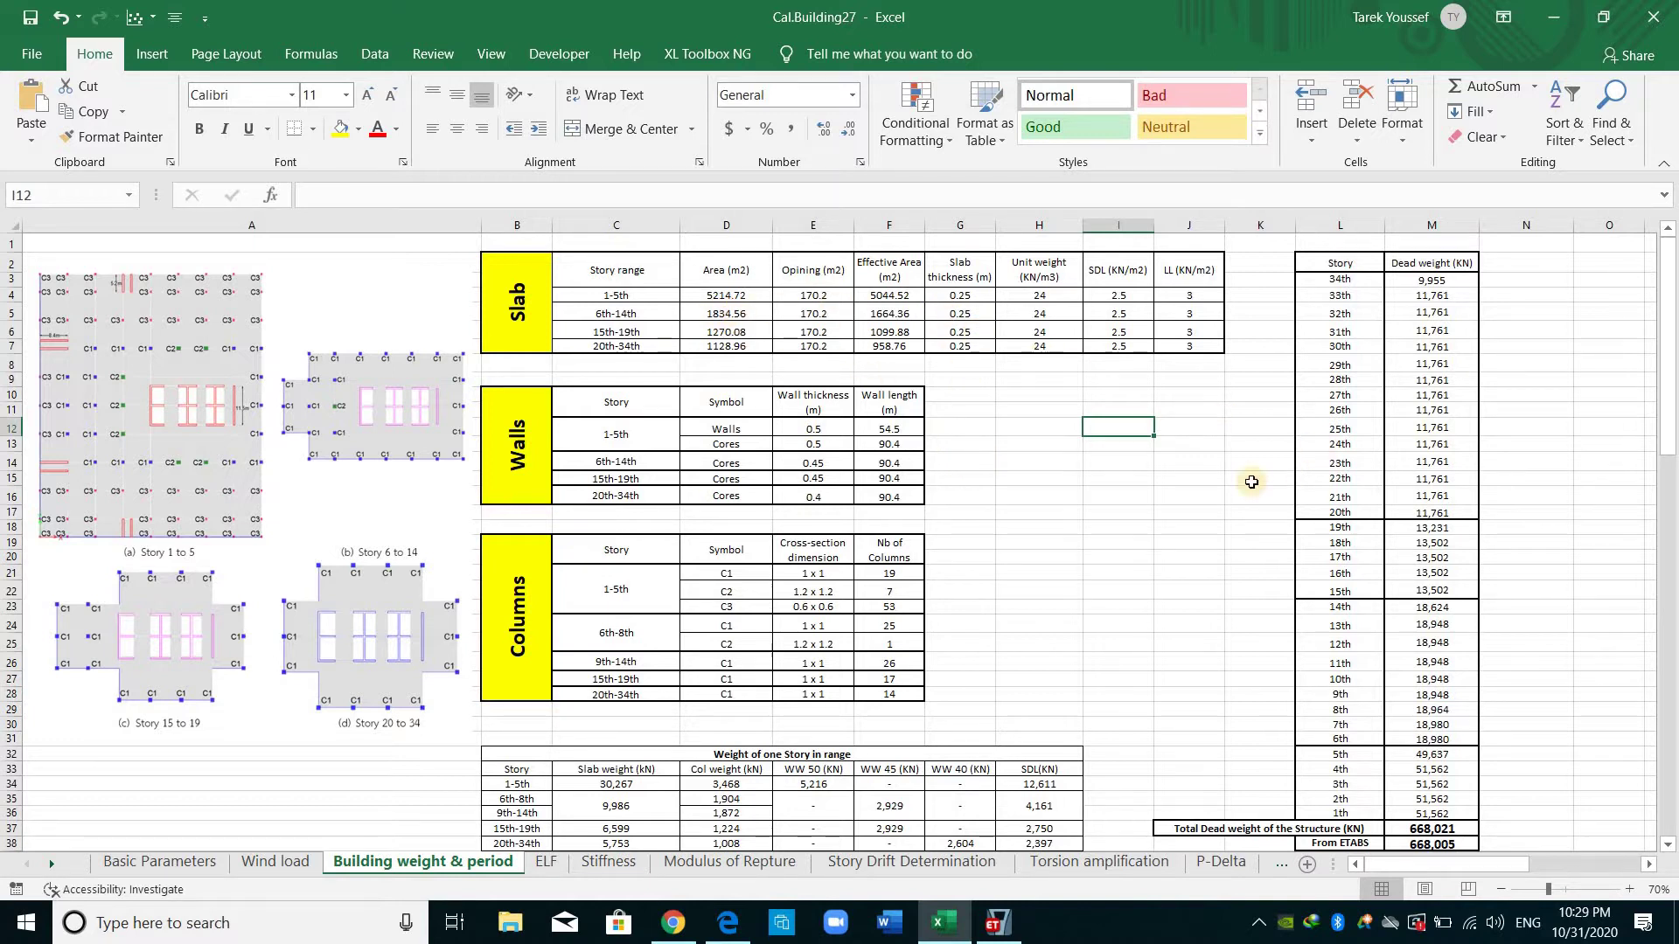
Inspect the slab table's effective area formula, slab thickness, unit weight, superimposed dead load and live load columns.
drag(904, 297, 904, 347)
click(795, 207)
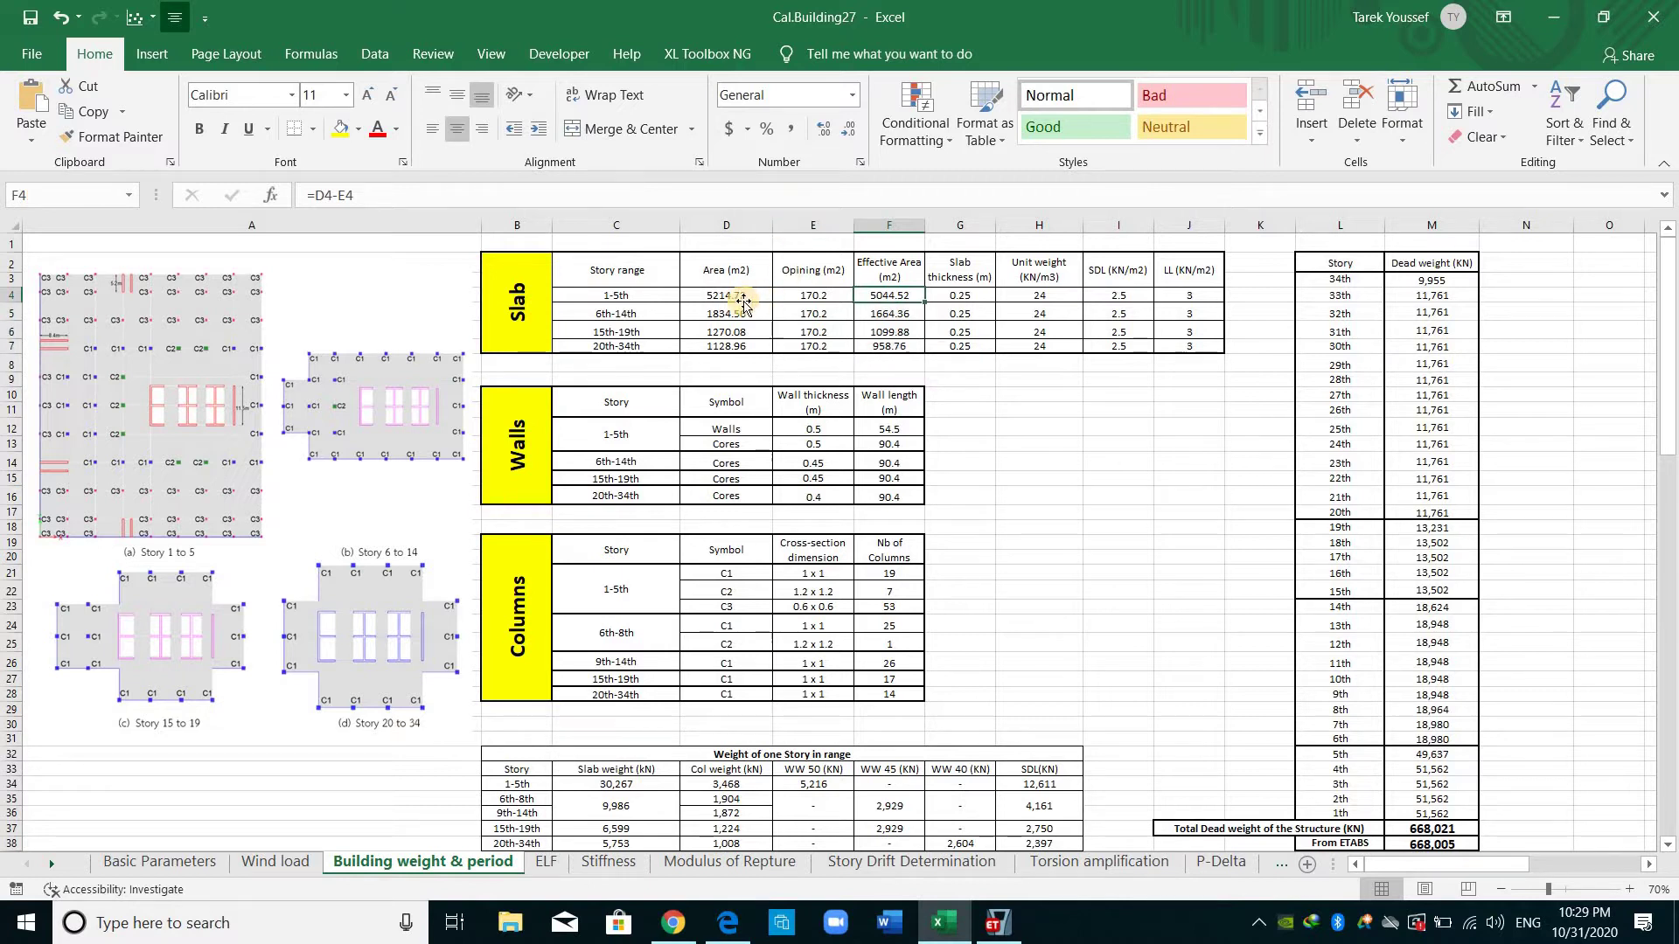
key(F2)
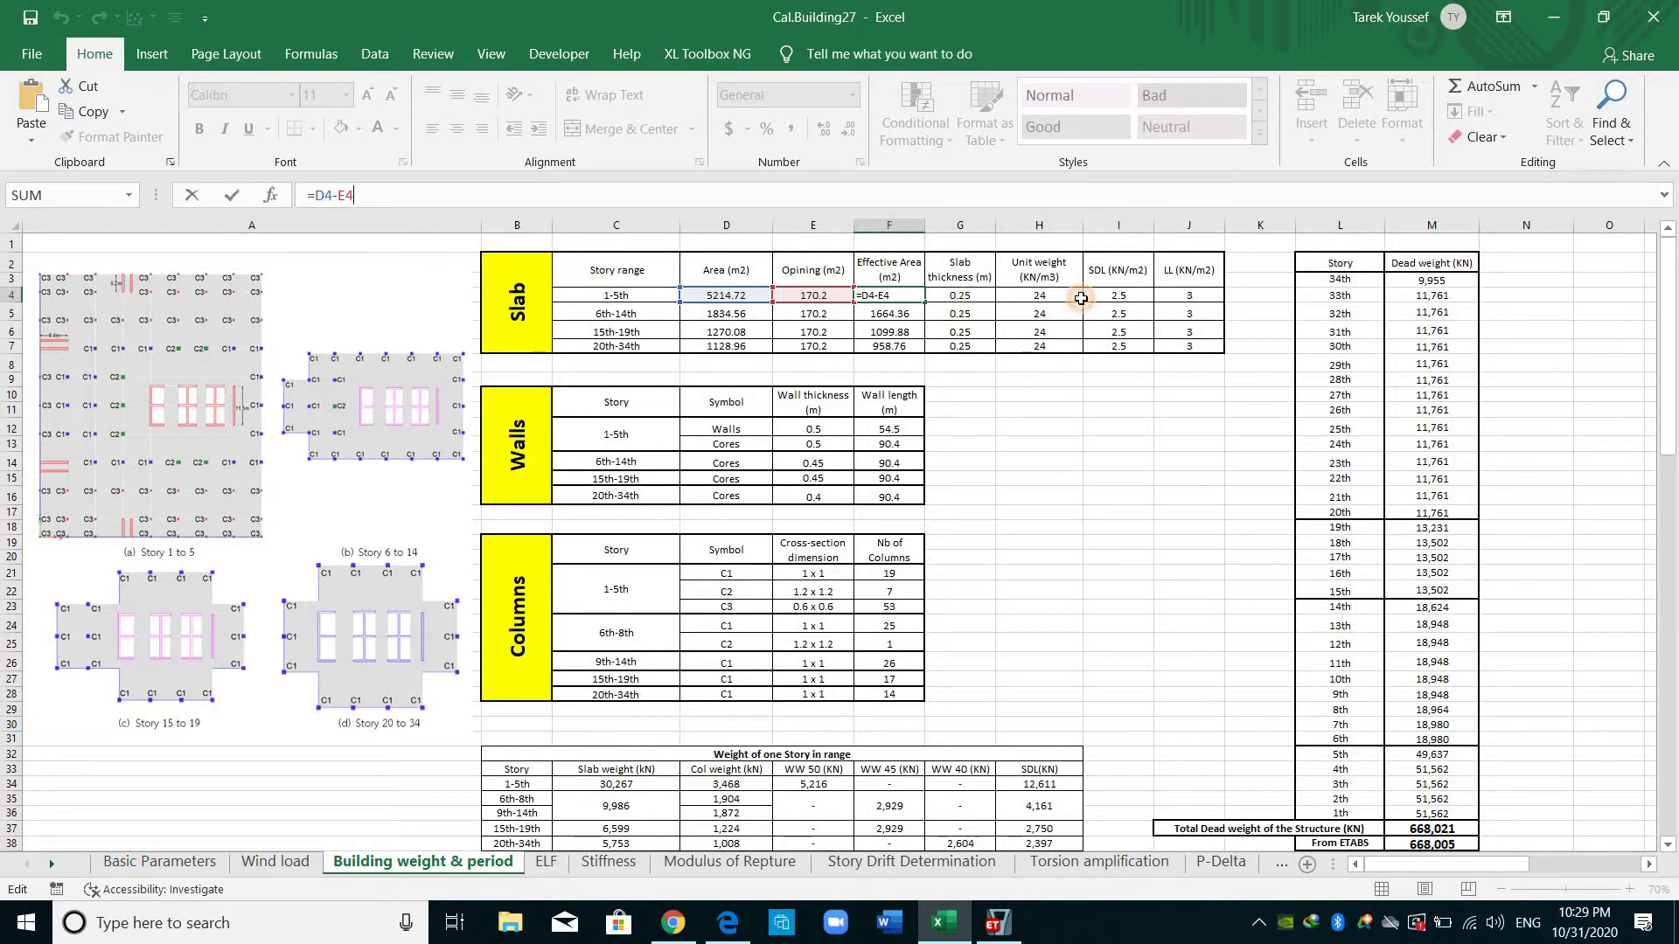
key(Tab)
key(Tab)
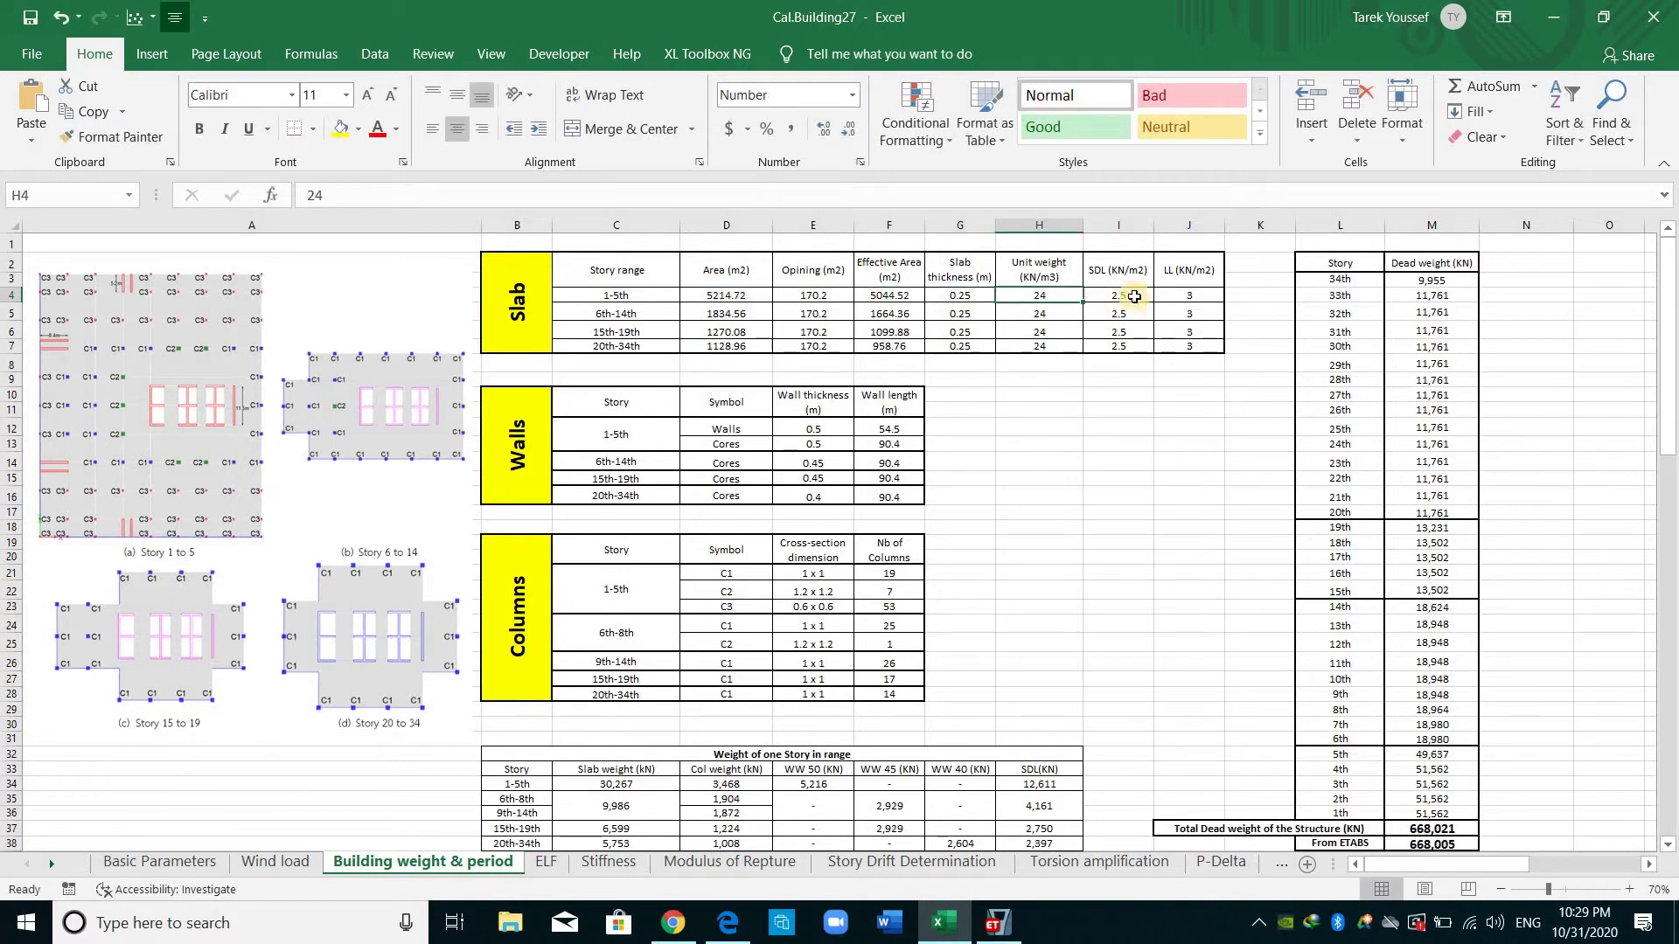
key(Tab)
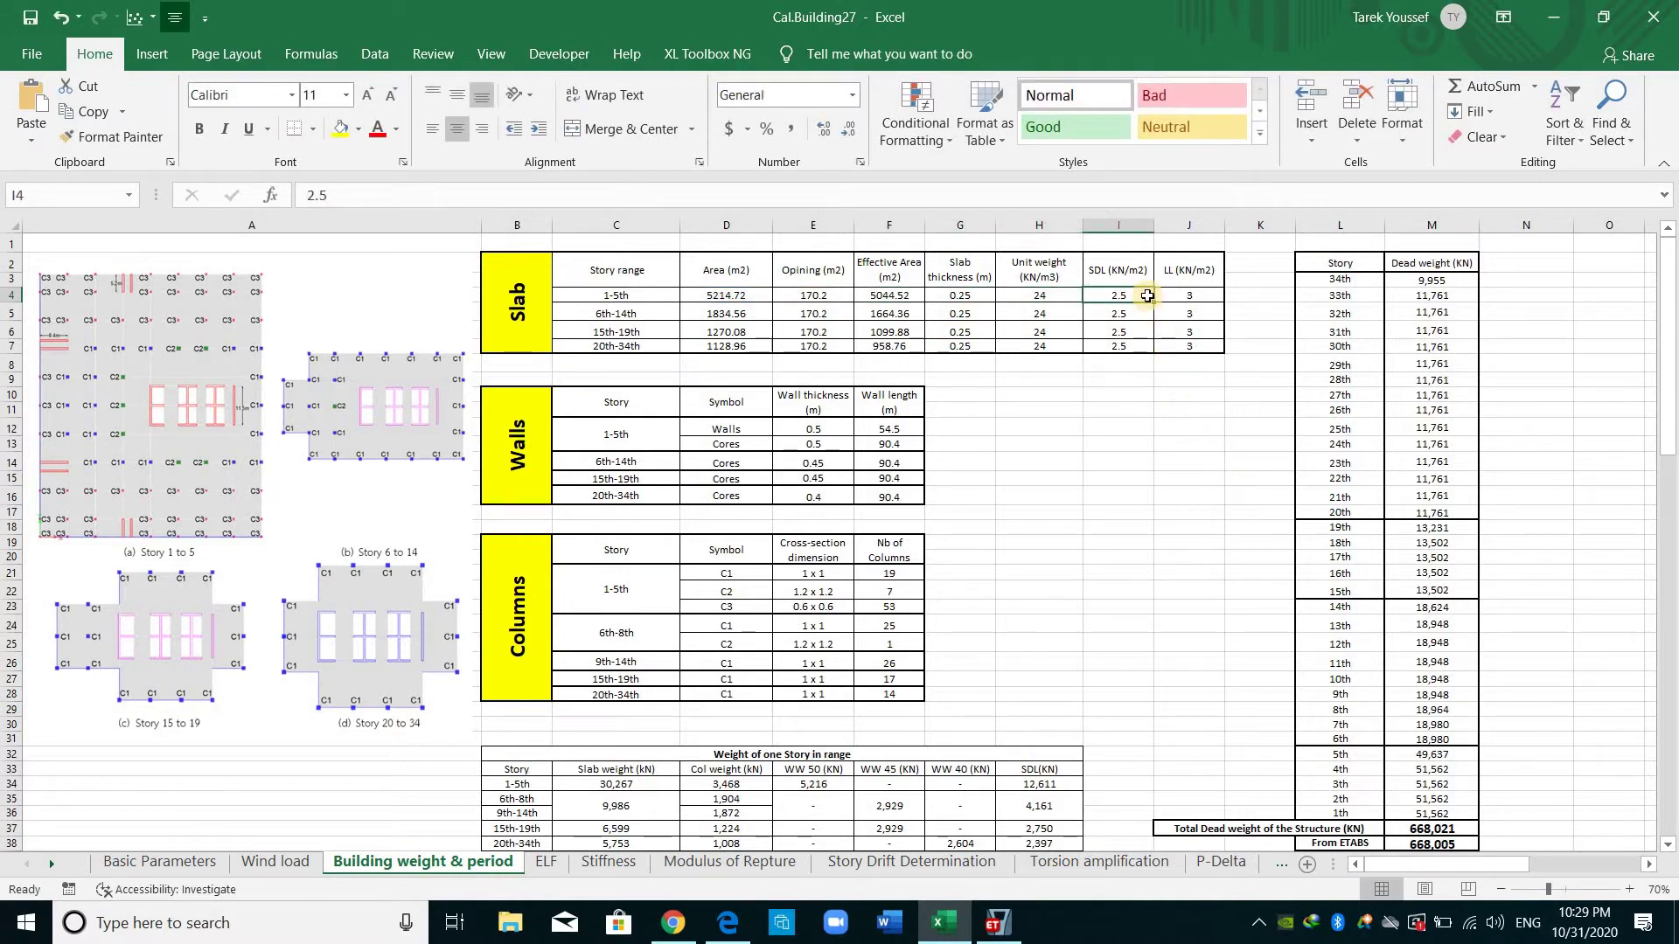
drag(1200, 280, 1192, 342)
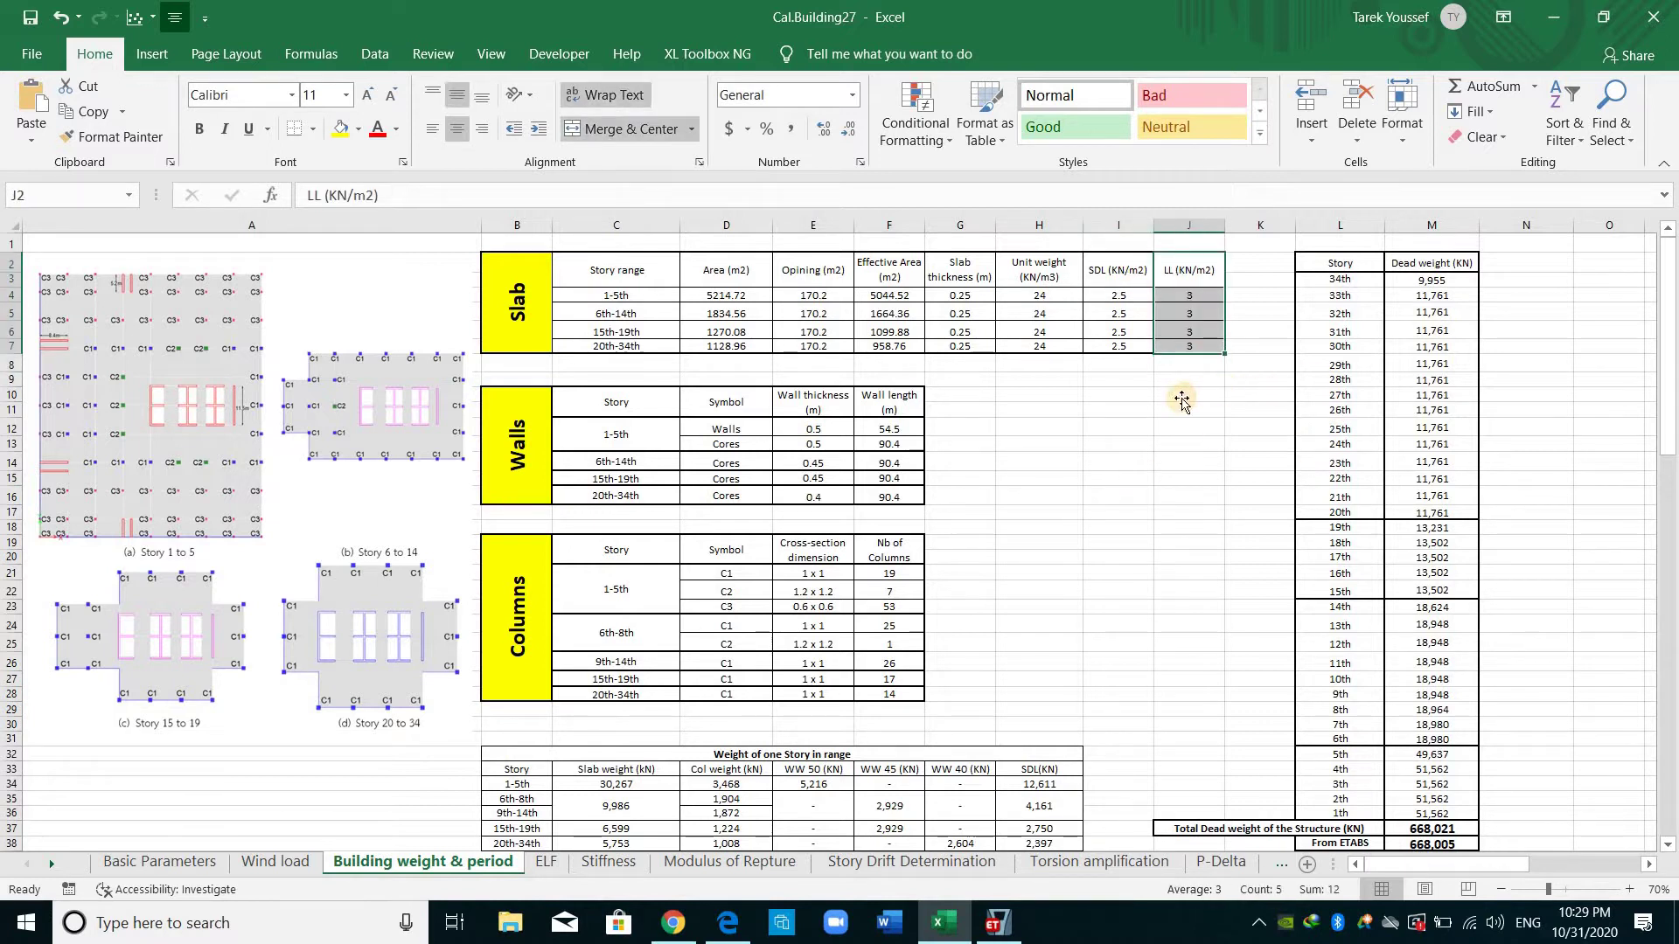
click(1186, 396)
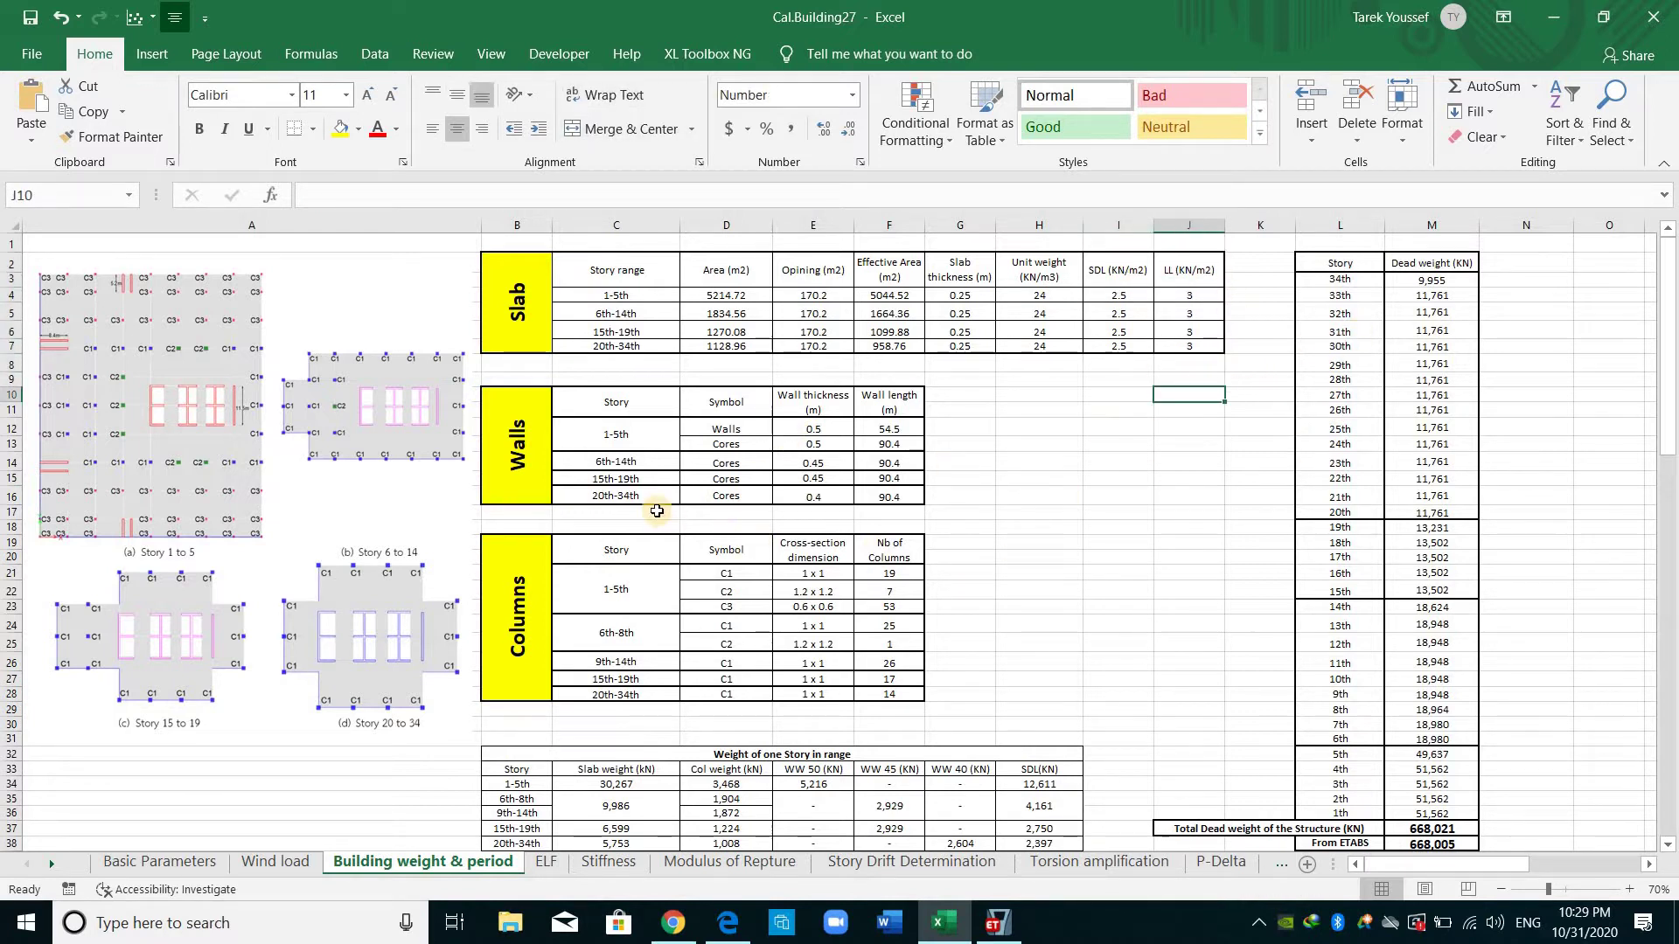
Examine the walls table's thickness and length entries for walls and cores in each story range.
drag(523, 456, 885, 482)
click(969, 446)
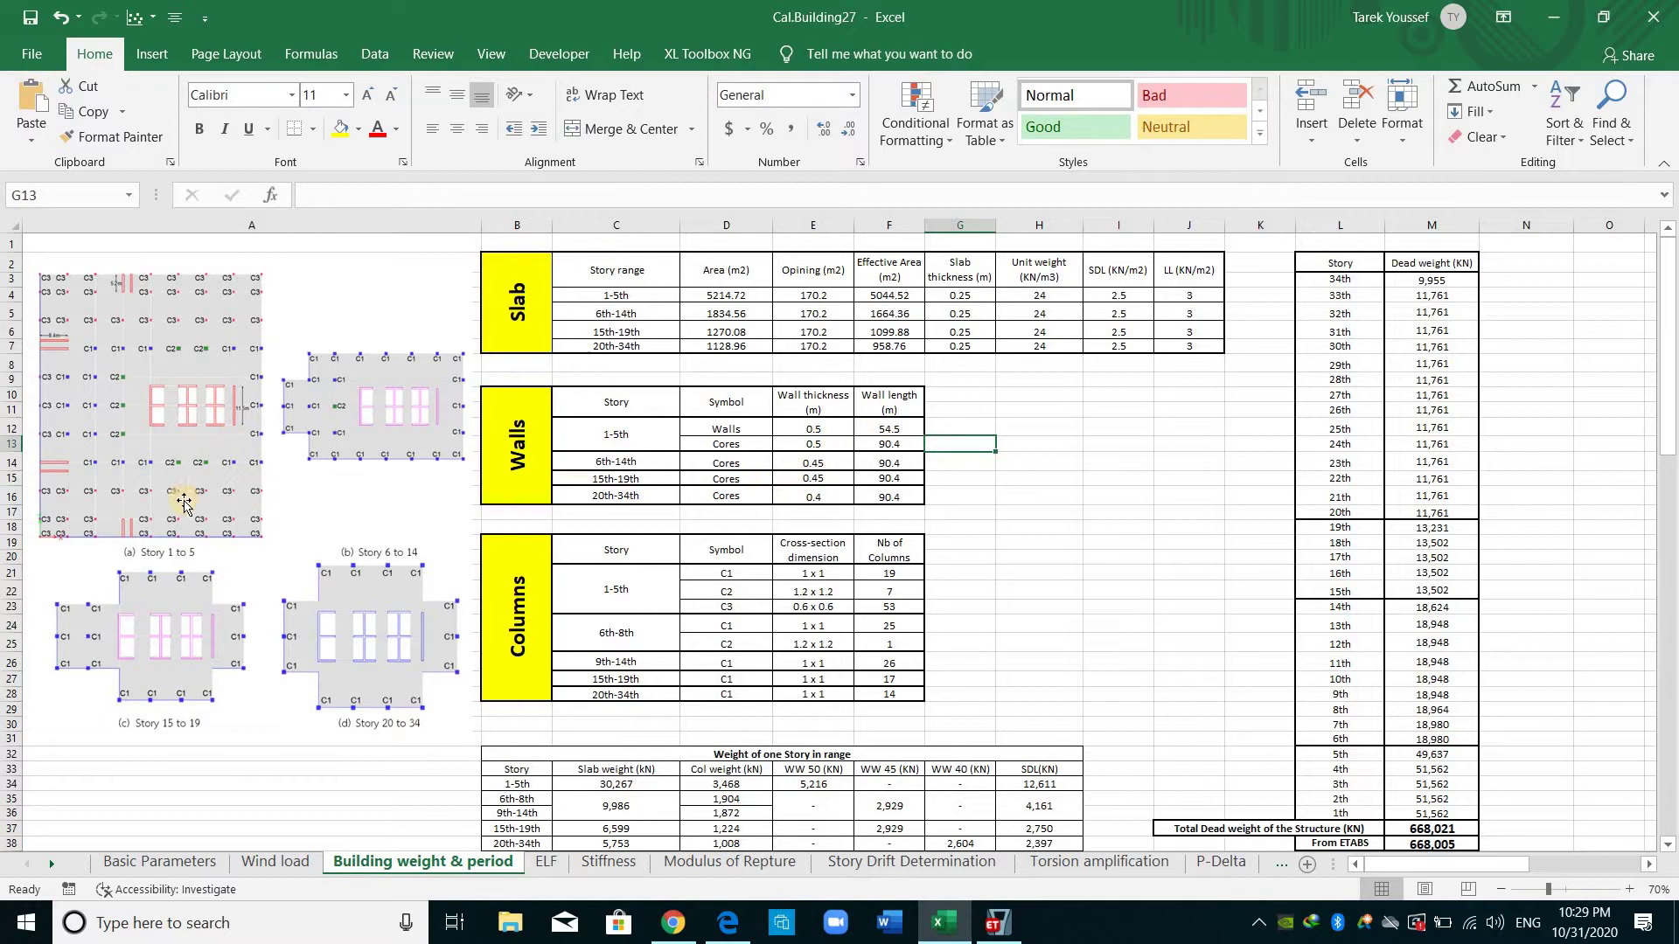
click(879, 428)
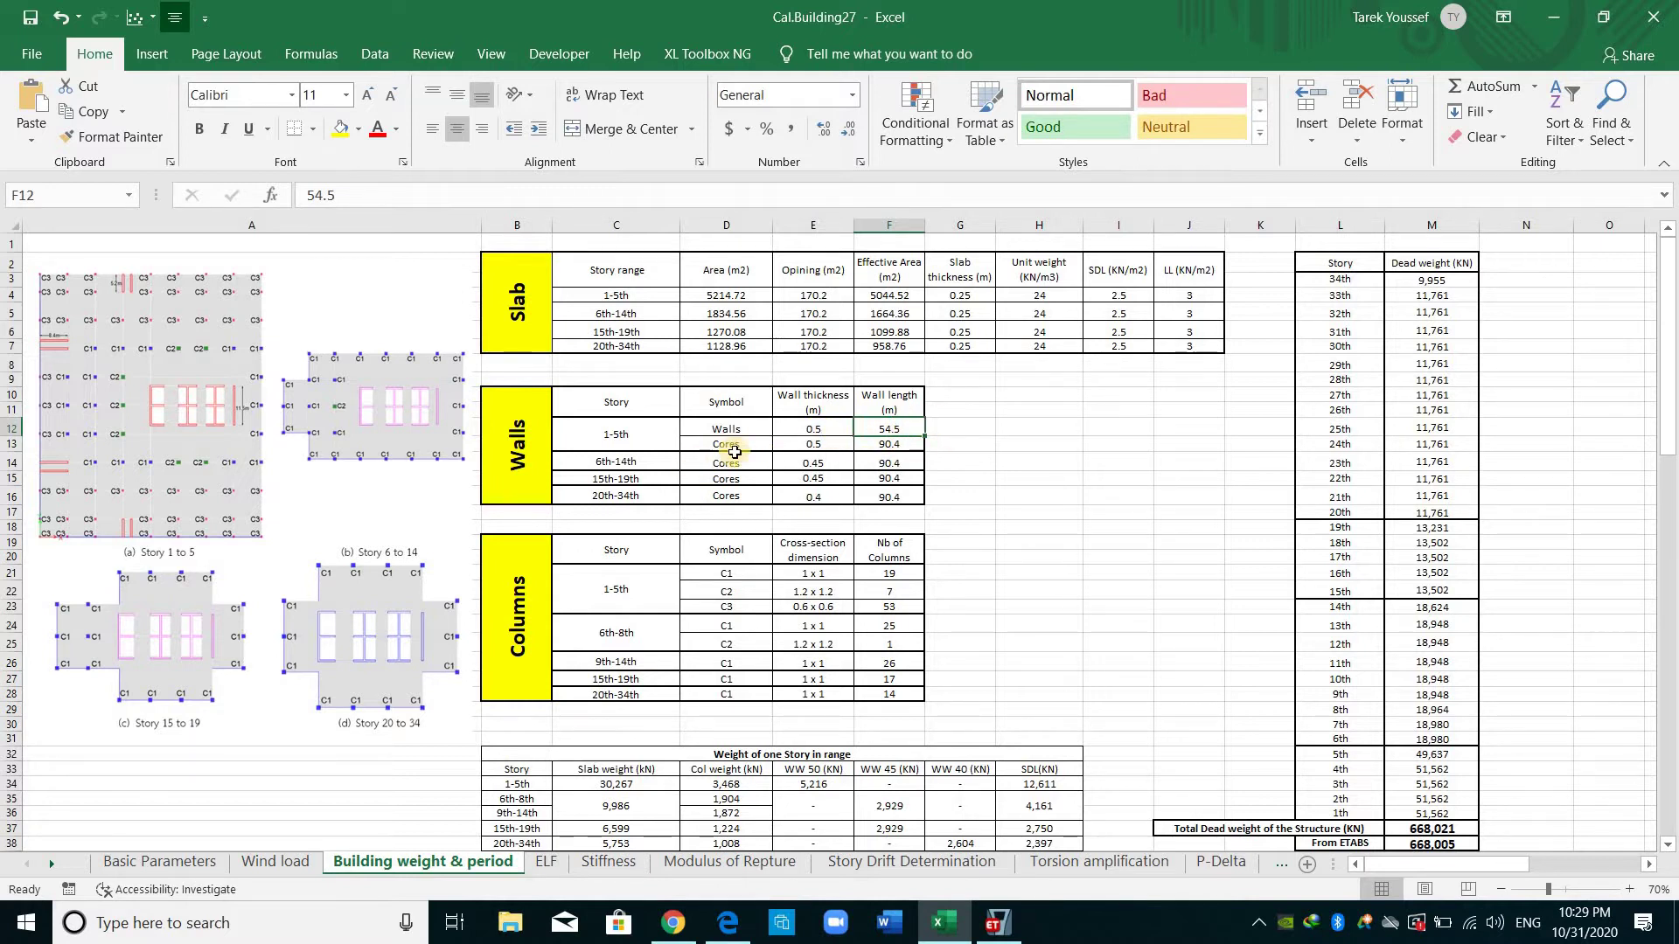
drag(730, 446, 874, 444)
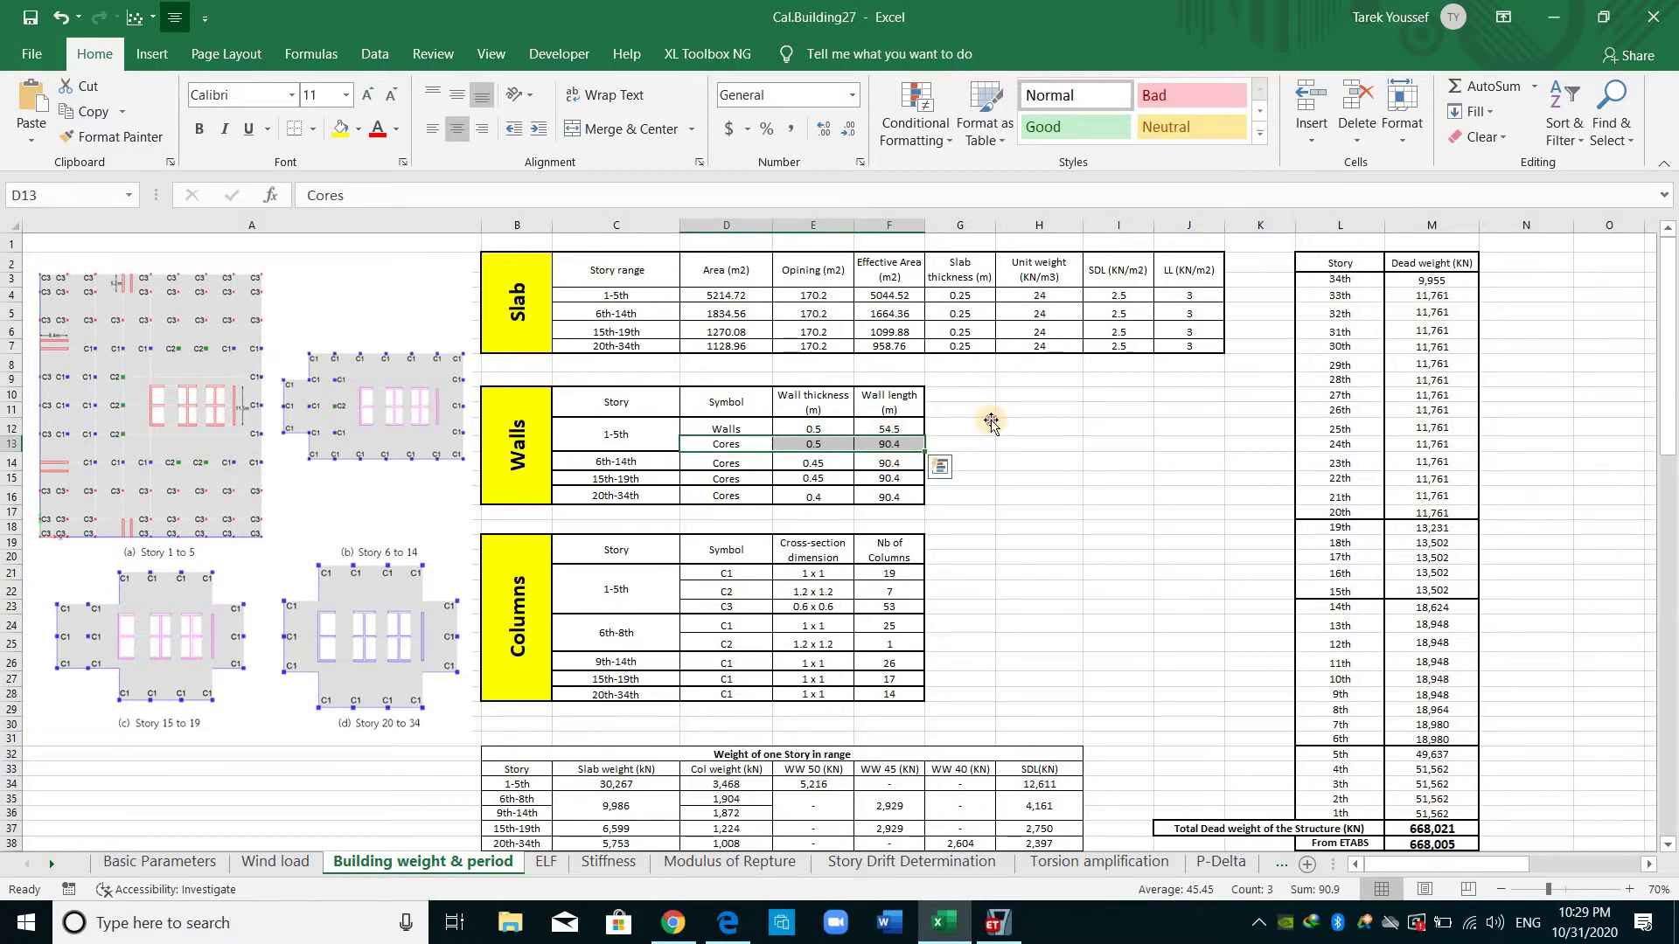
click(986, 427)
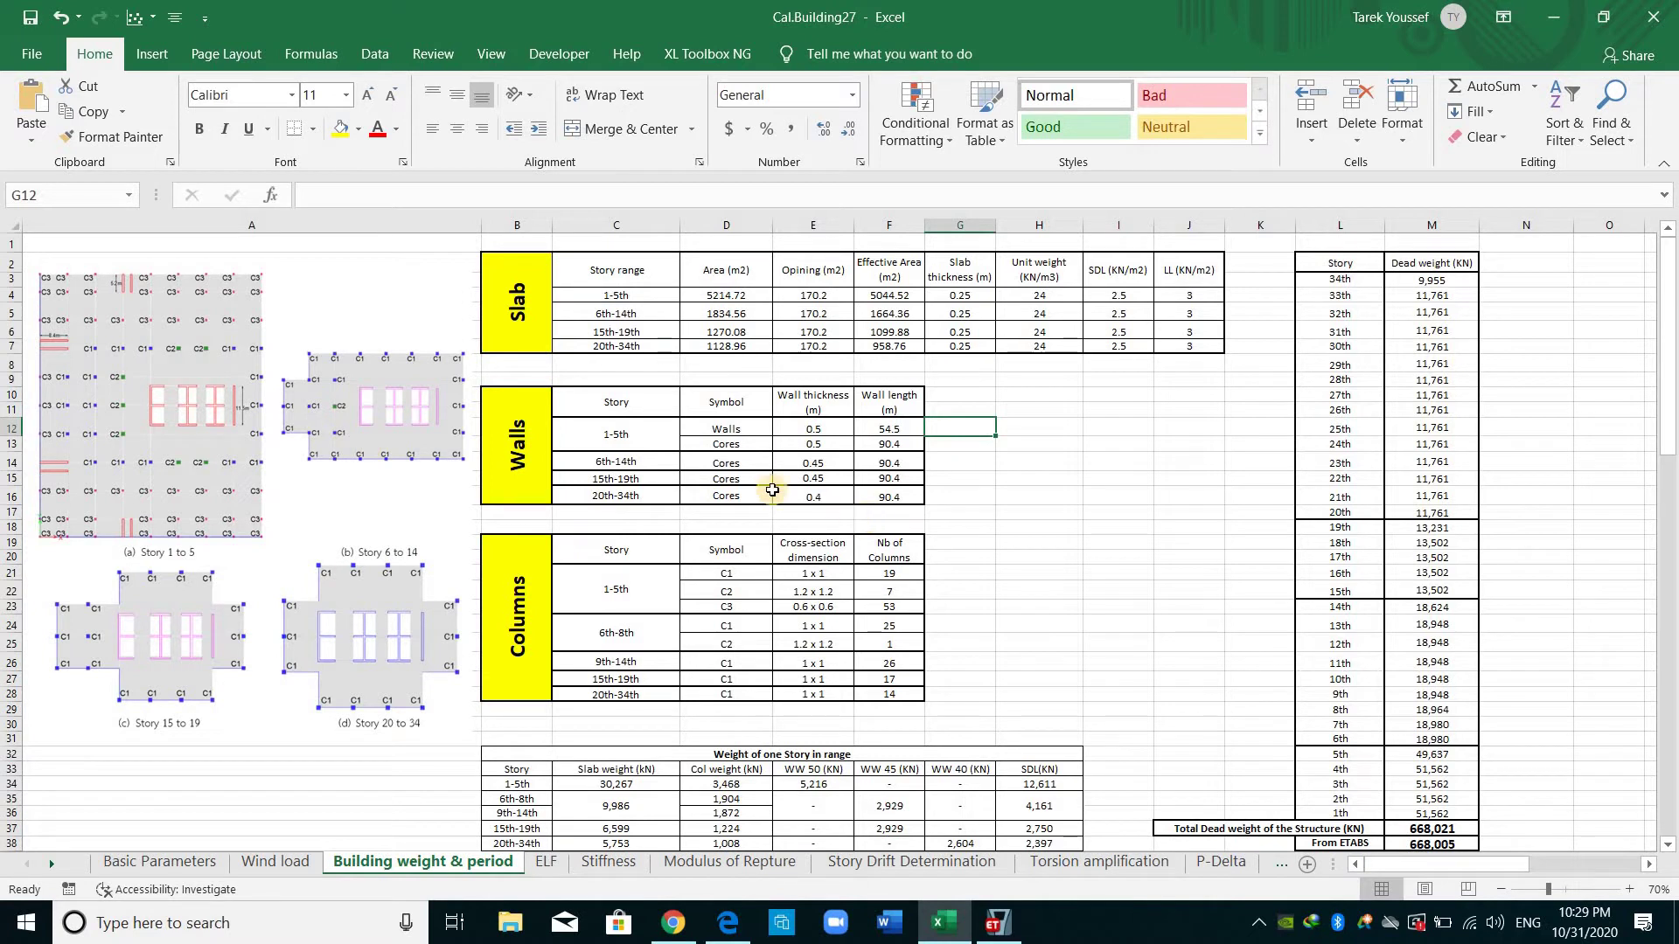
drag(716, 461, 861, 465)
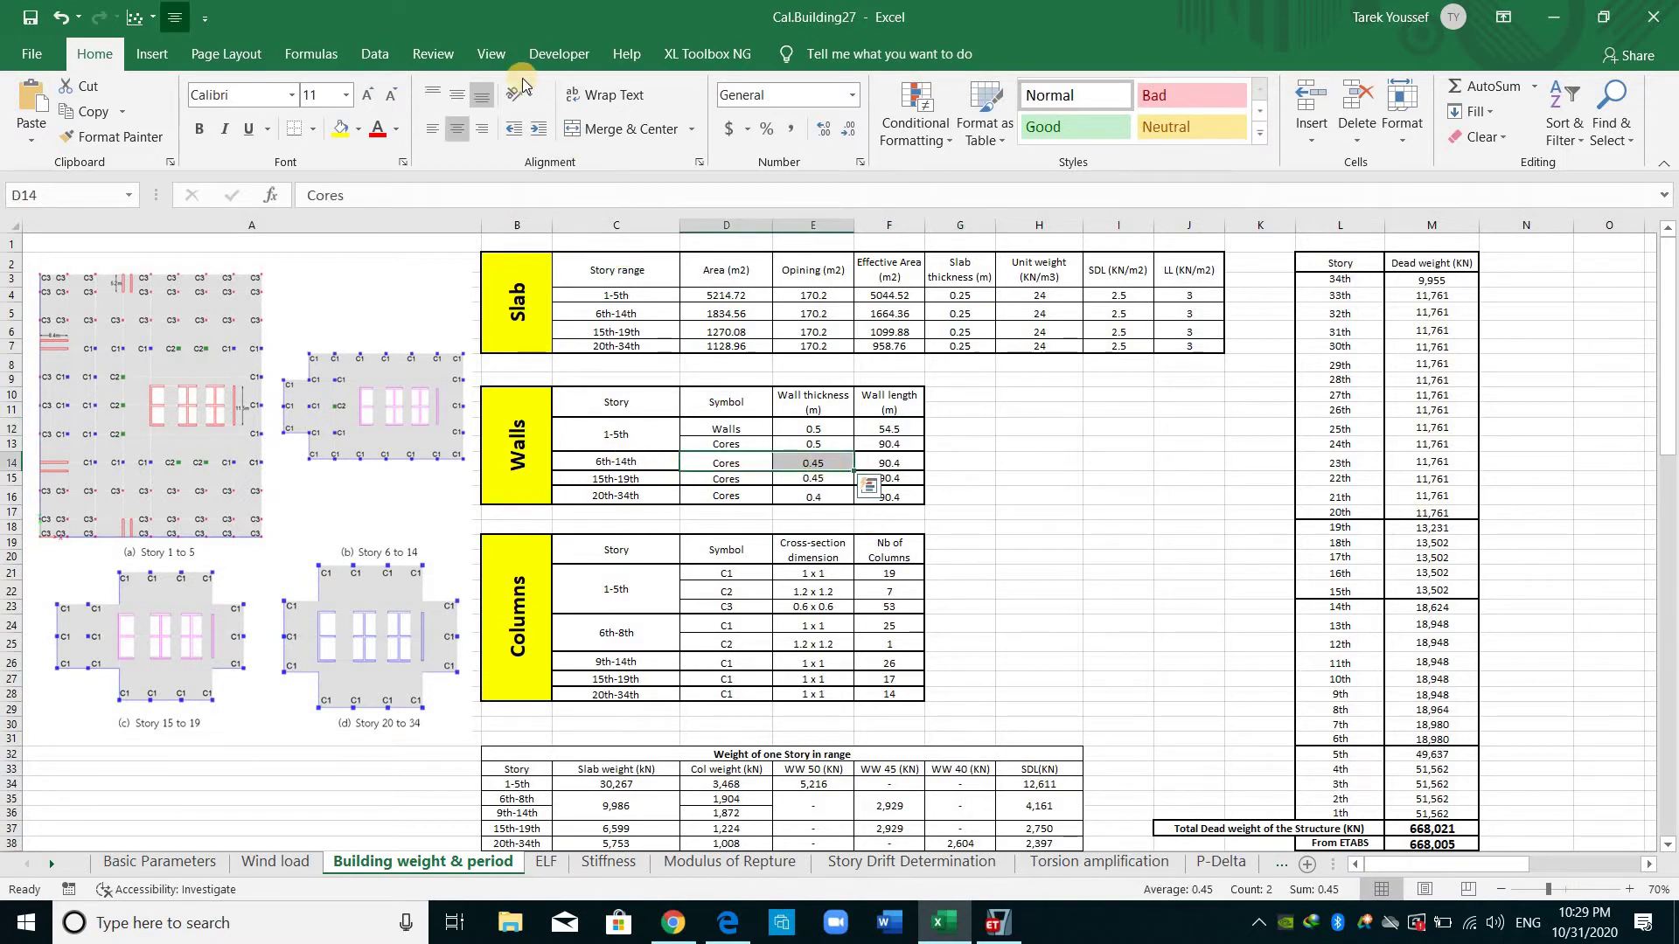
click(979, 485)
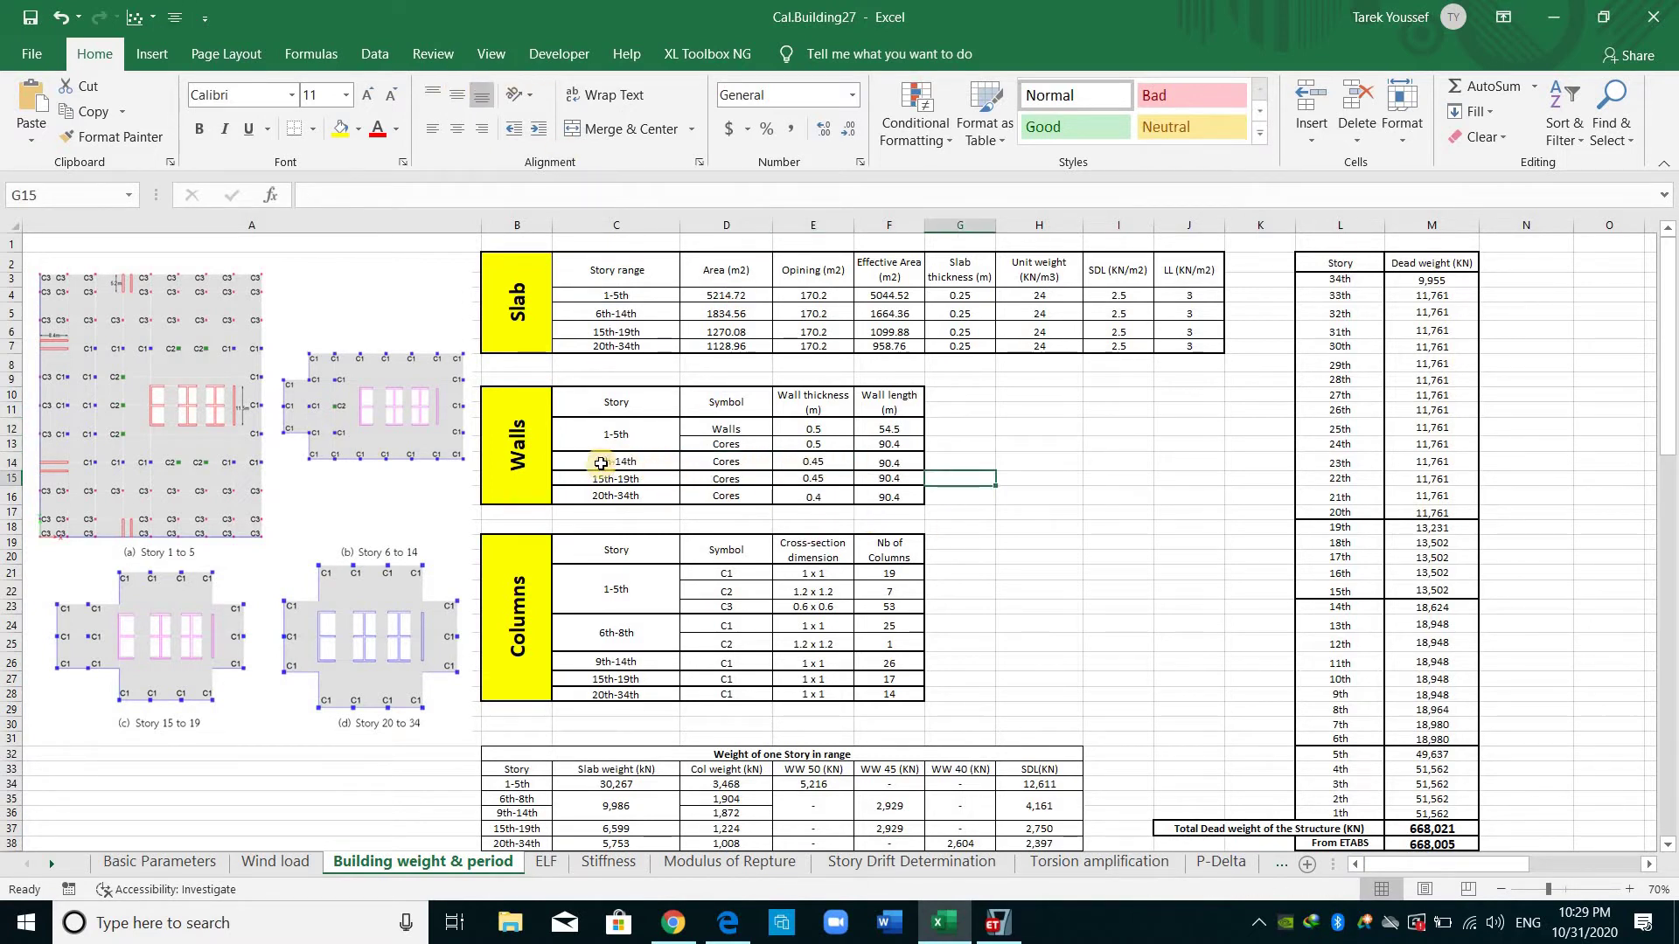
click(616, 479)
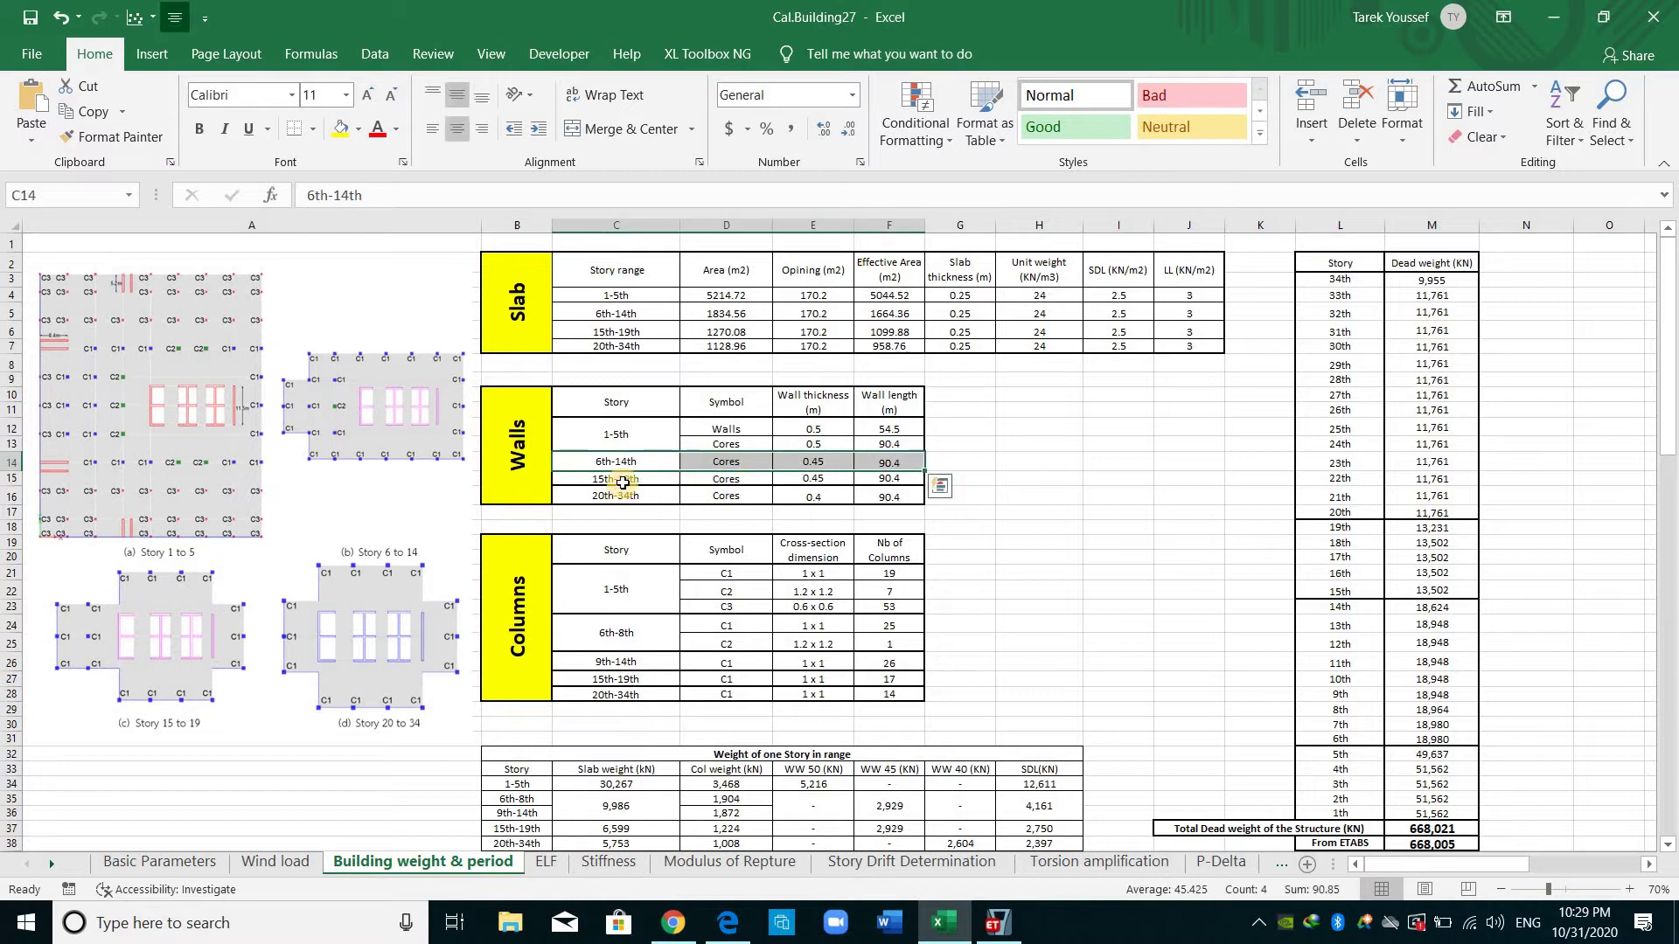
drag(617, 479, 890, 479)
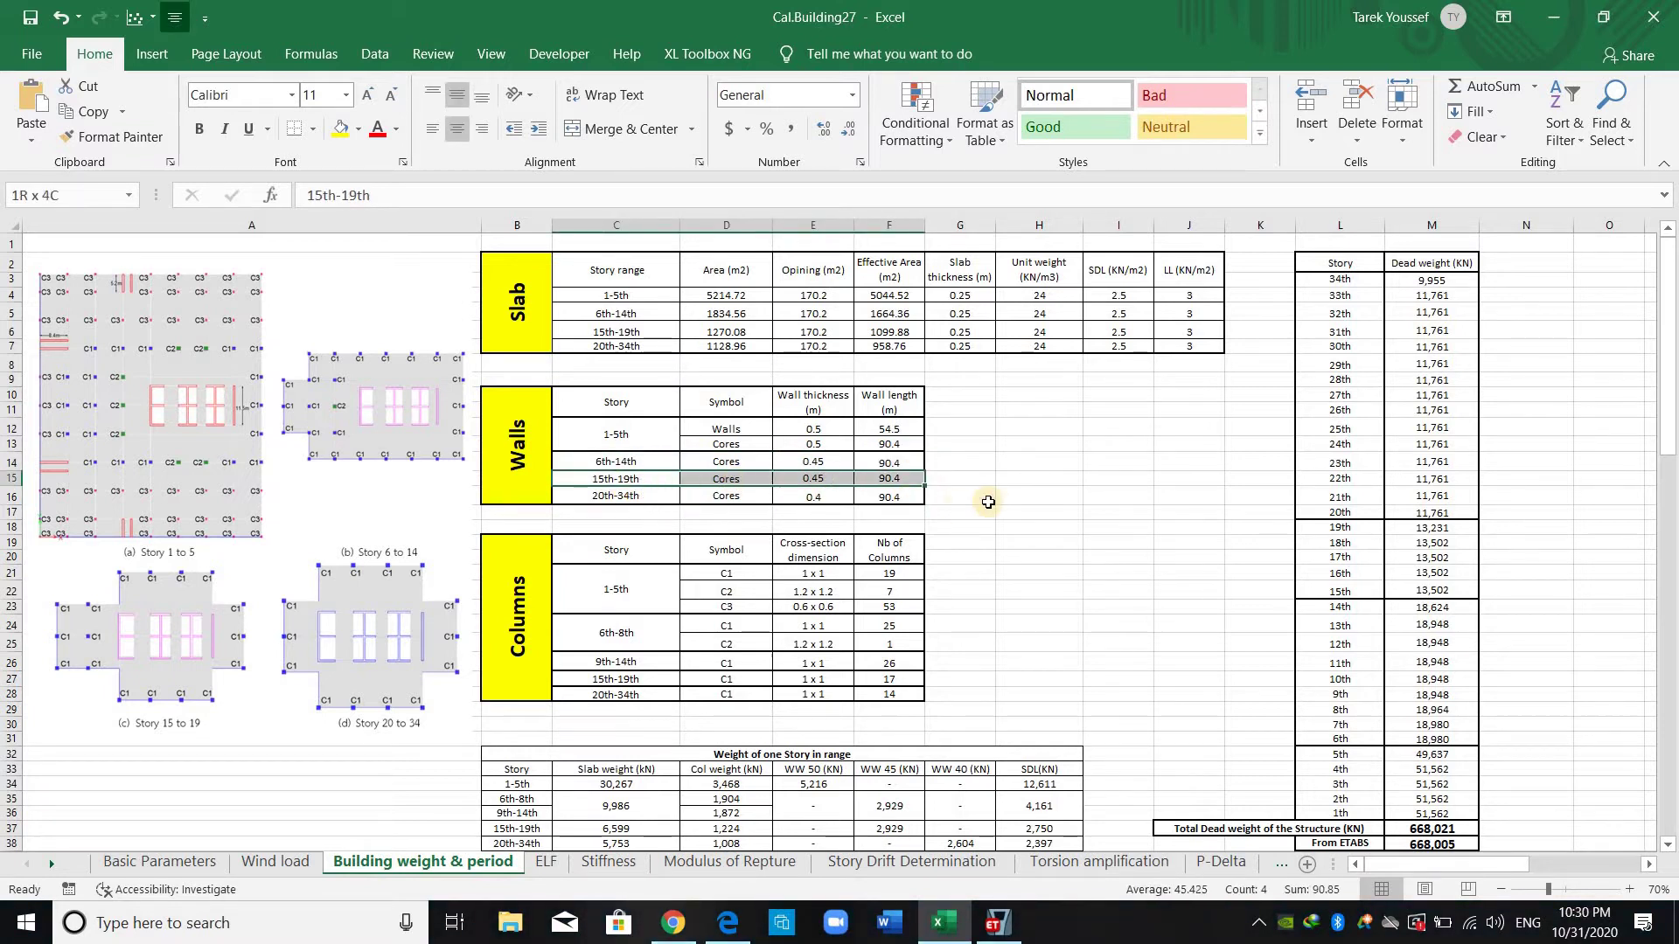
click(616, 496)
Examine the columns table's number of columns and cross-section dimensions for each story range.
scroll(532, 517, down, 1)
click(531, 518)
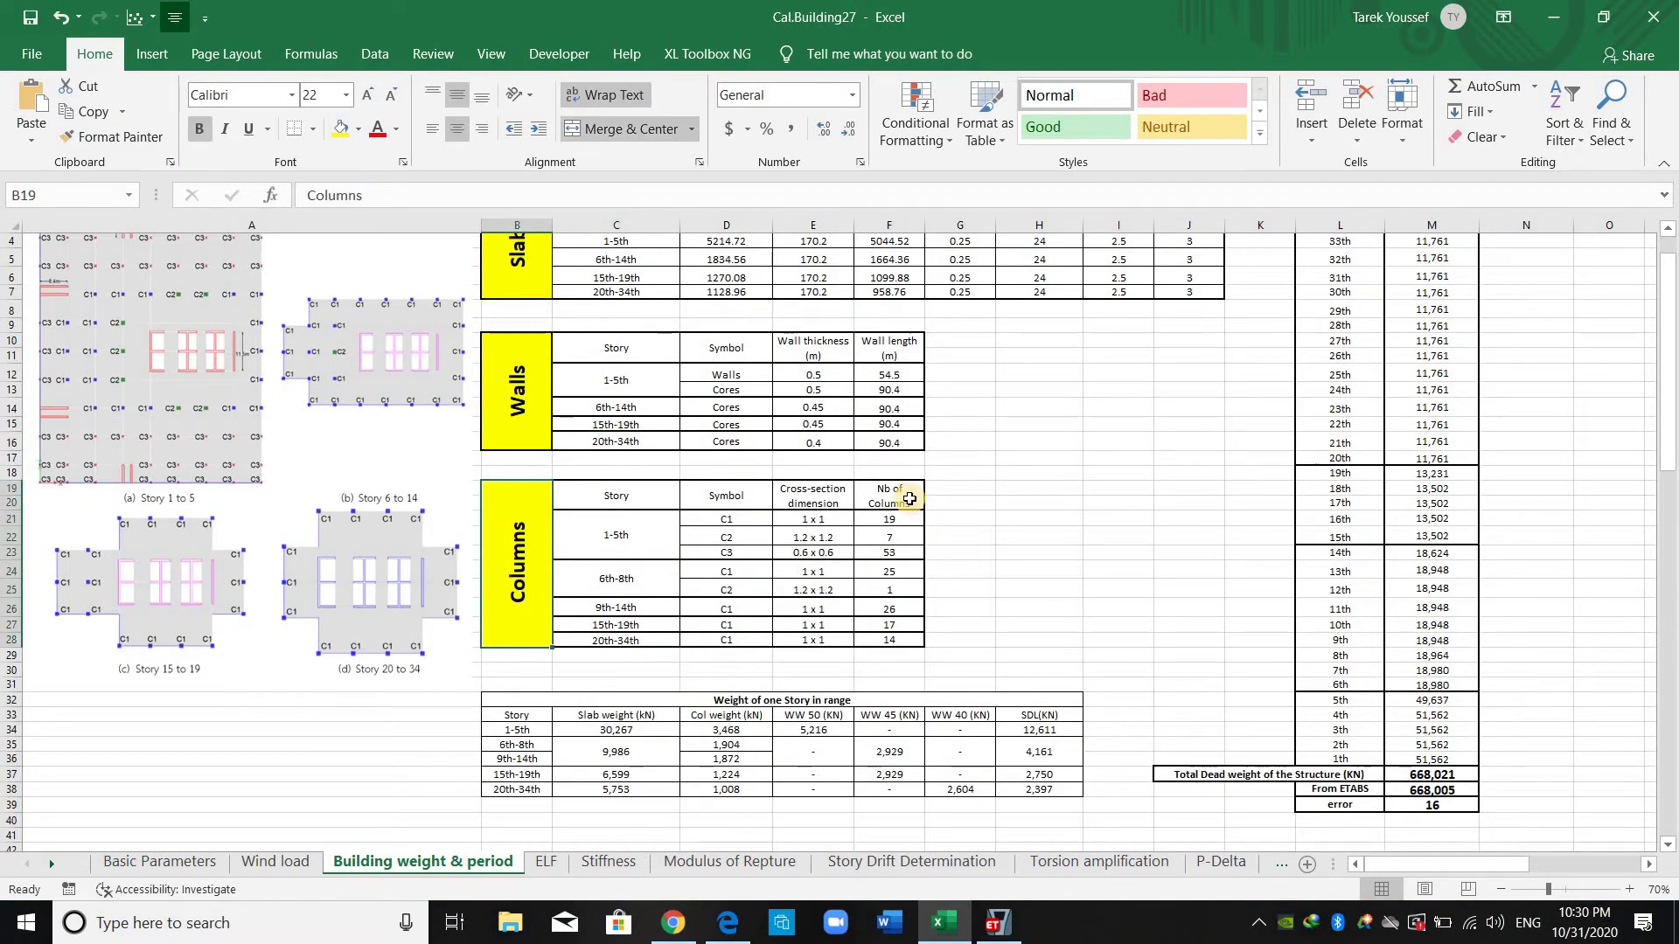
drag(909, 500, 900, 640)
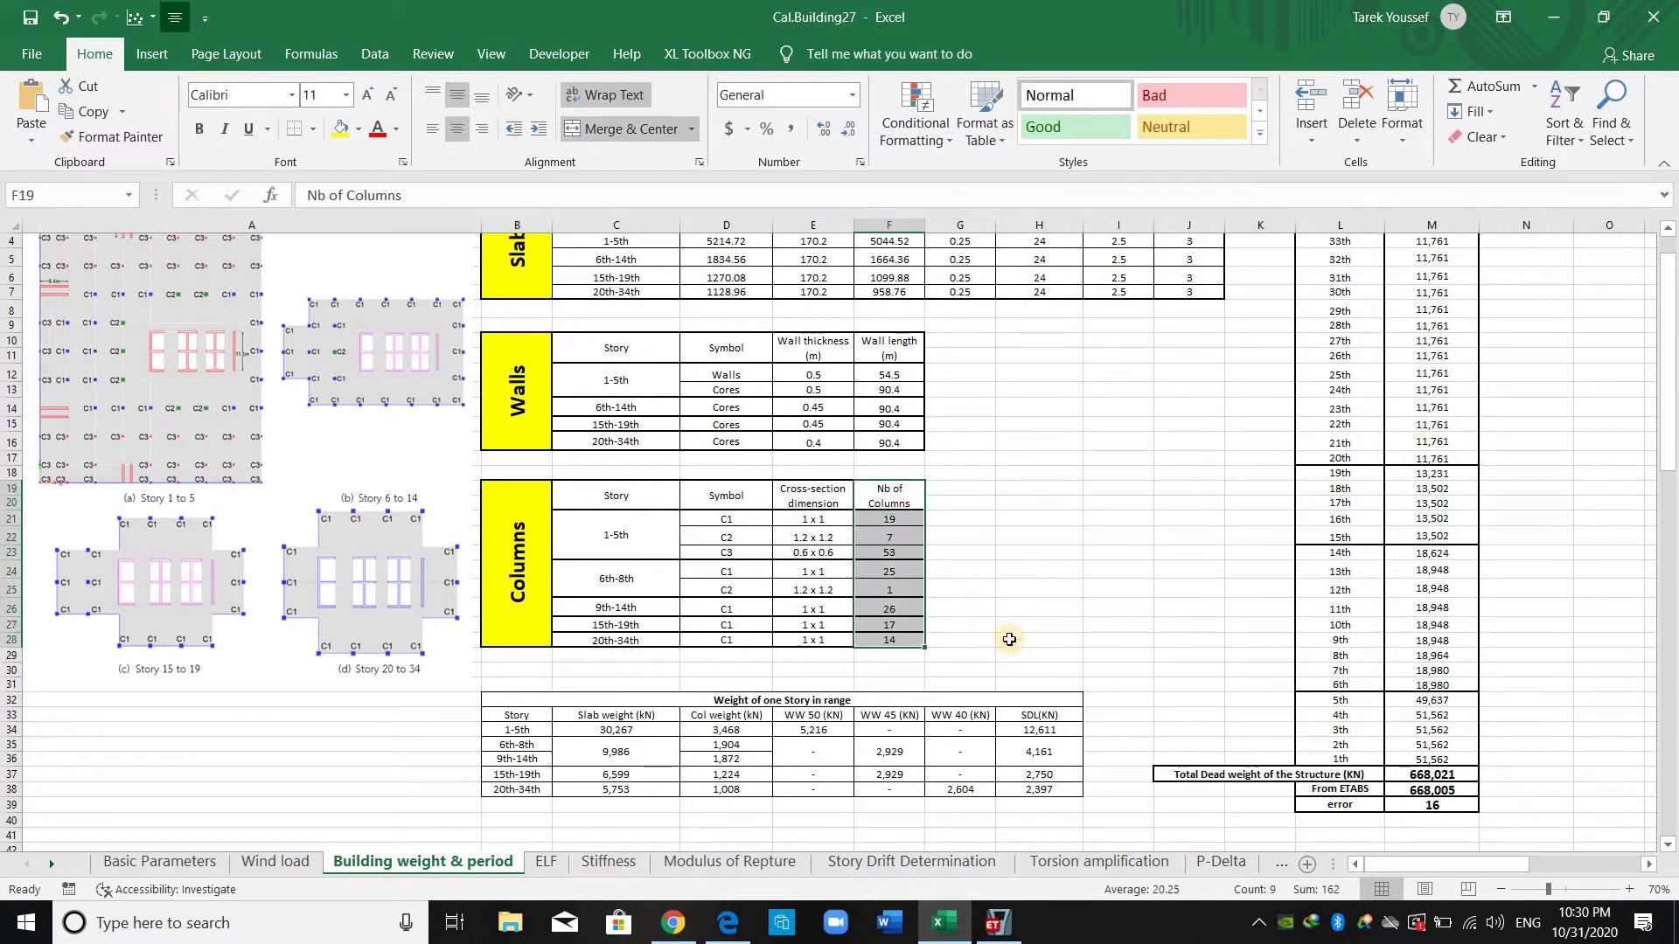
drag(816, 499, 816, 638)
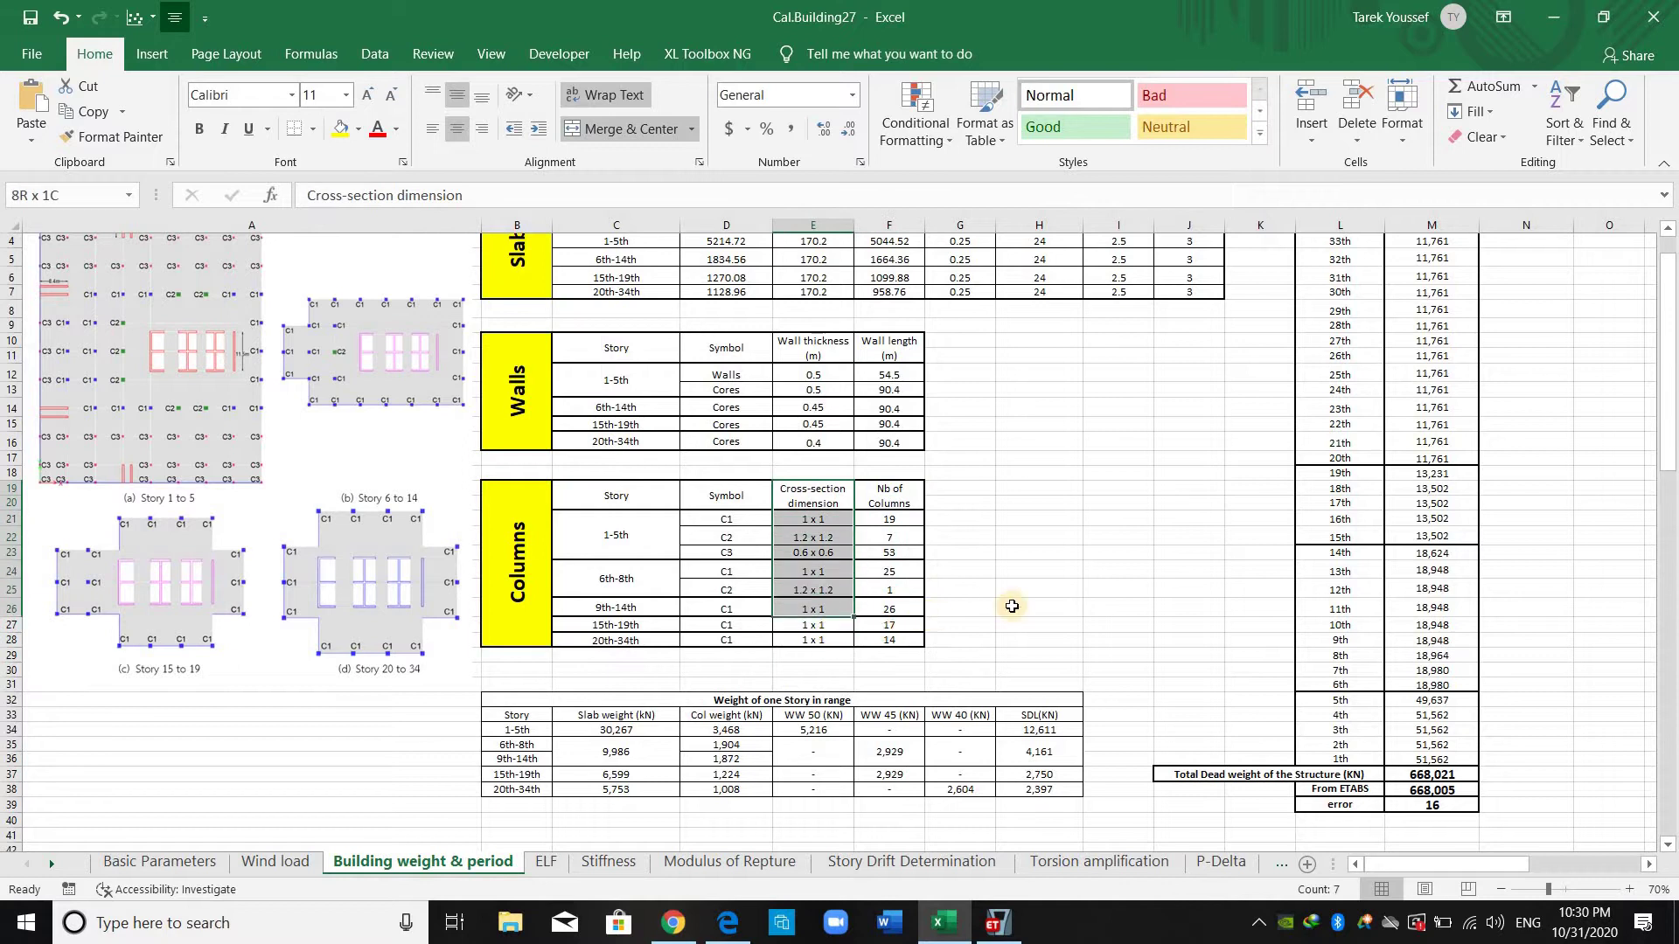
Examine the 1-5th story row of the Weight of one Story in range table, from slab weight to SDL.
click(1022, 606)
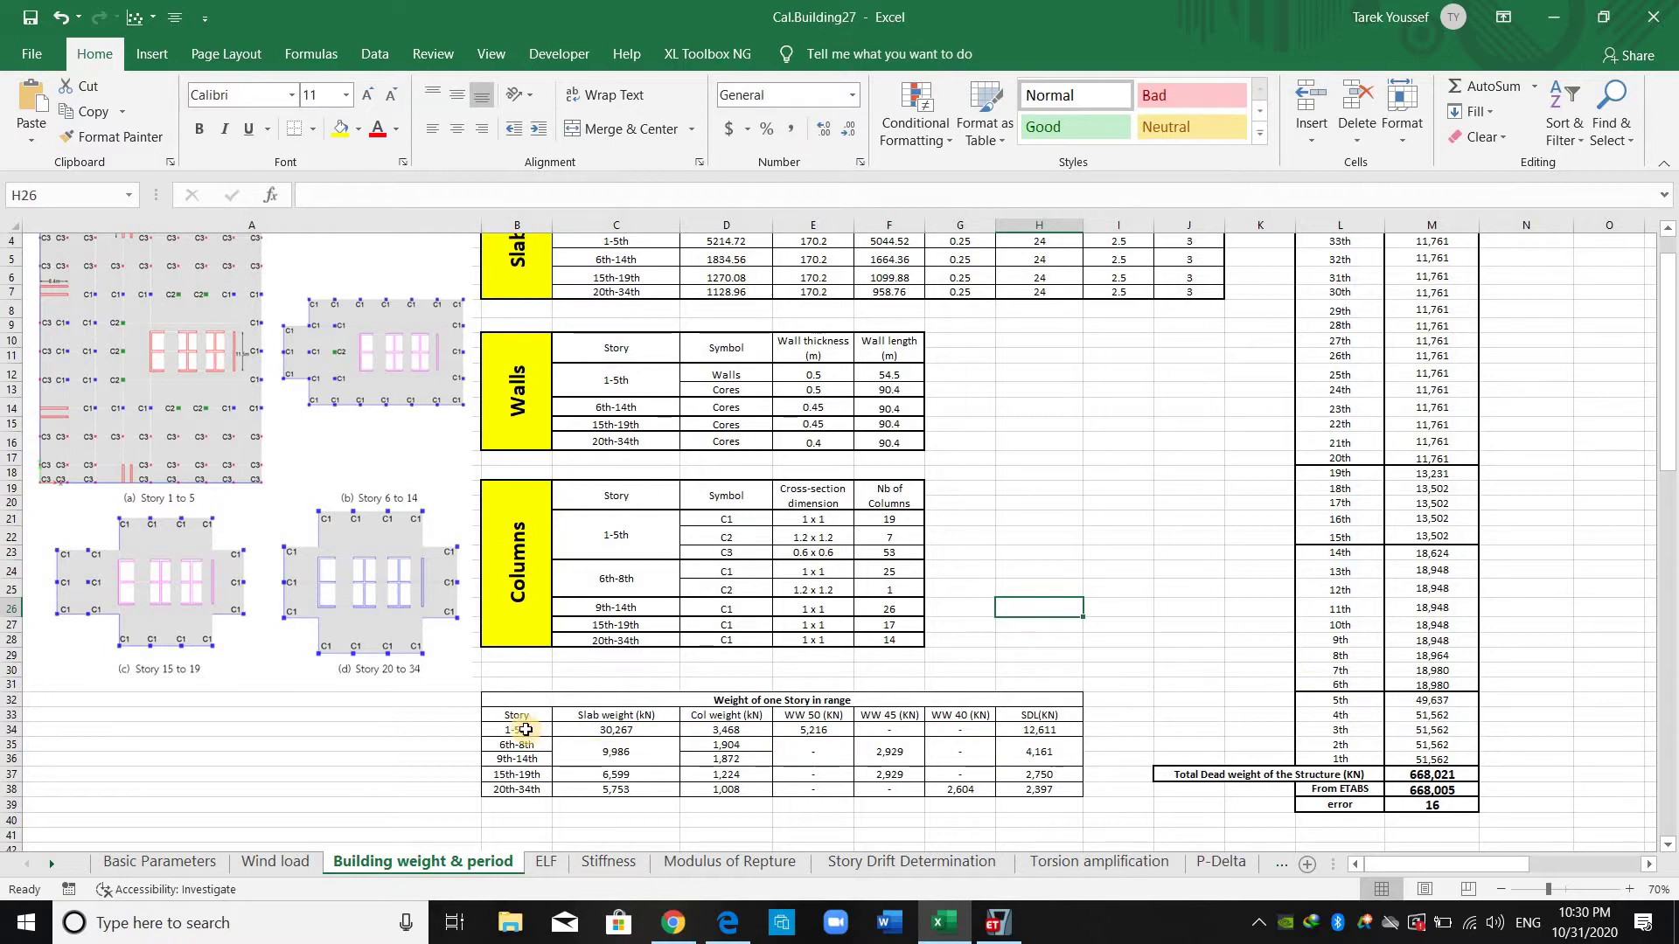
drag(523, 730, 1070, 730)
drag(1084, 724, 1077, 728)
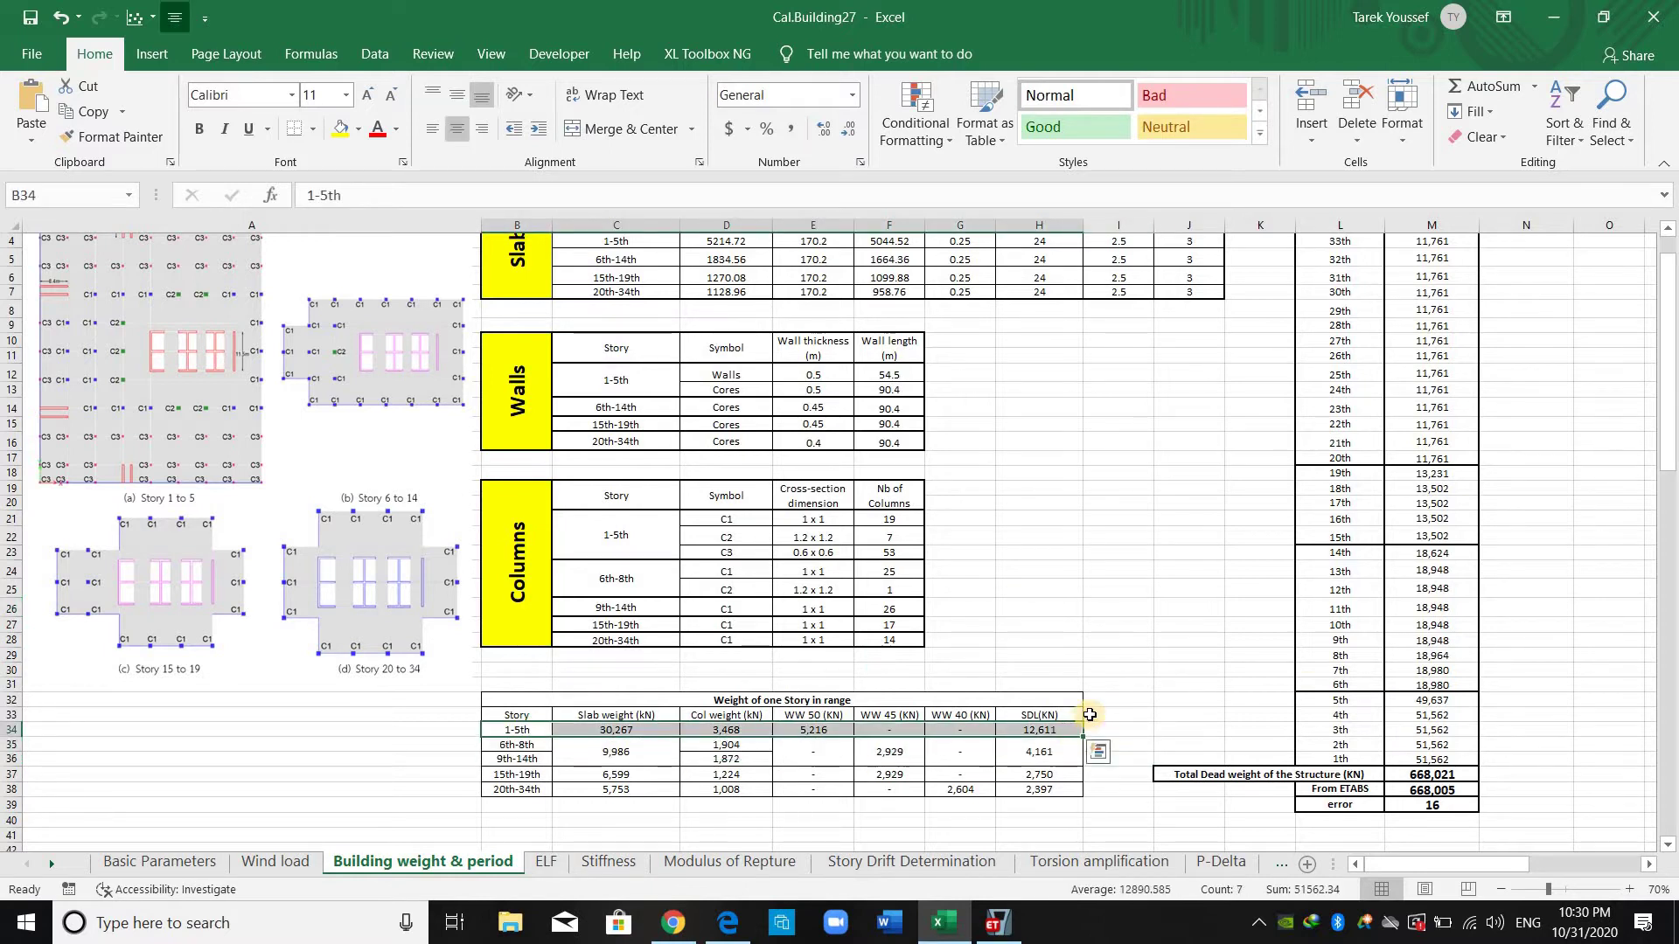
scroll(1090, 716, up, 1)
scroll(1090, 726, down, 1)
scroll(1090, 726, down, 1)
click(1128, 624)
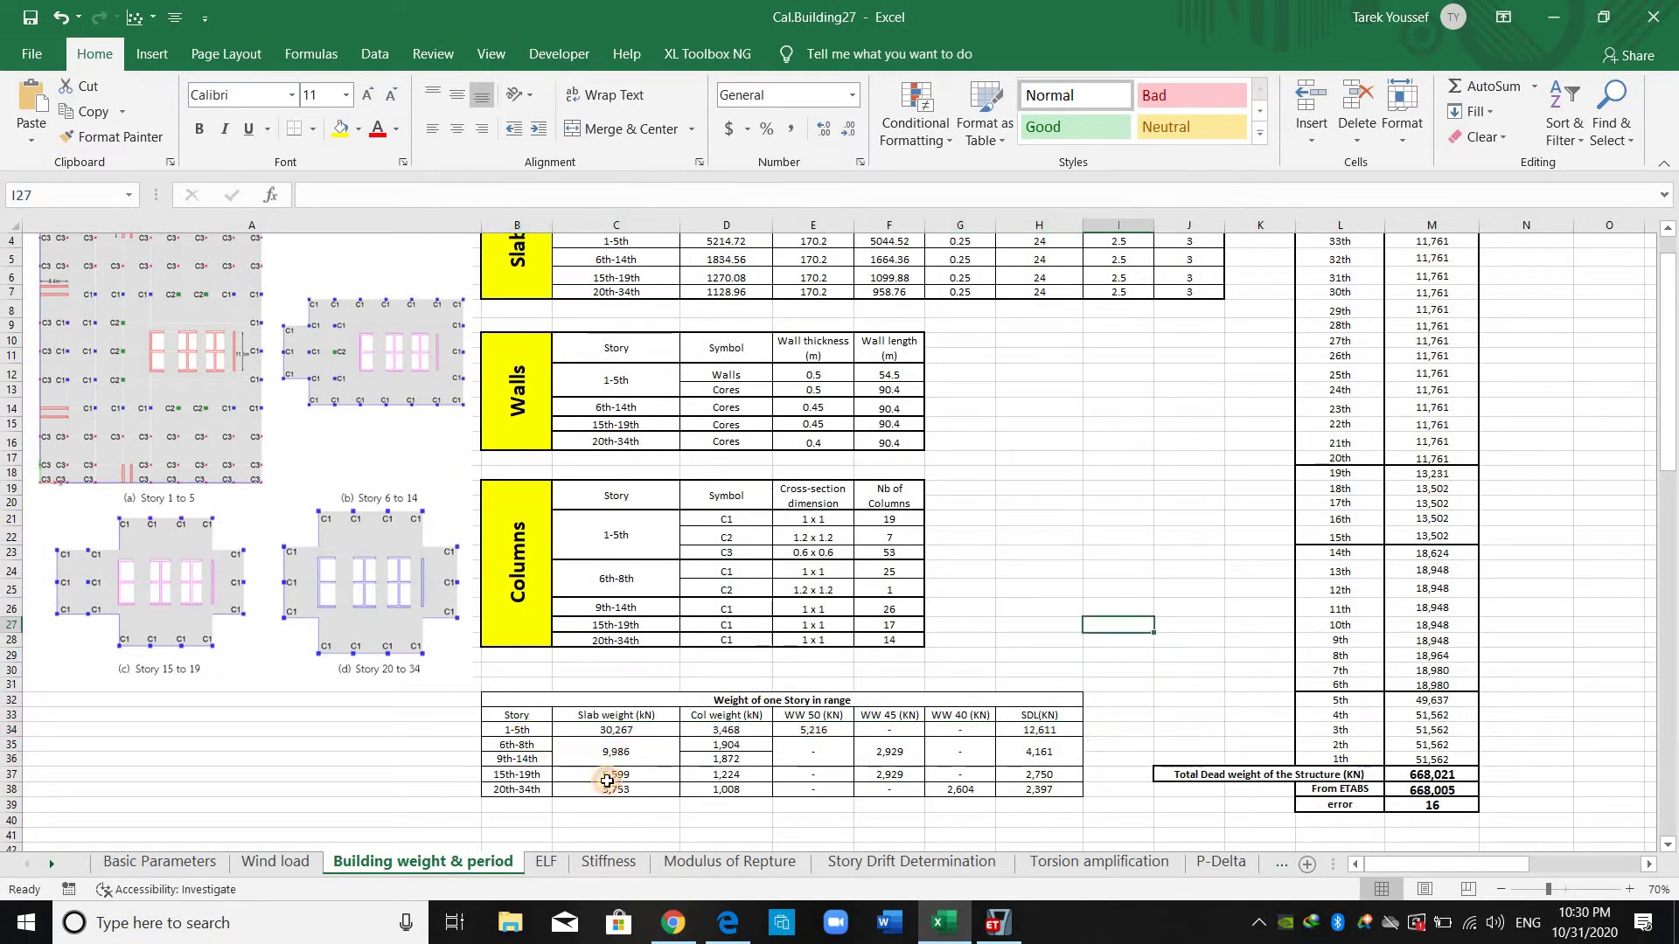
Inspect the slab weight formula for stories 1-5th and the slab table cells it references.
click(523, 731)
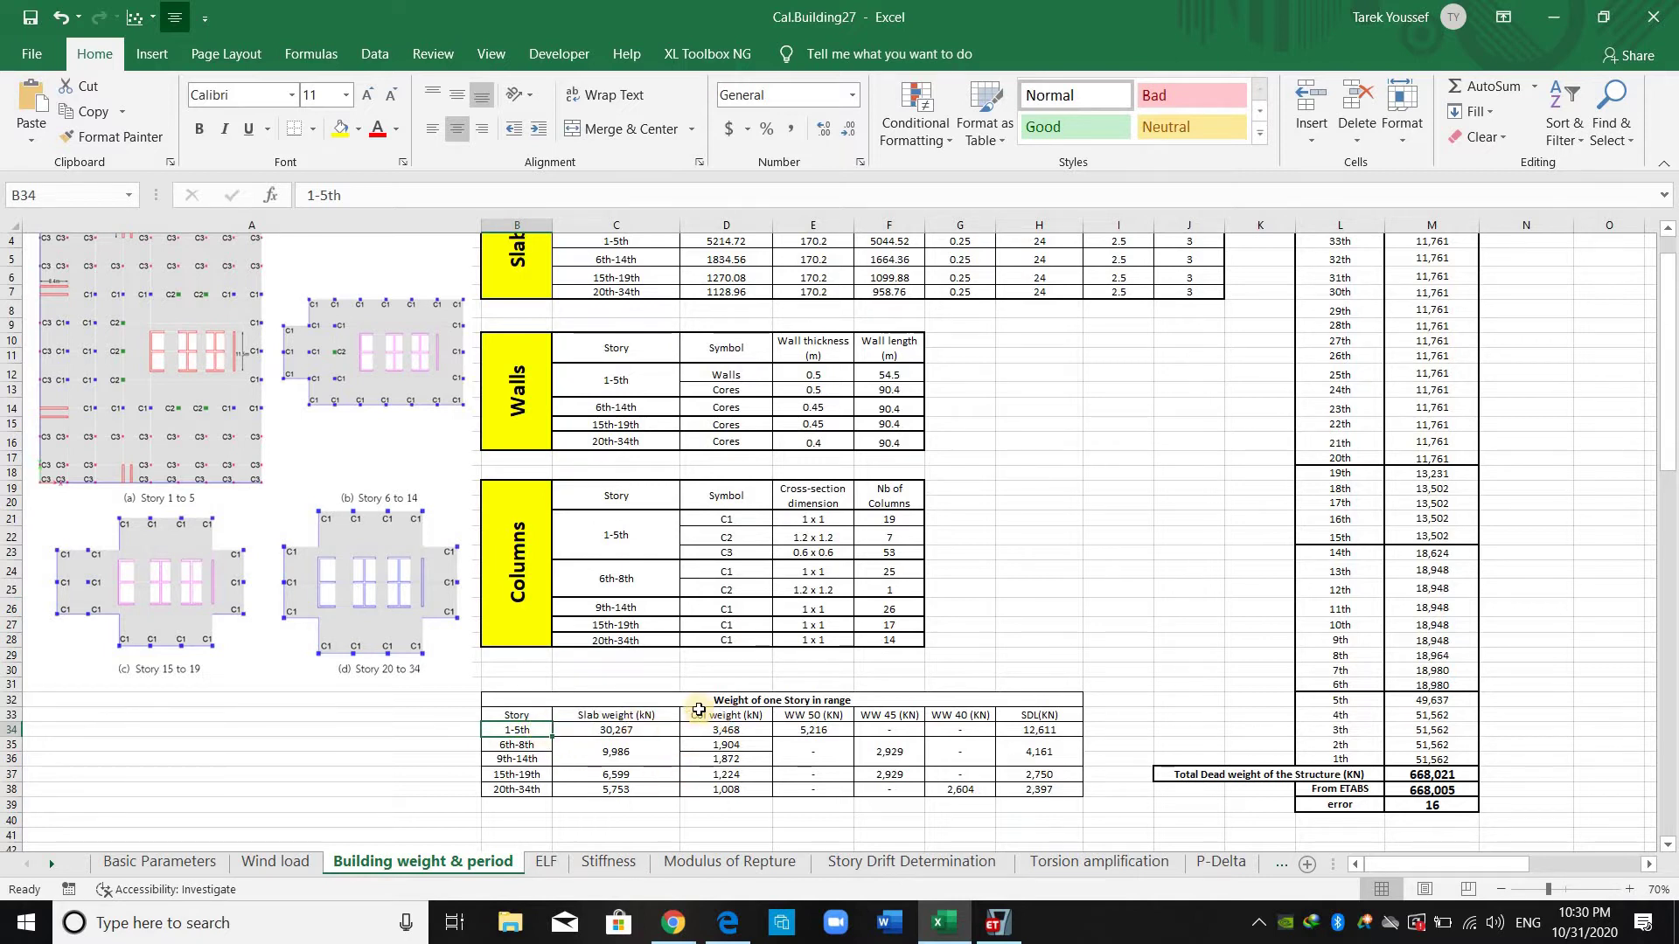
key(Right)
key(F2)
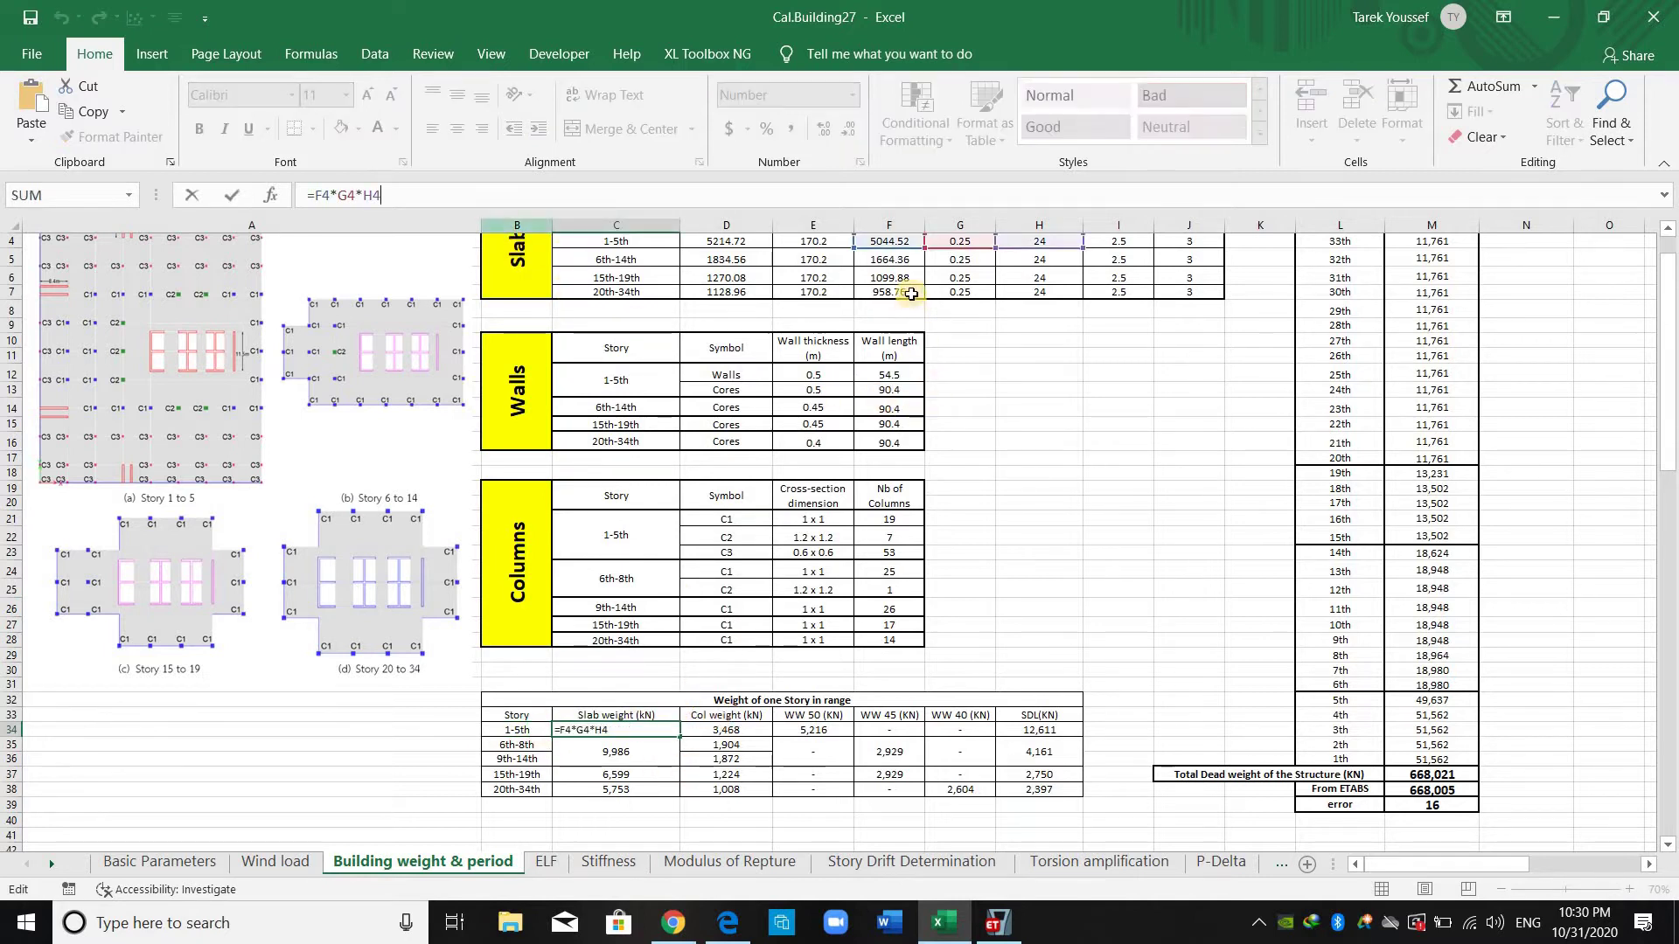
scroll(887, 400, up, 1)
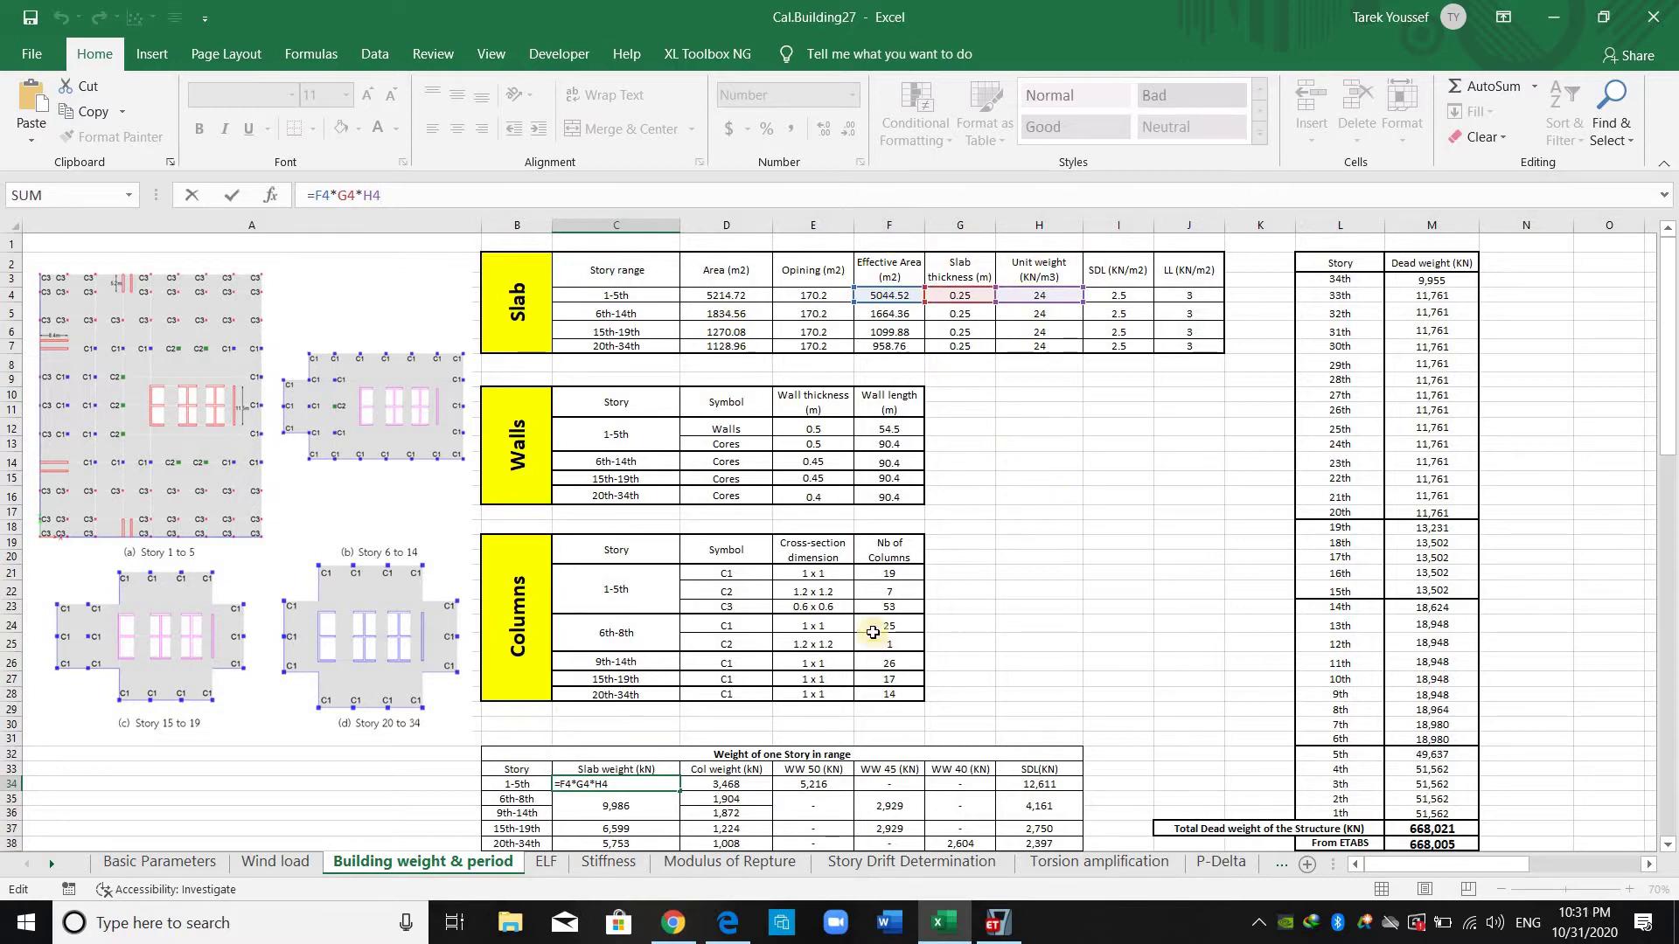
click(754, 785)
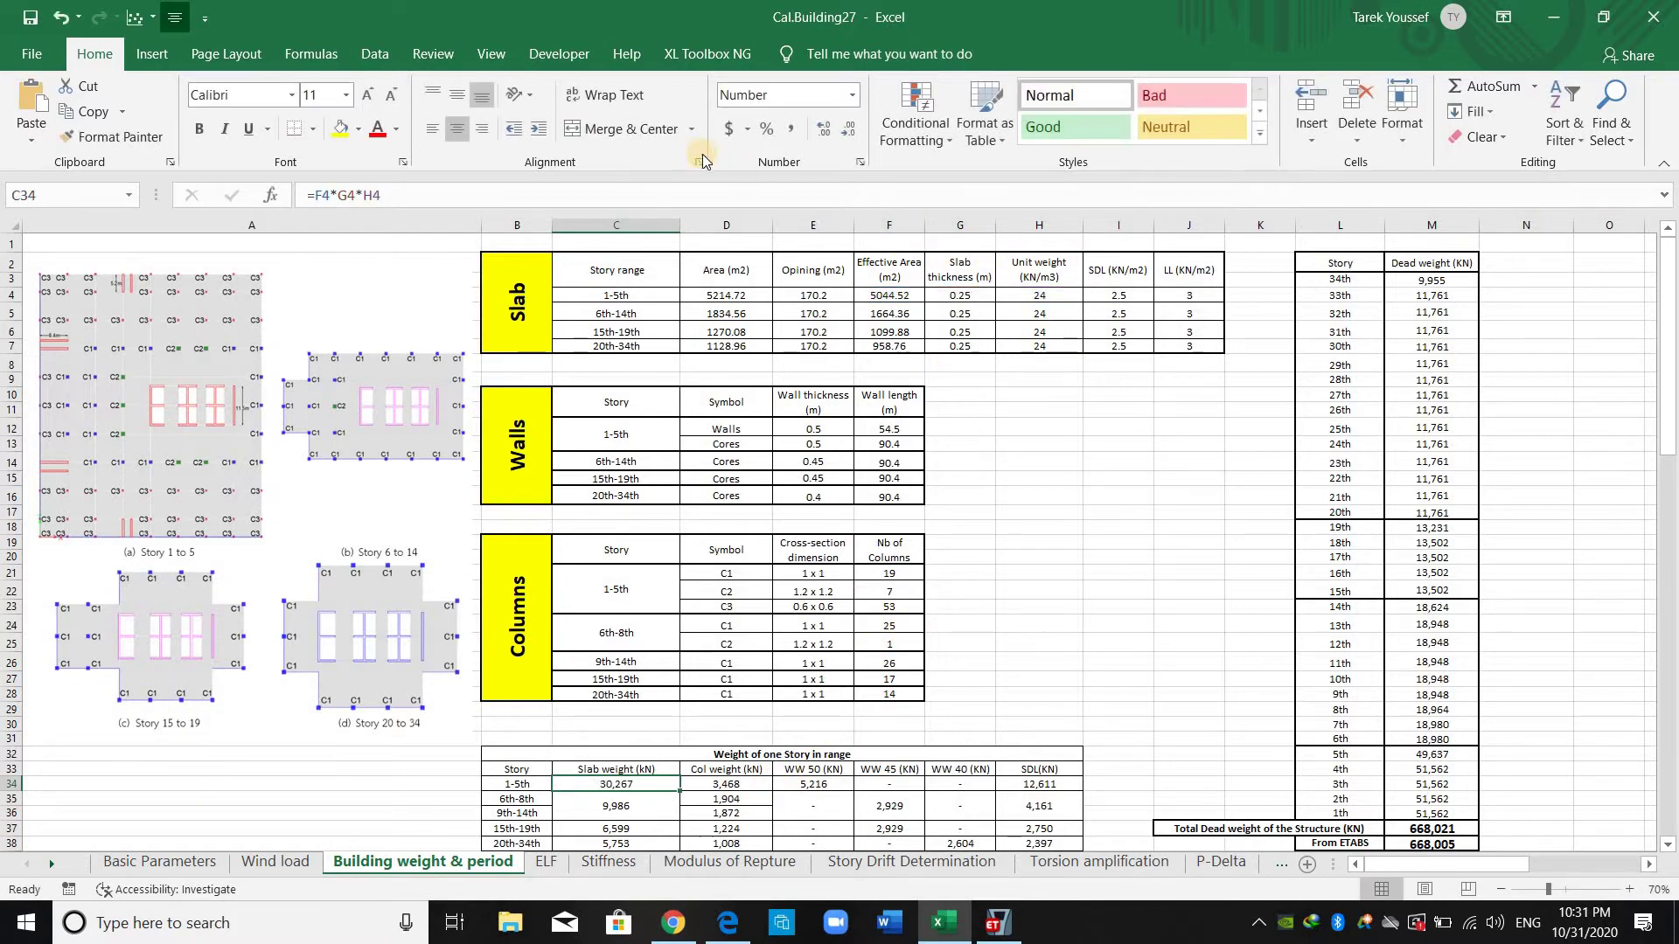
Inspect the column weight formula for stories 1-5th, including the C1 section dimensions, story height and C2 and C3 terms.
key(F2)
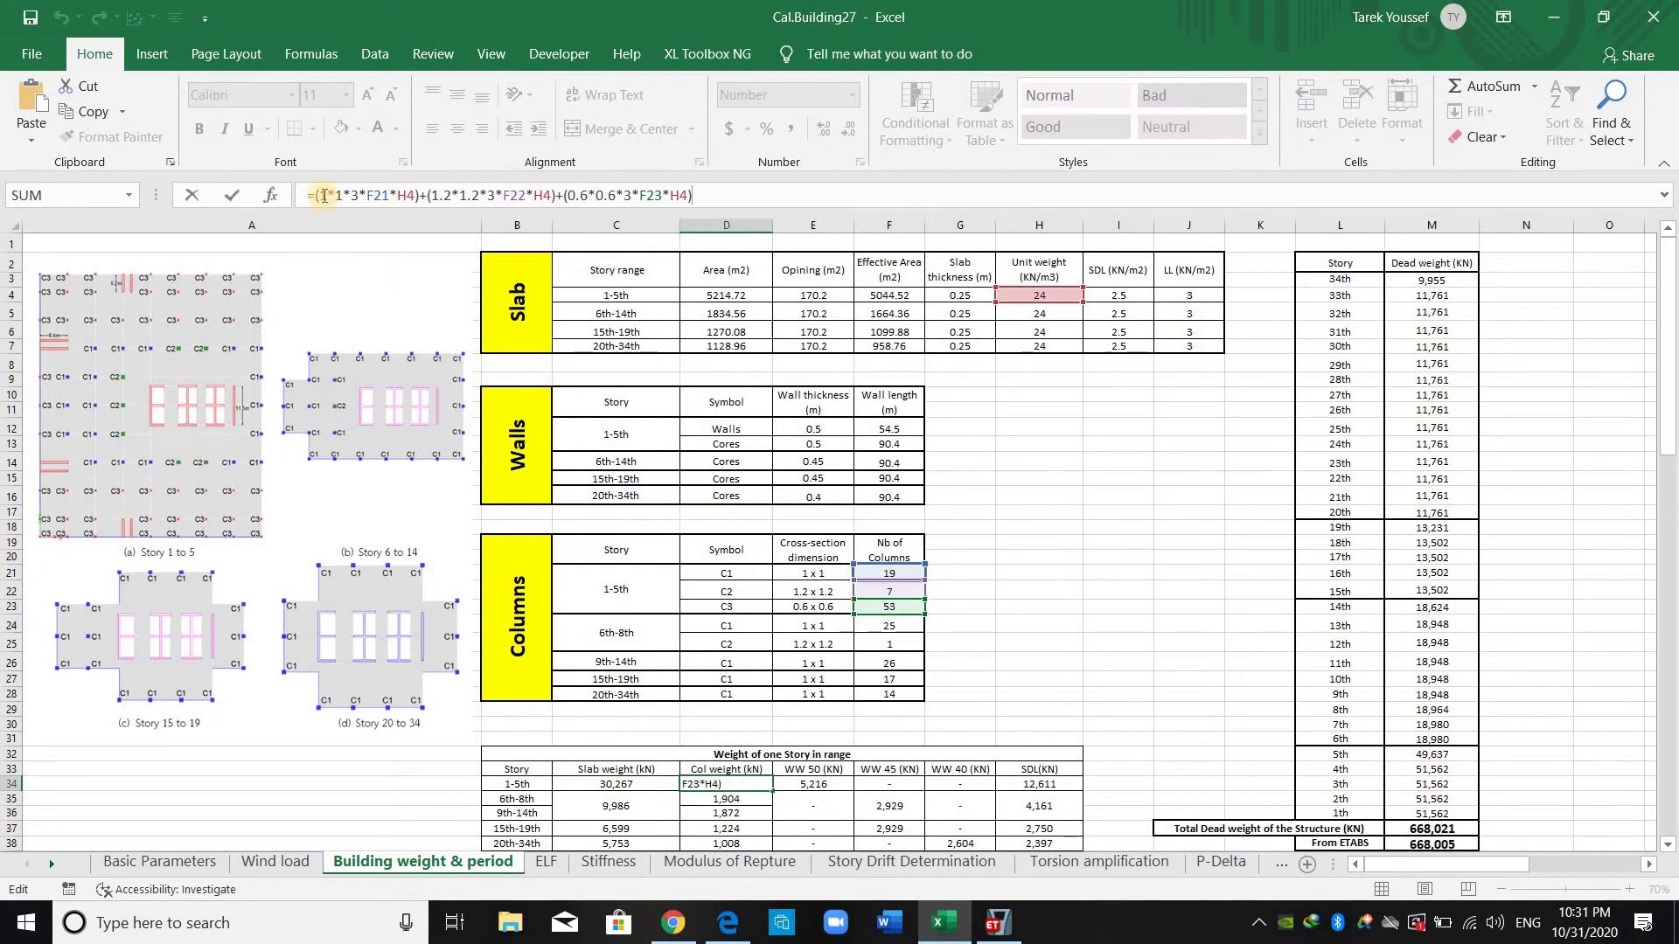
drag(341, 196, 319, 196)
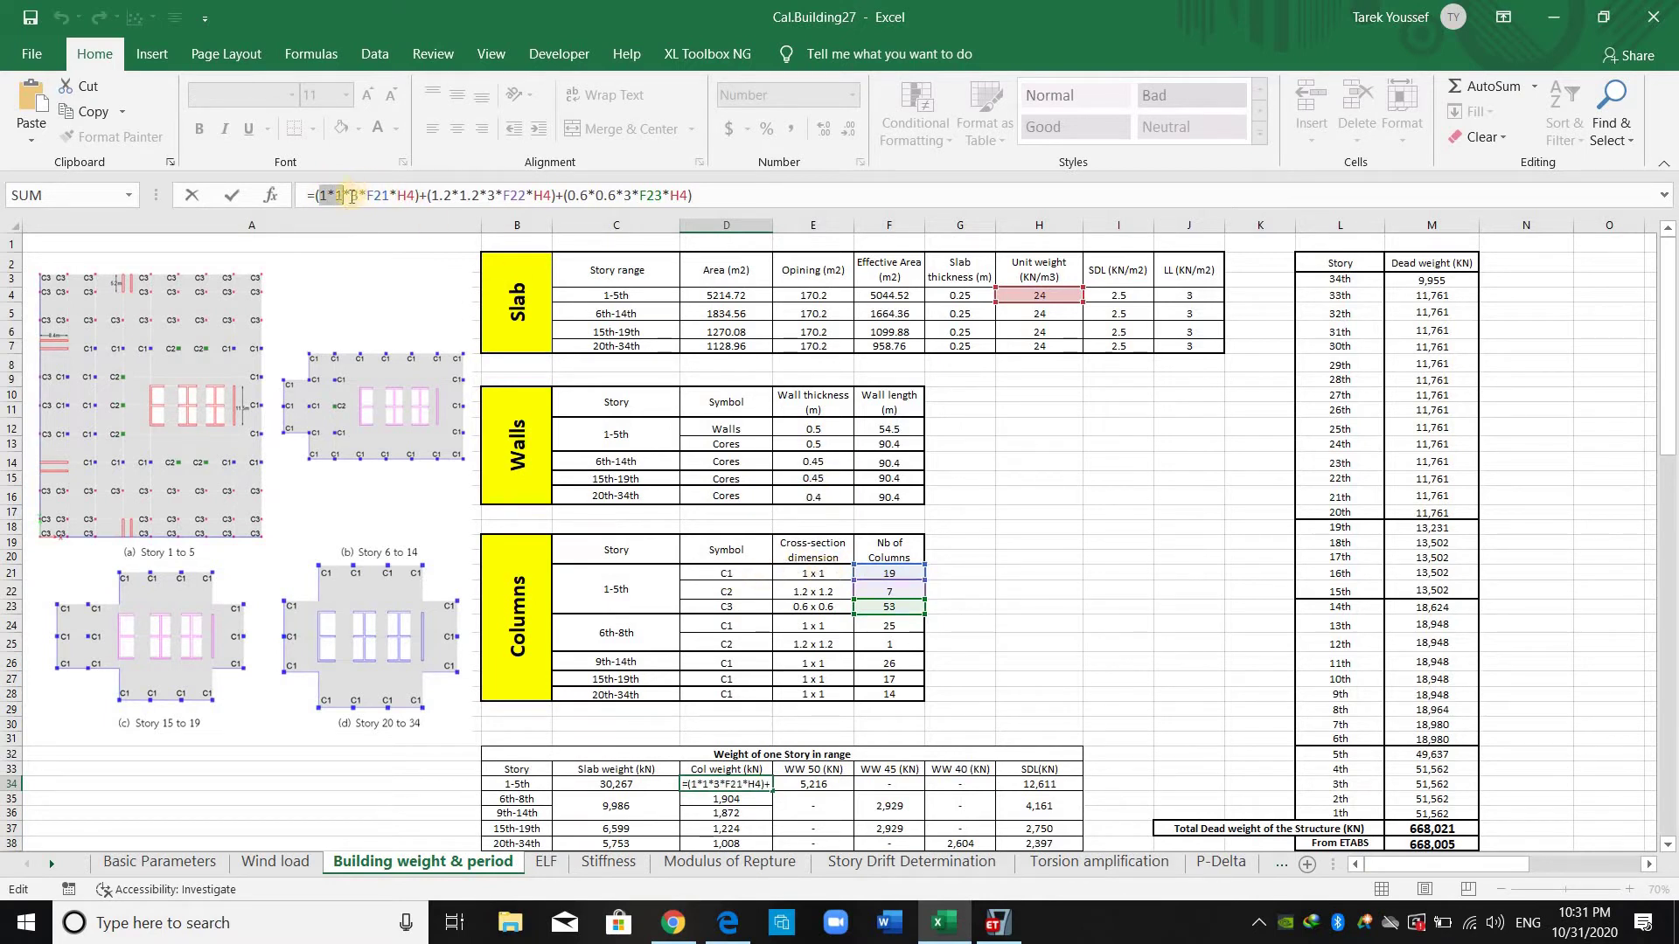
drag(353, 198, 359, 197)
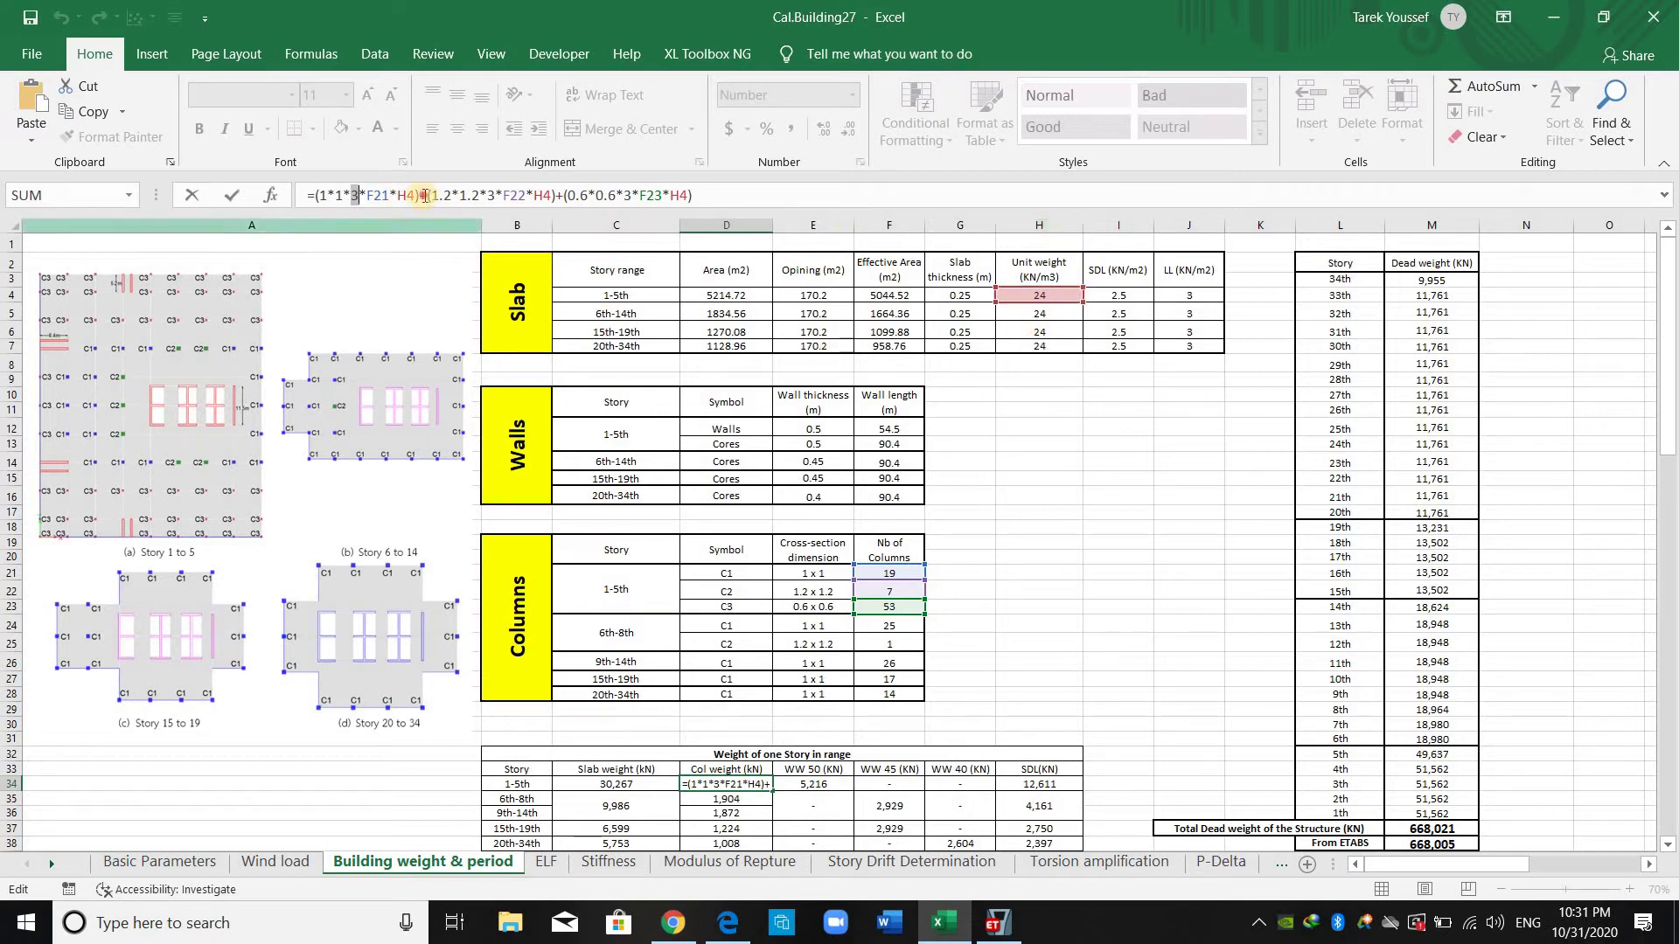
drag(420, 196, 694, 196)
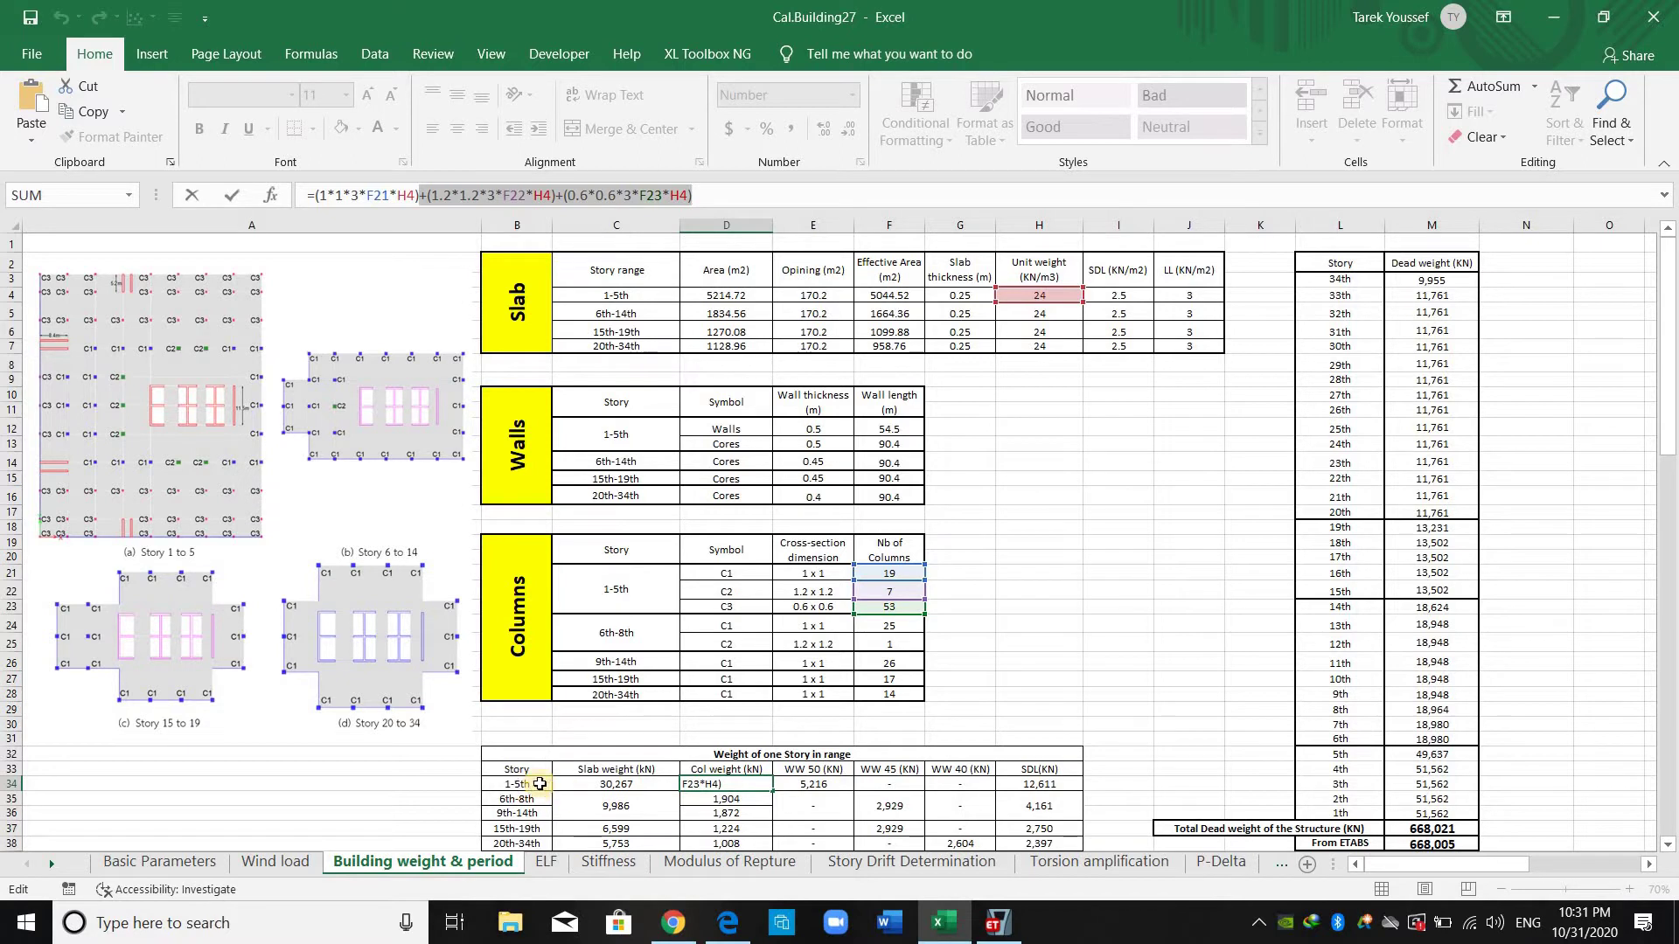
key(Escape)
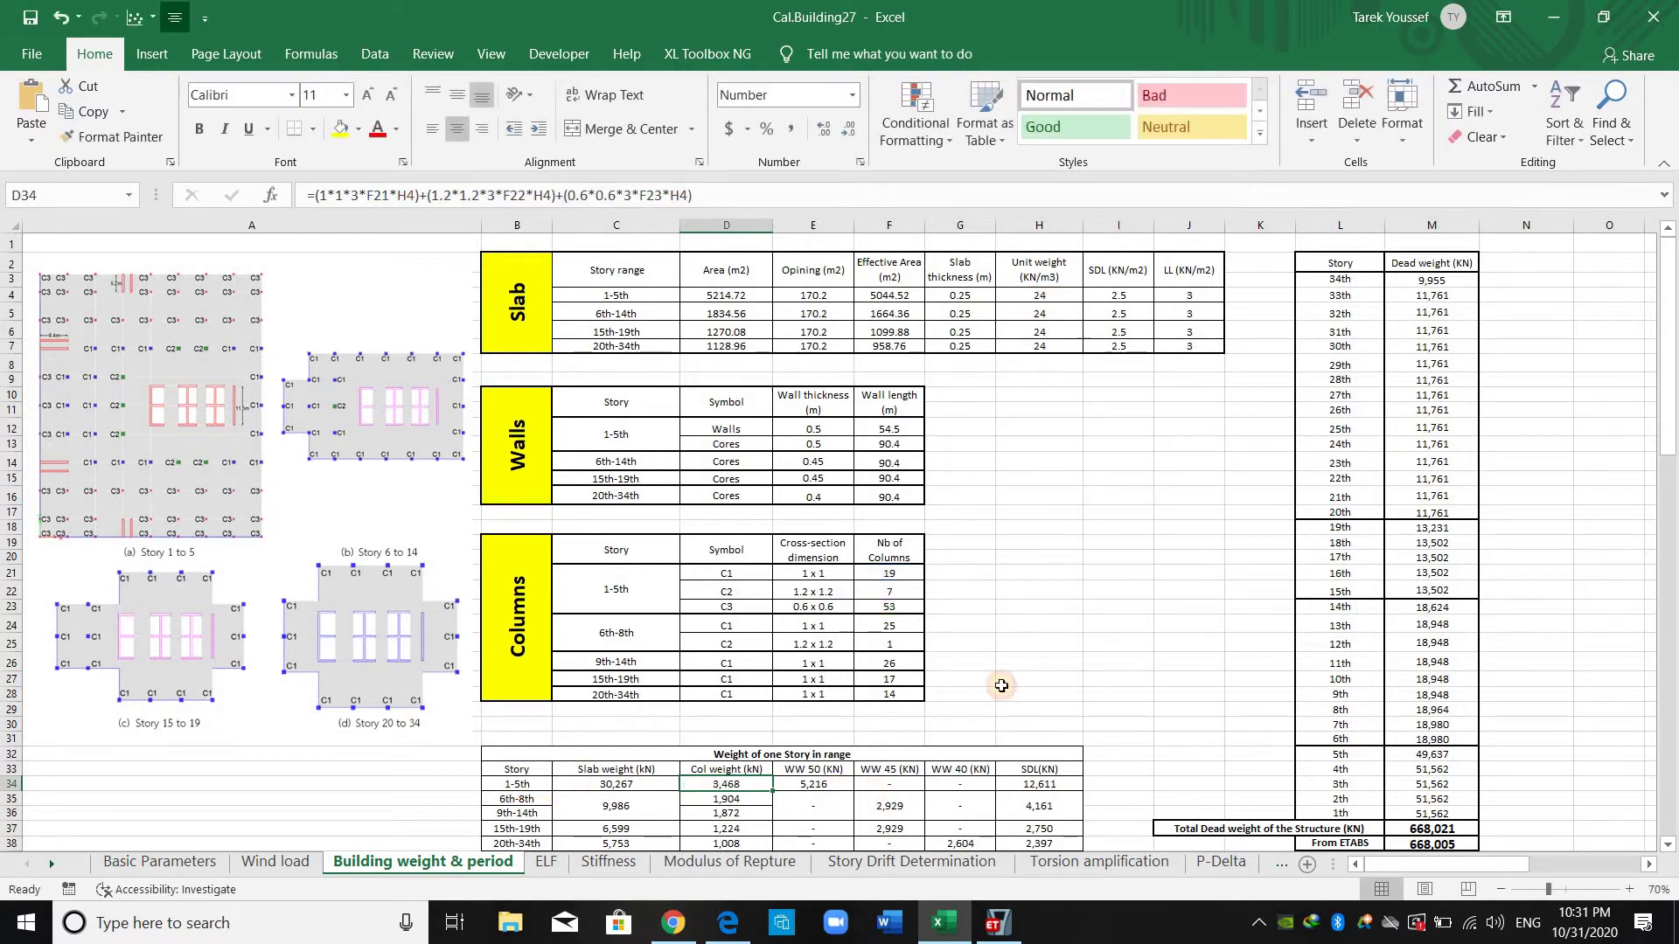
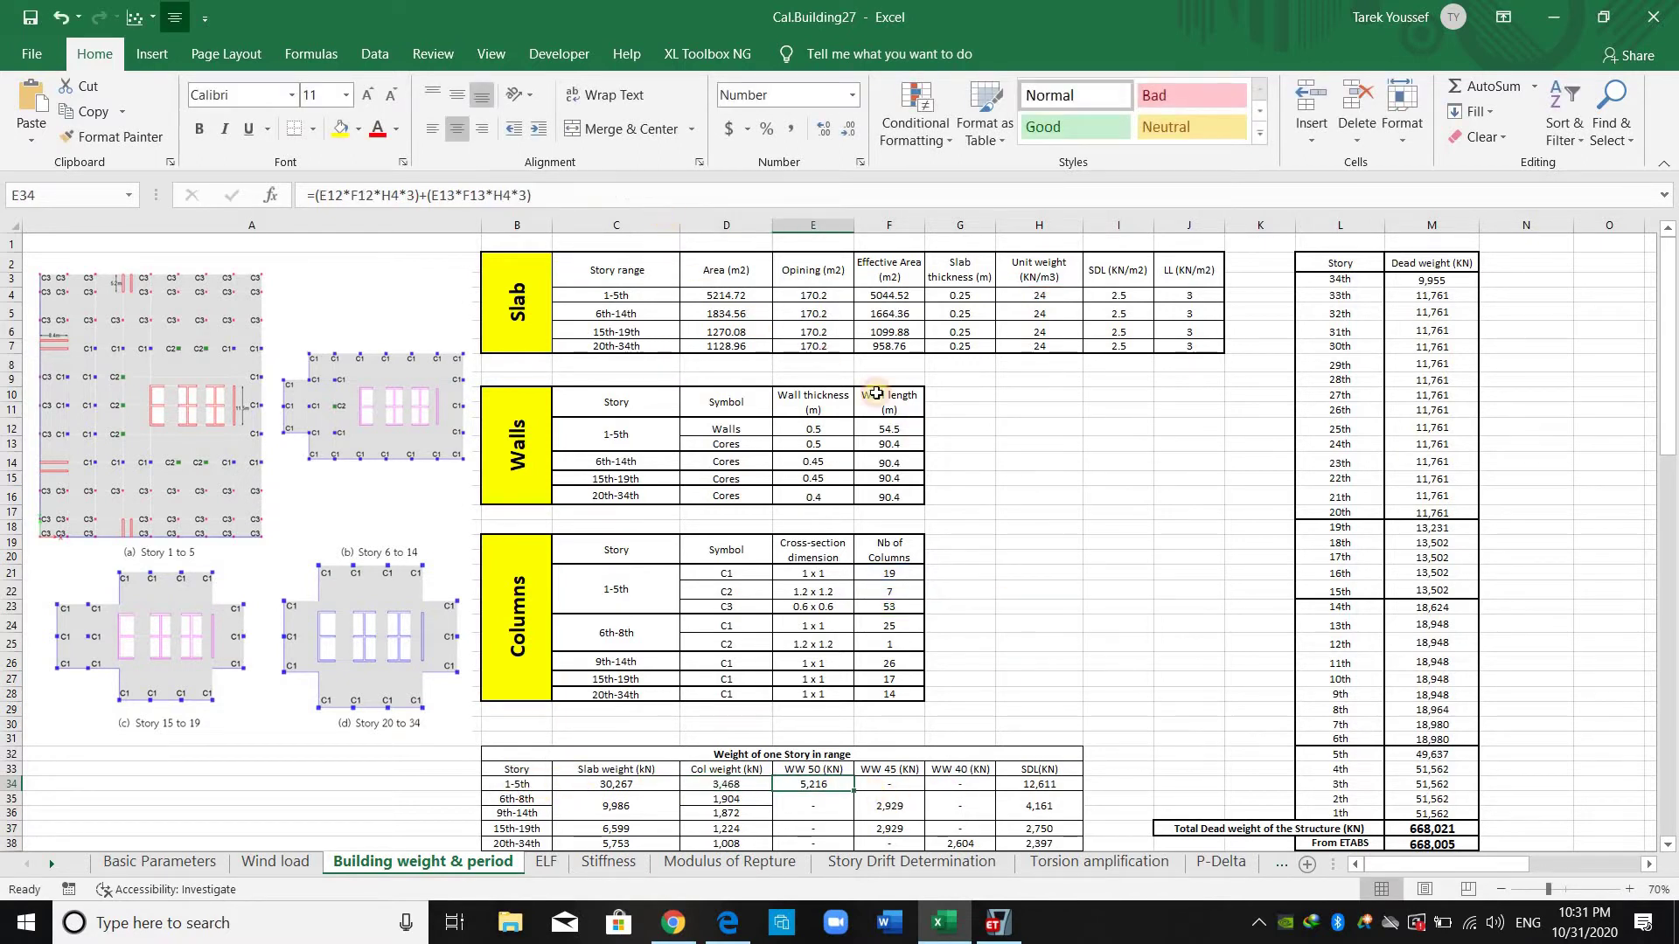
Inspect the 50 cm wall weight and SDL formulas for stories 1-5th and the table cells they reference.
click(694, 202)
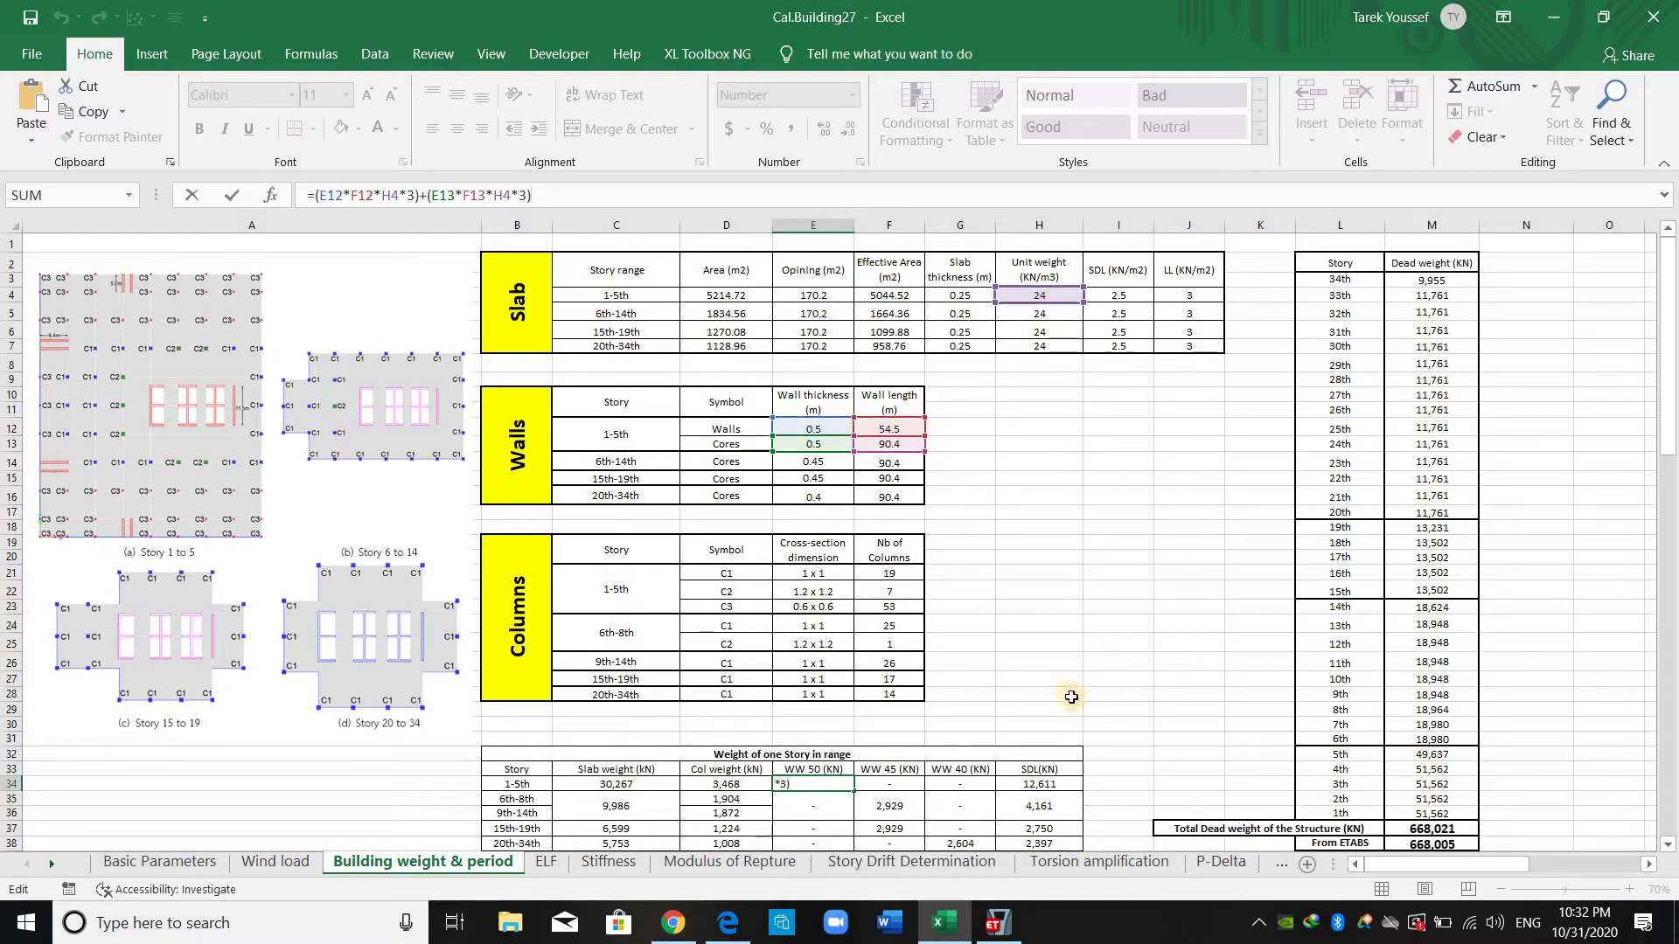
click(1079, 783)
key(F2)
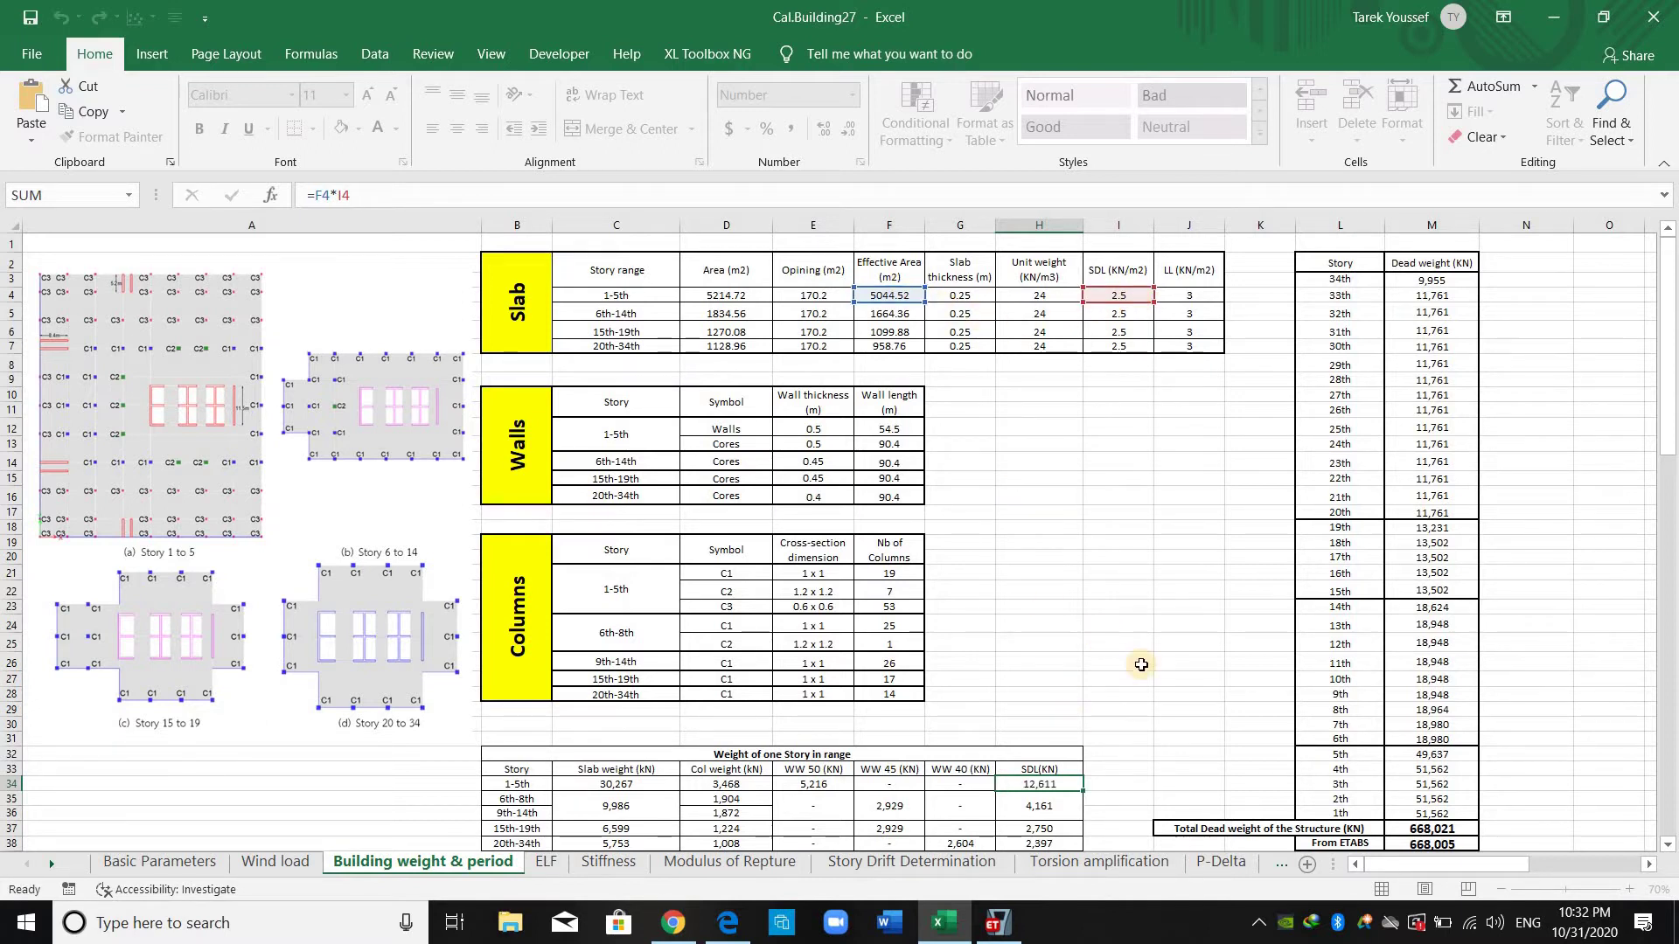
key(Return)
Examine the remaining story rows of the Weight of one Story in range table against the 1-5th story row.
scroll(1137, 664, down, 2)
click(1005, 754)
drag(617, 699, 1040, 738)
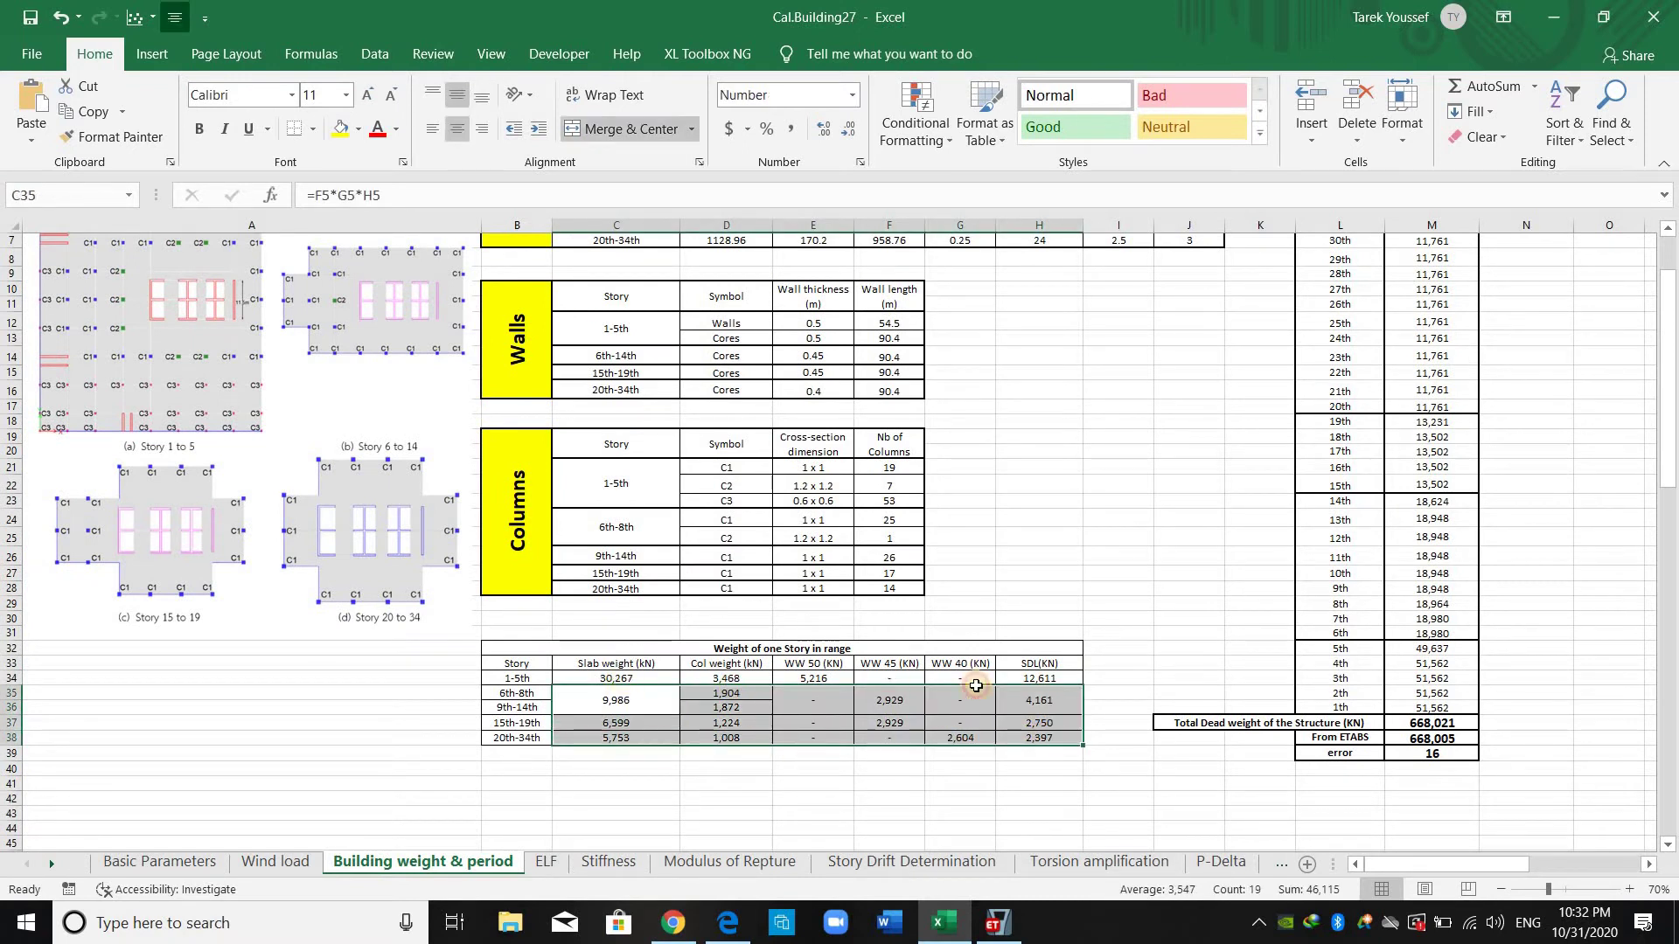
drag(616, 679, 1055, 681)
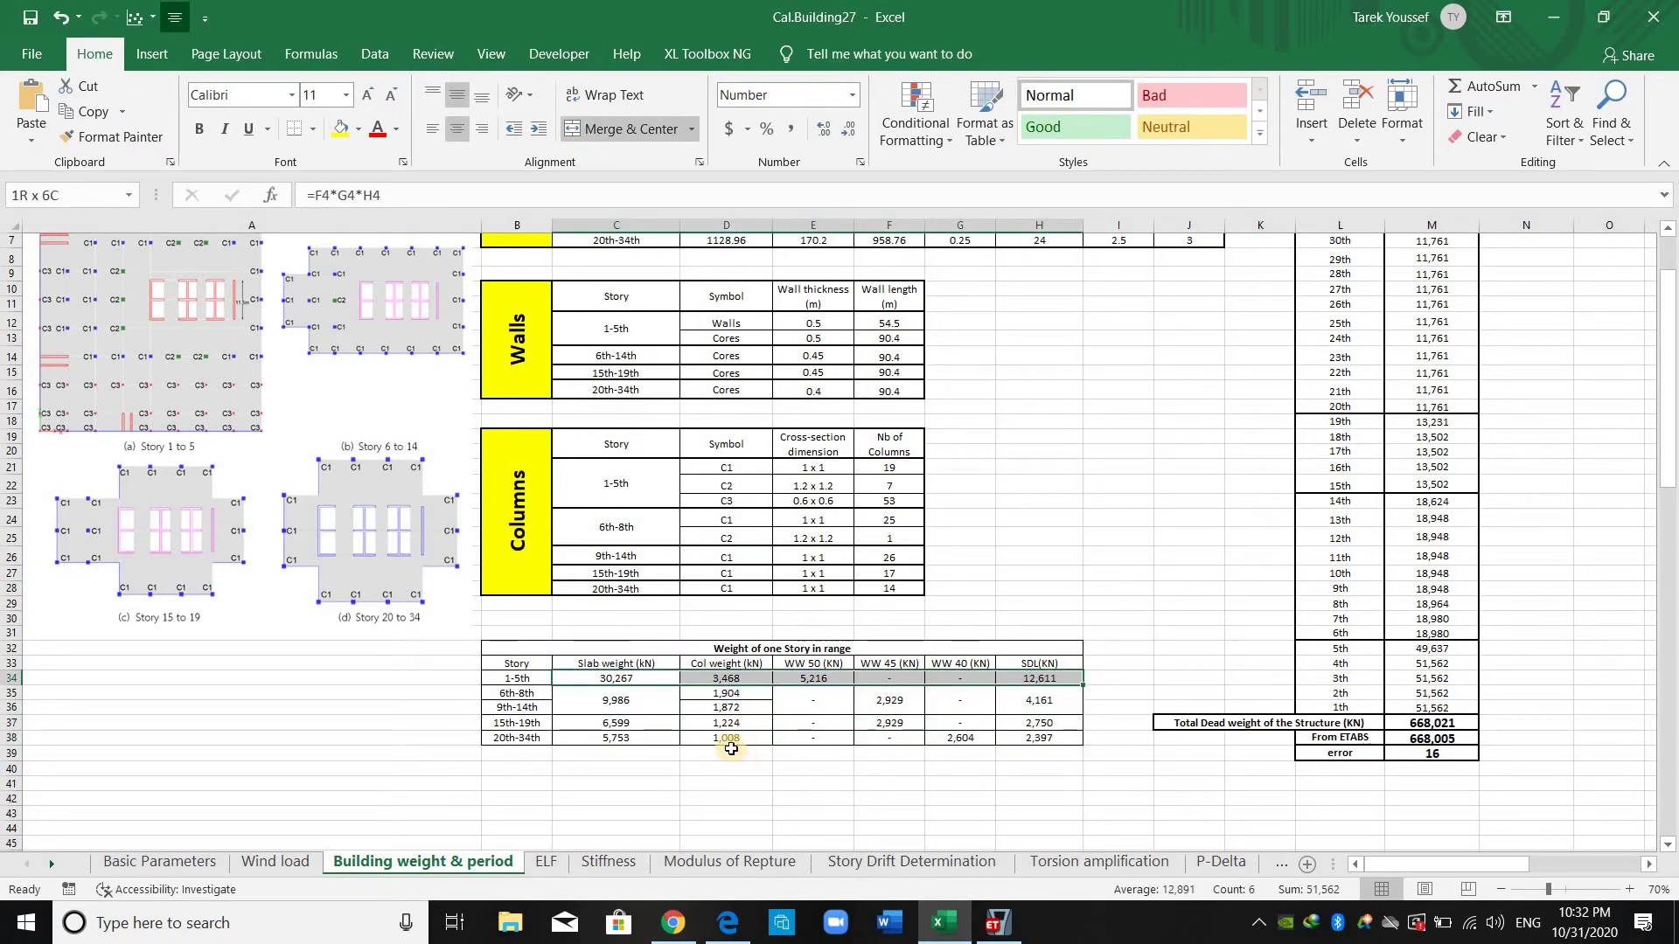
key(Down)
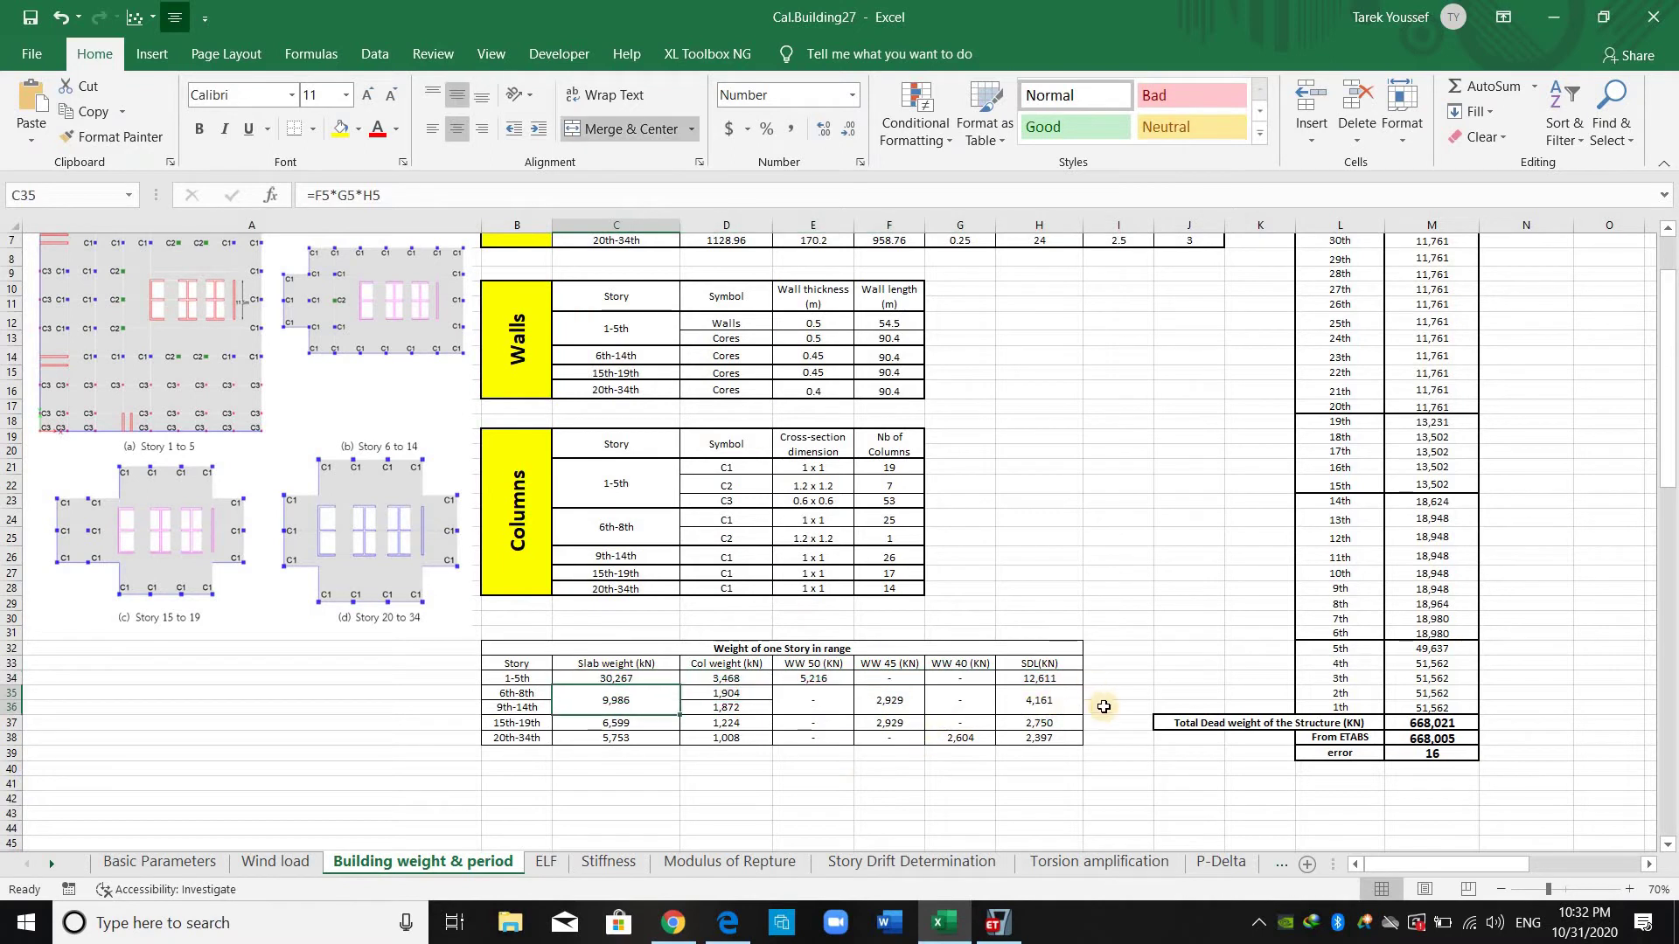
key(Left)
scroll(513, 734, up, 3)
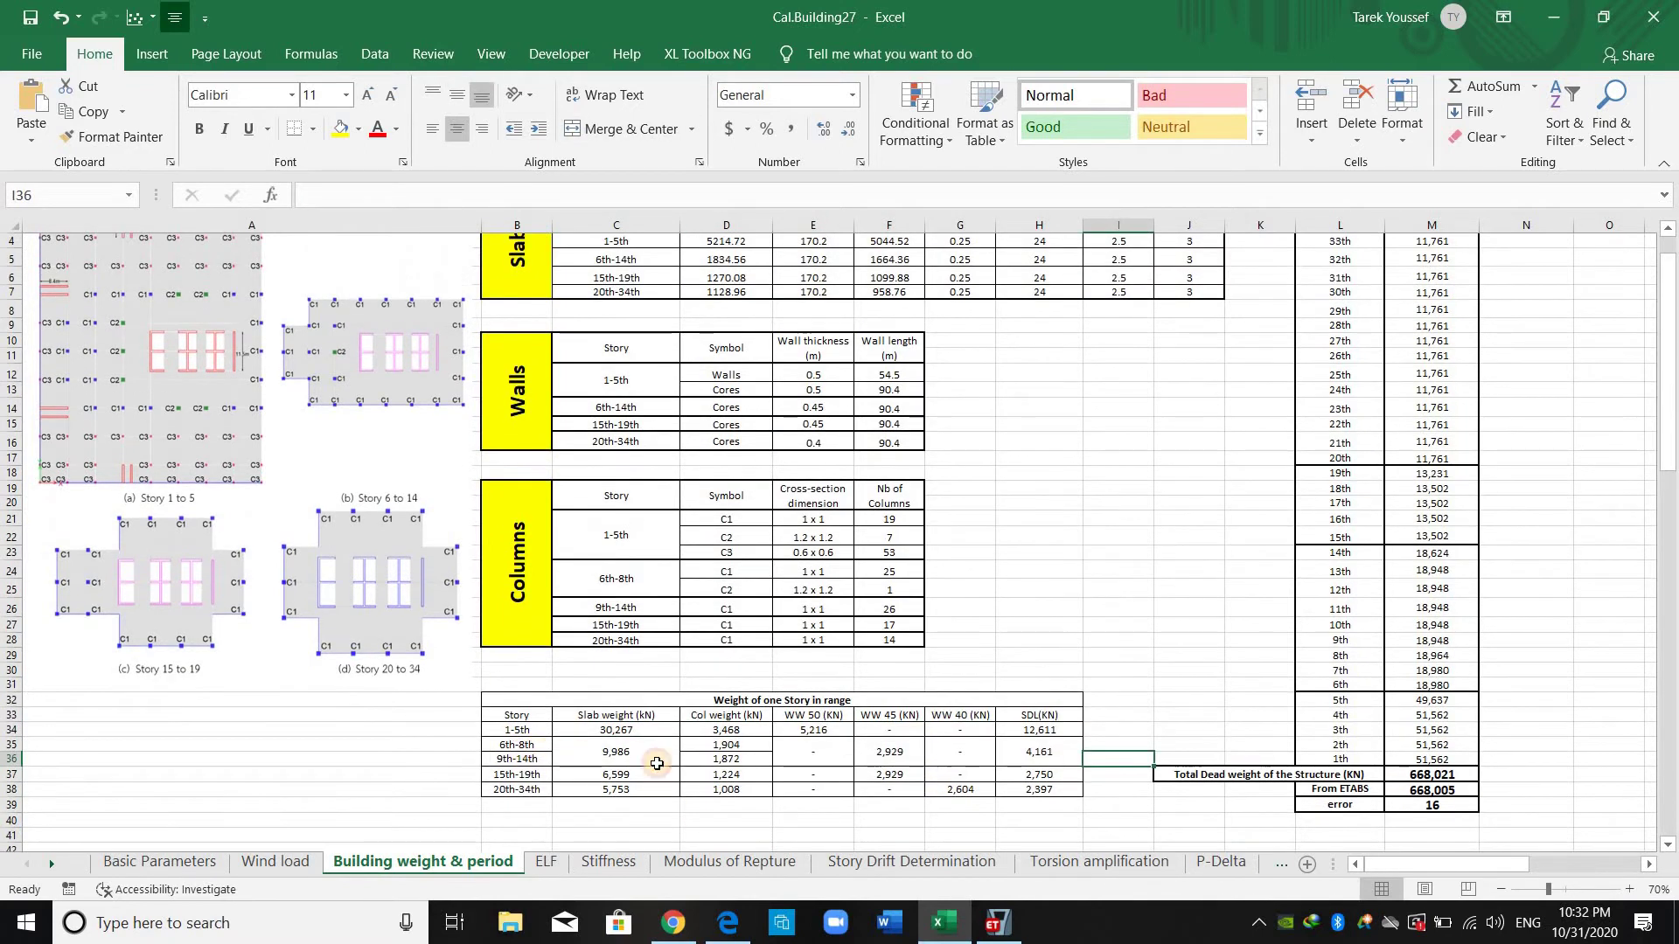
Compare the 6th-8th and 9th-14th story rows and their column weights, and view the dead weight per story table.
drag(516, 746, 721, 759)
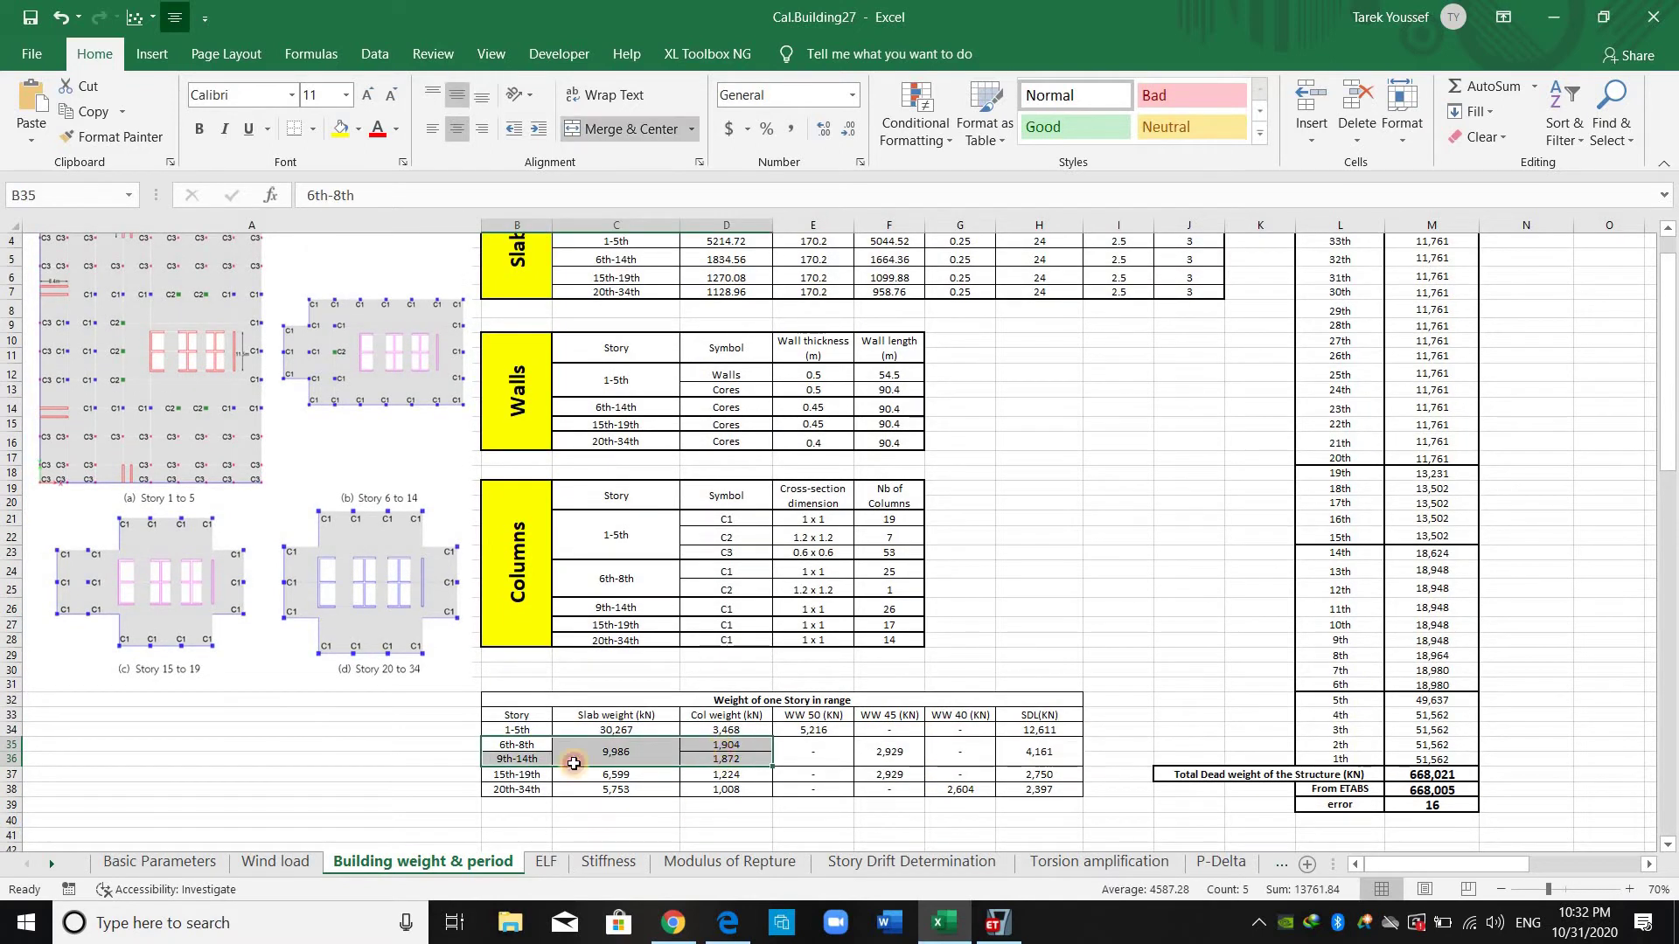
click(533, 748)
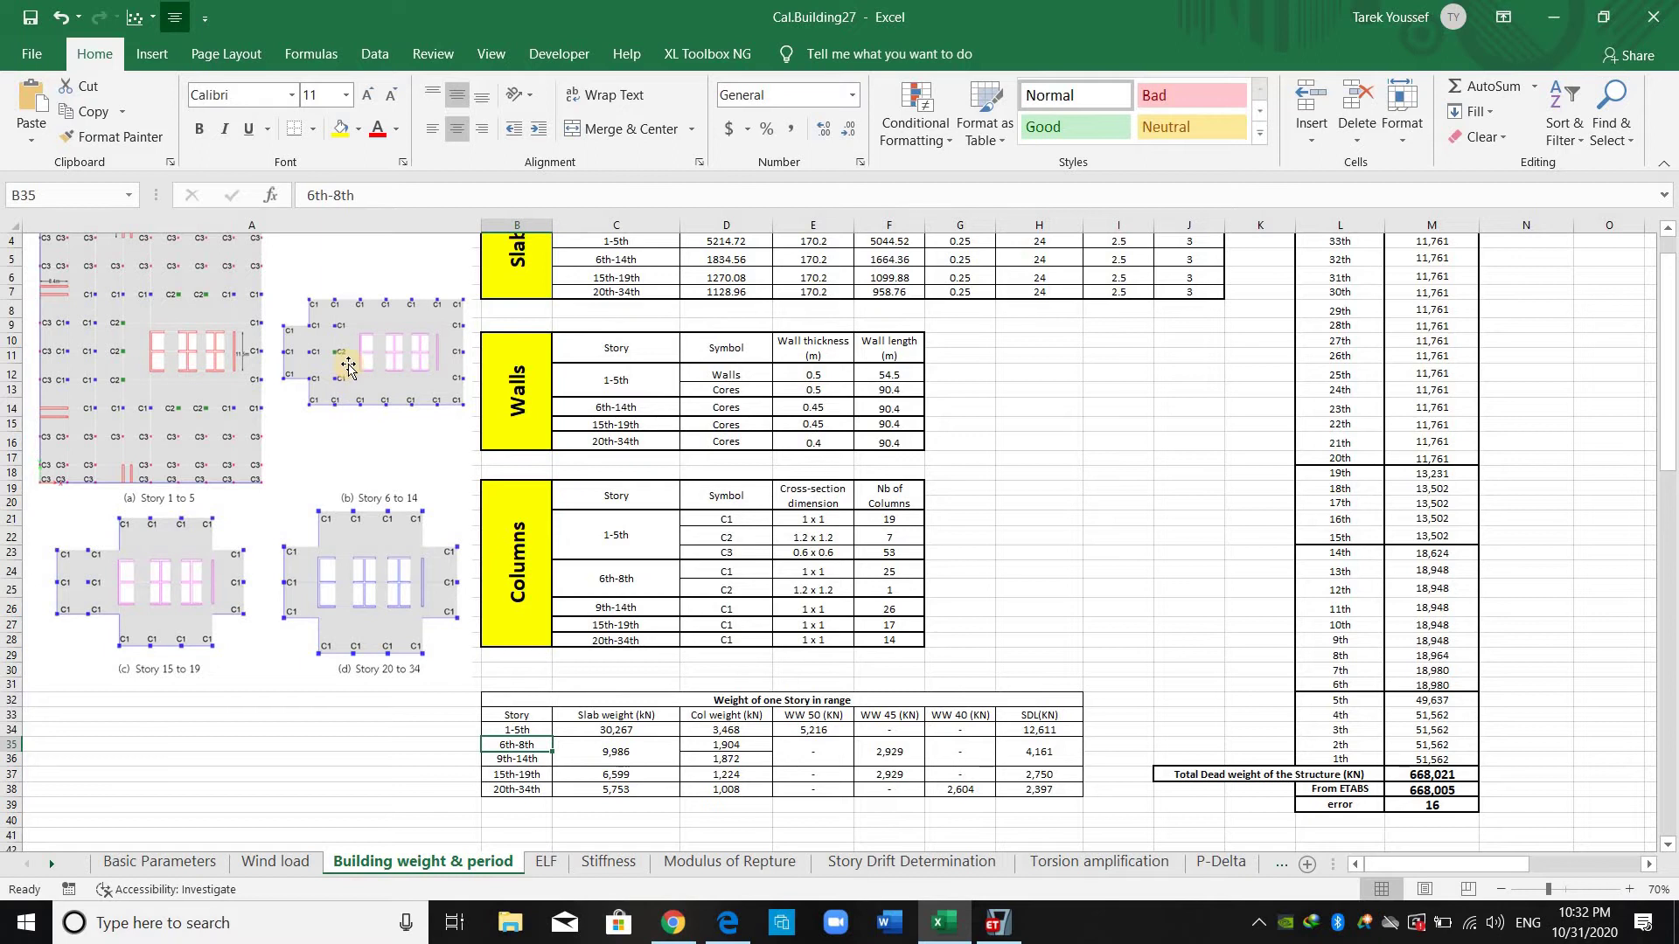
click(529, 757)
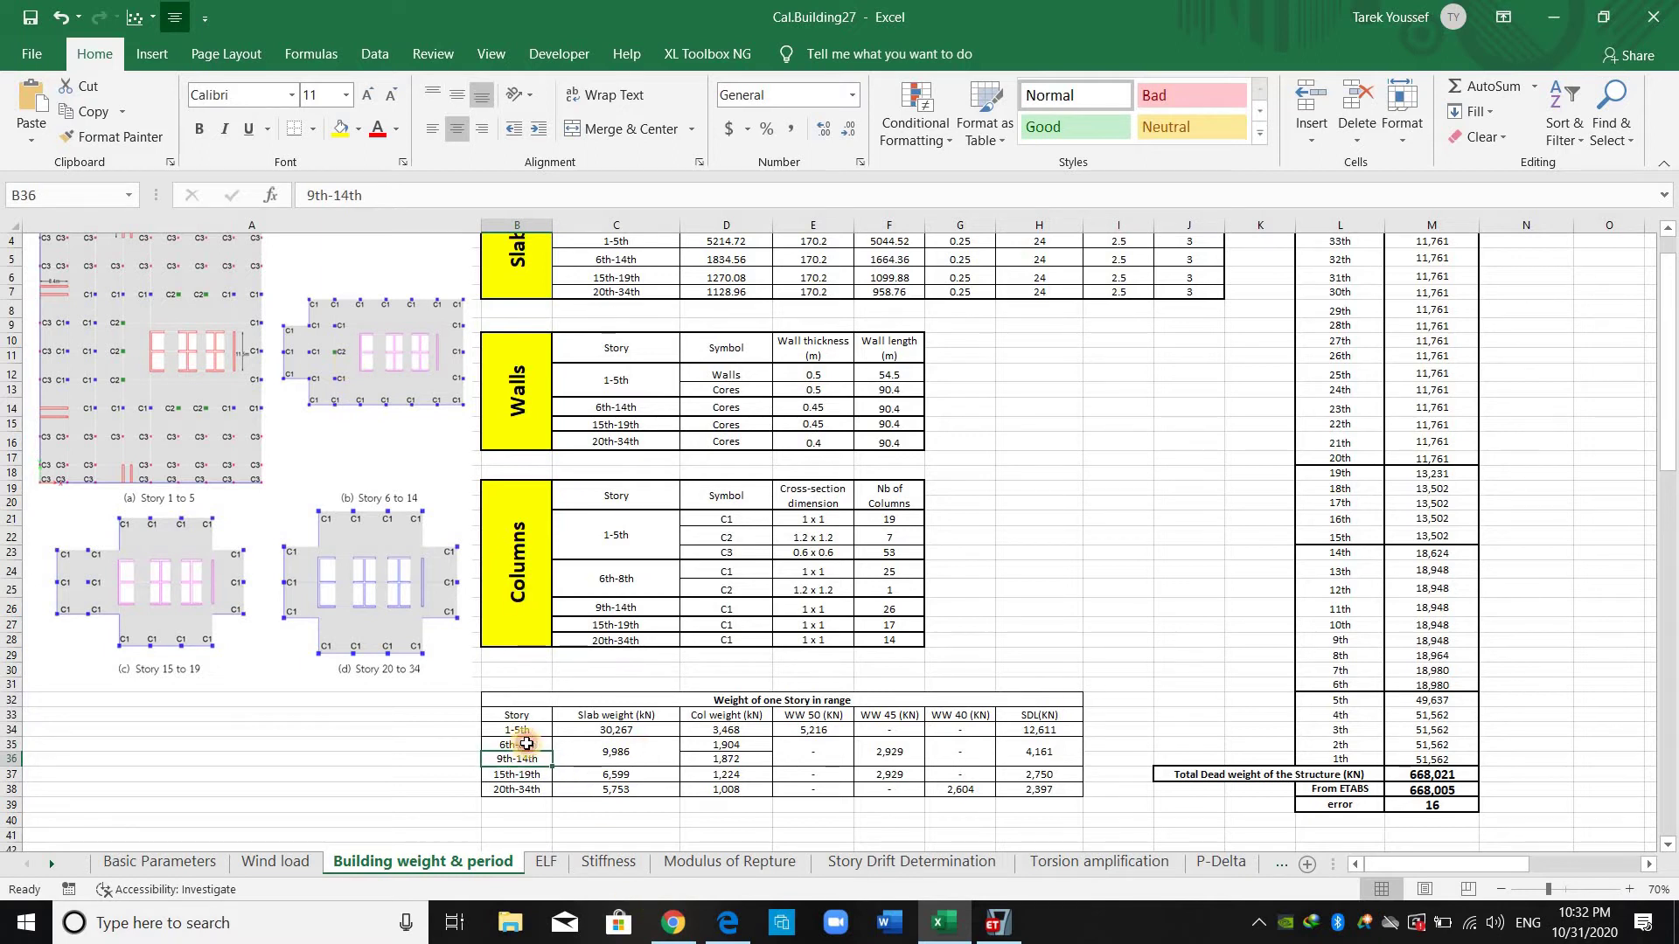
click(551, 746)
drag(537, 757, 733, 755)
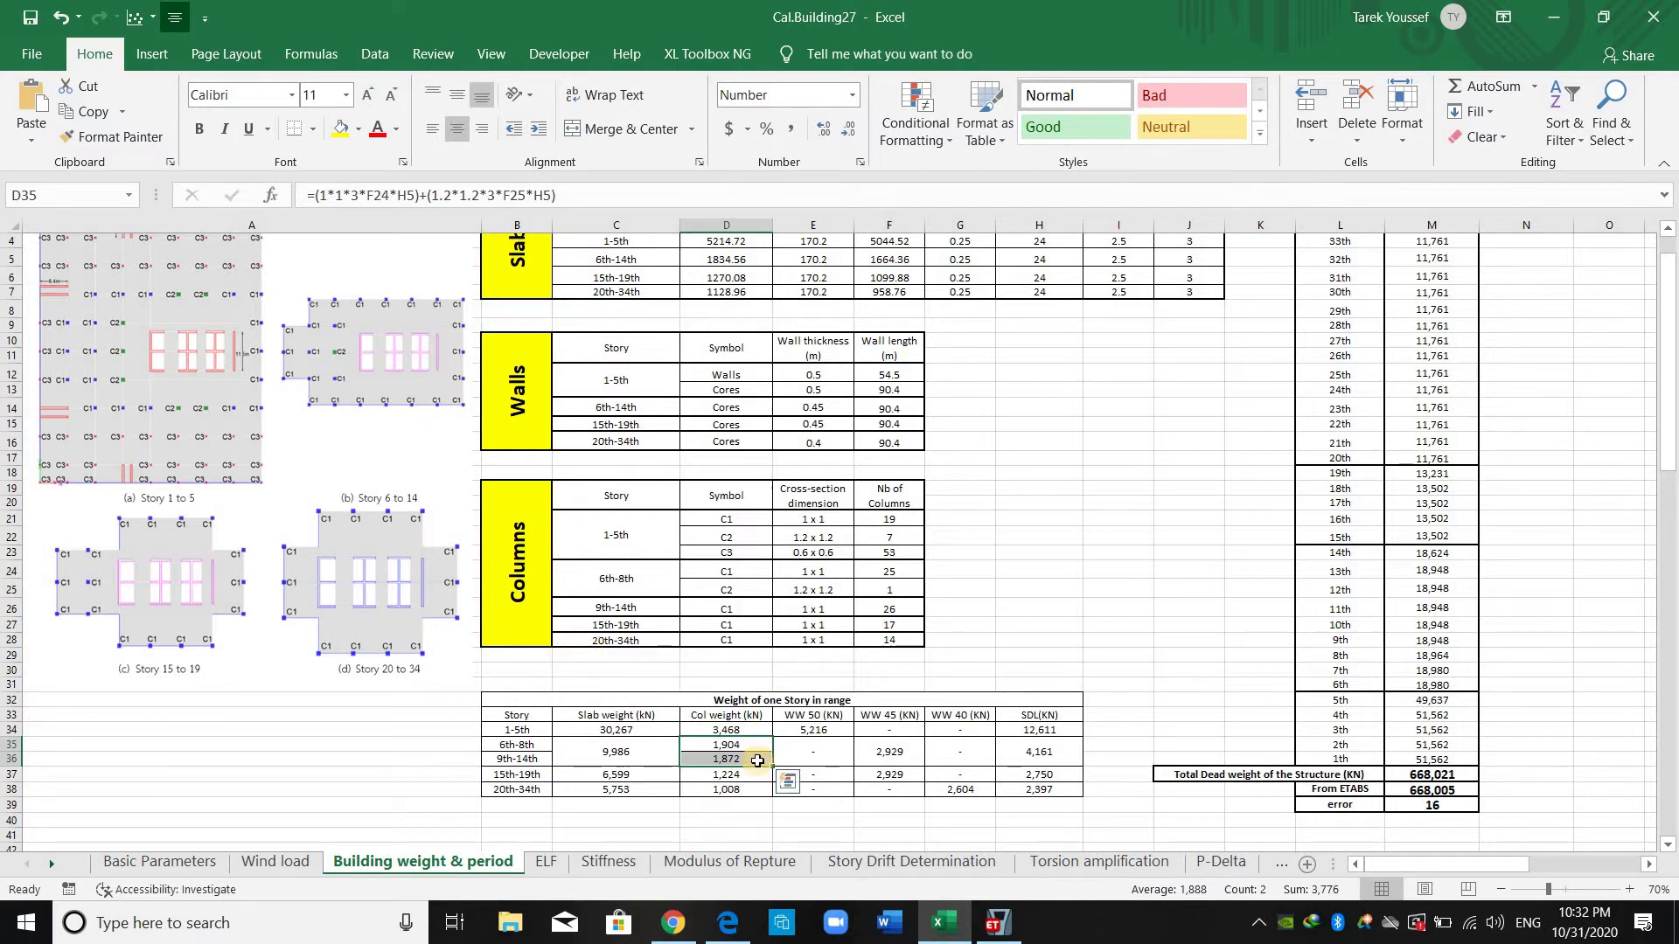
click(1119, 759)
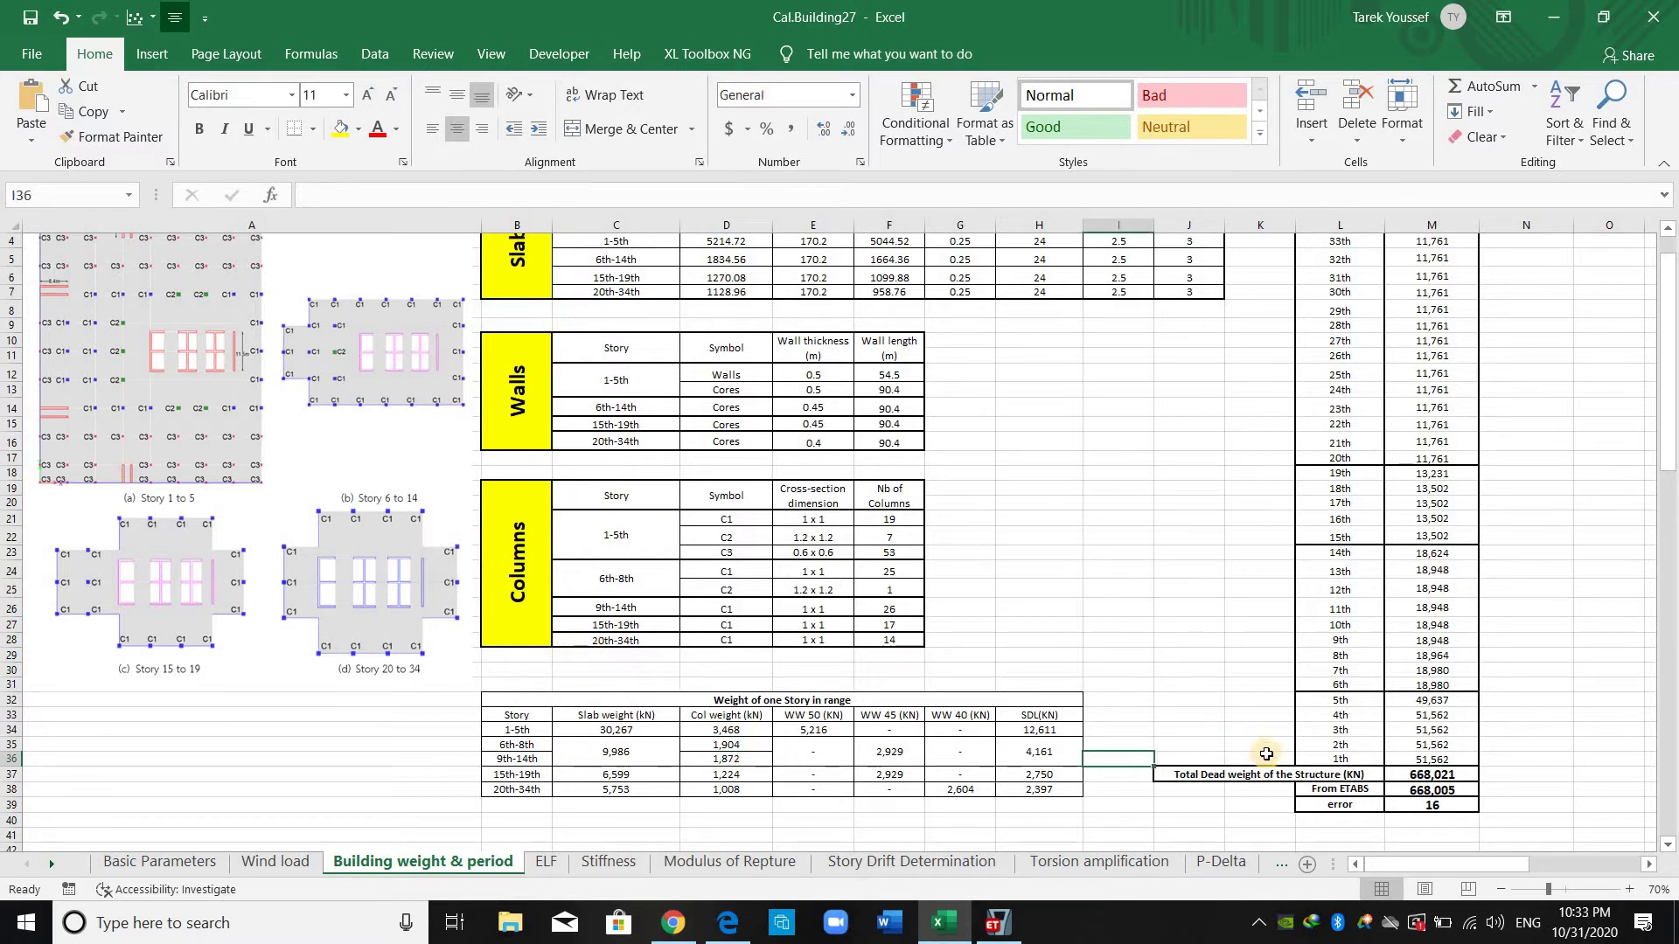
scroll(1430, 787, up, 1)
drag(1435, 865, 1285, 722)
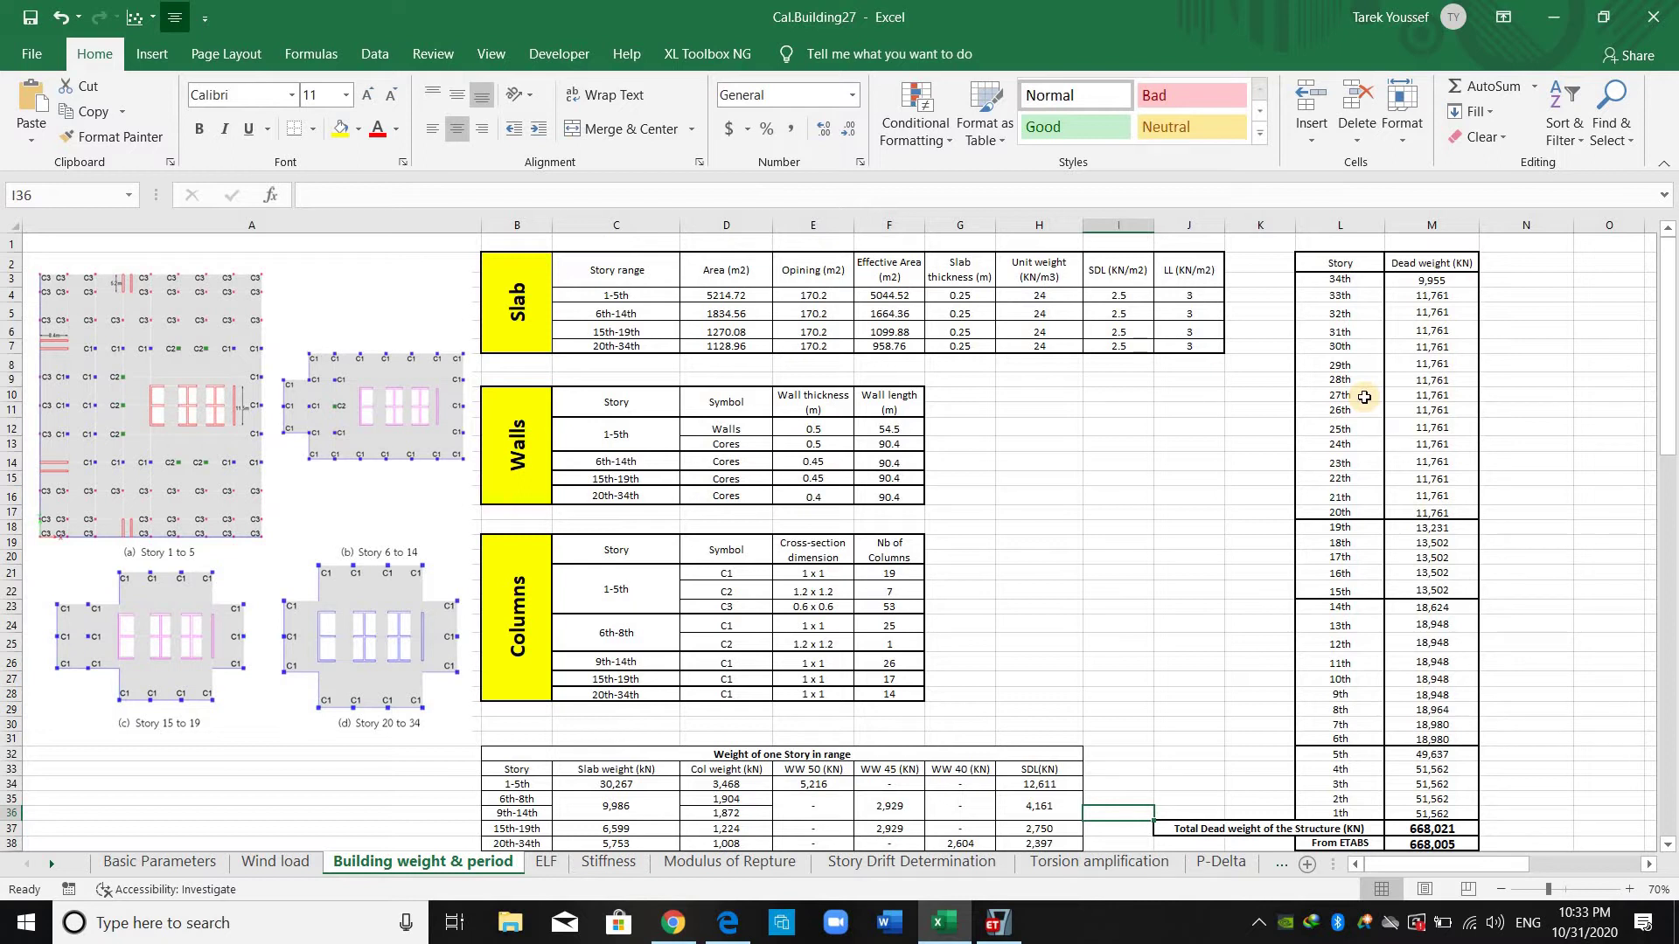
Open Paint with a blank canvas and maximize its window.
click(304, 924)
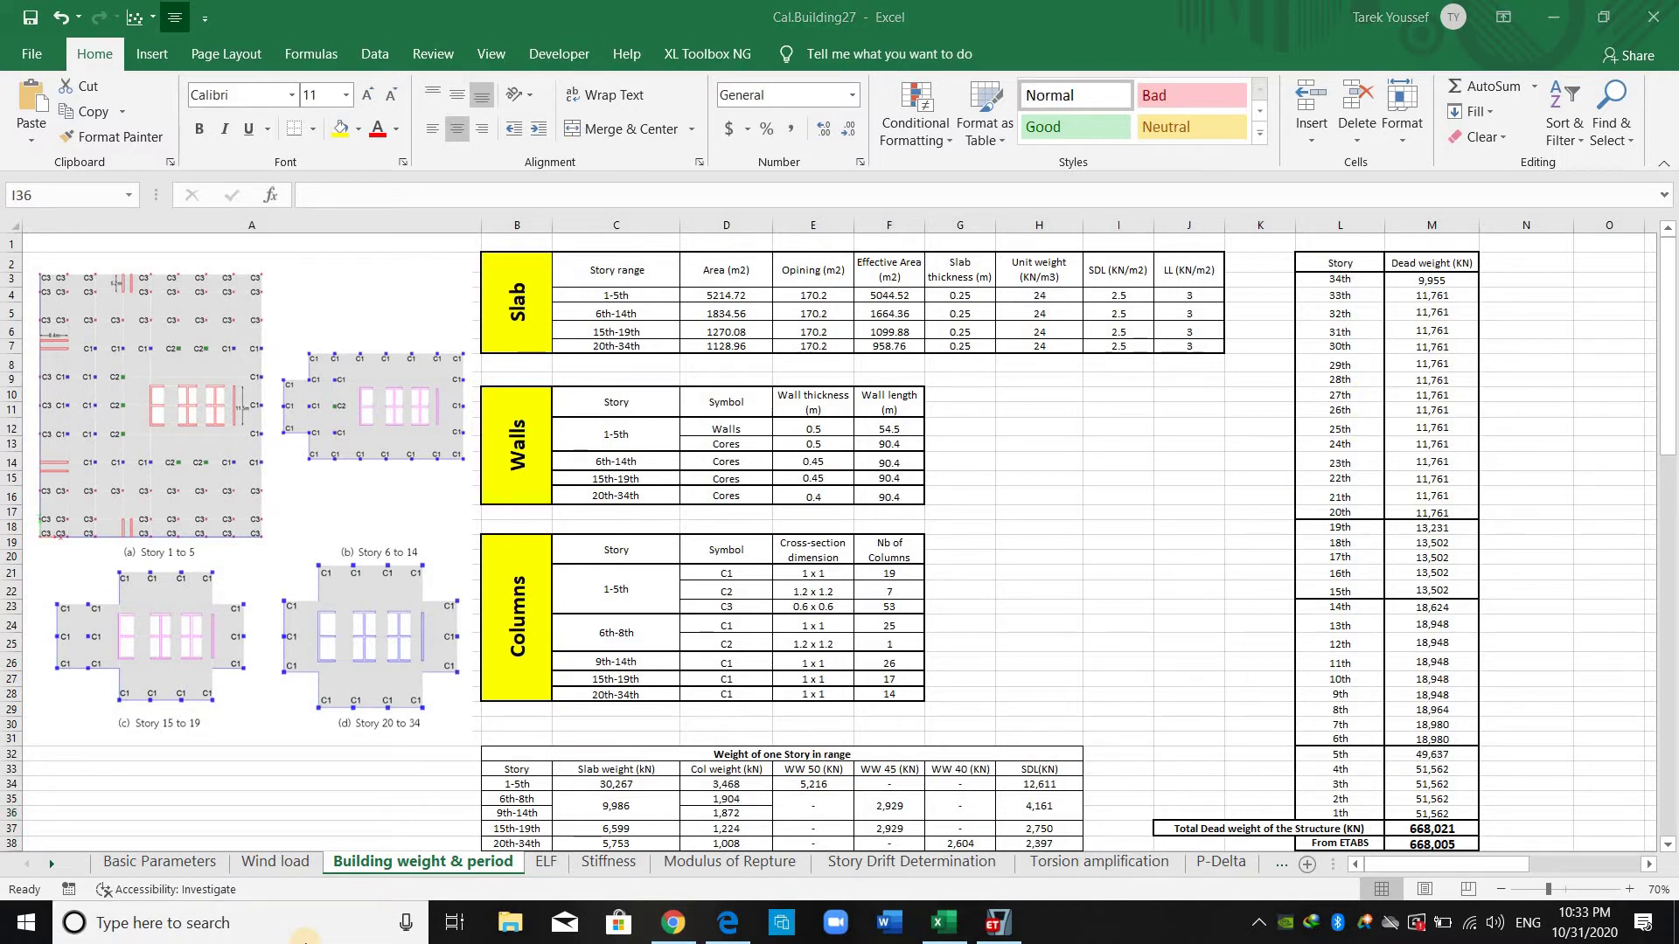
text(paint)
key(Return)
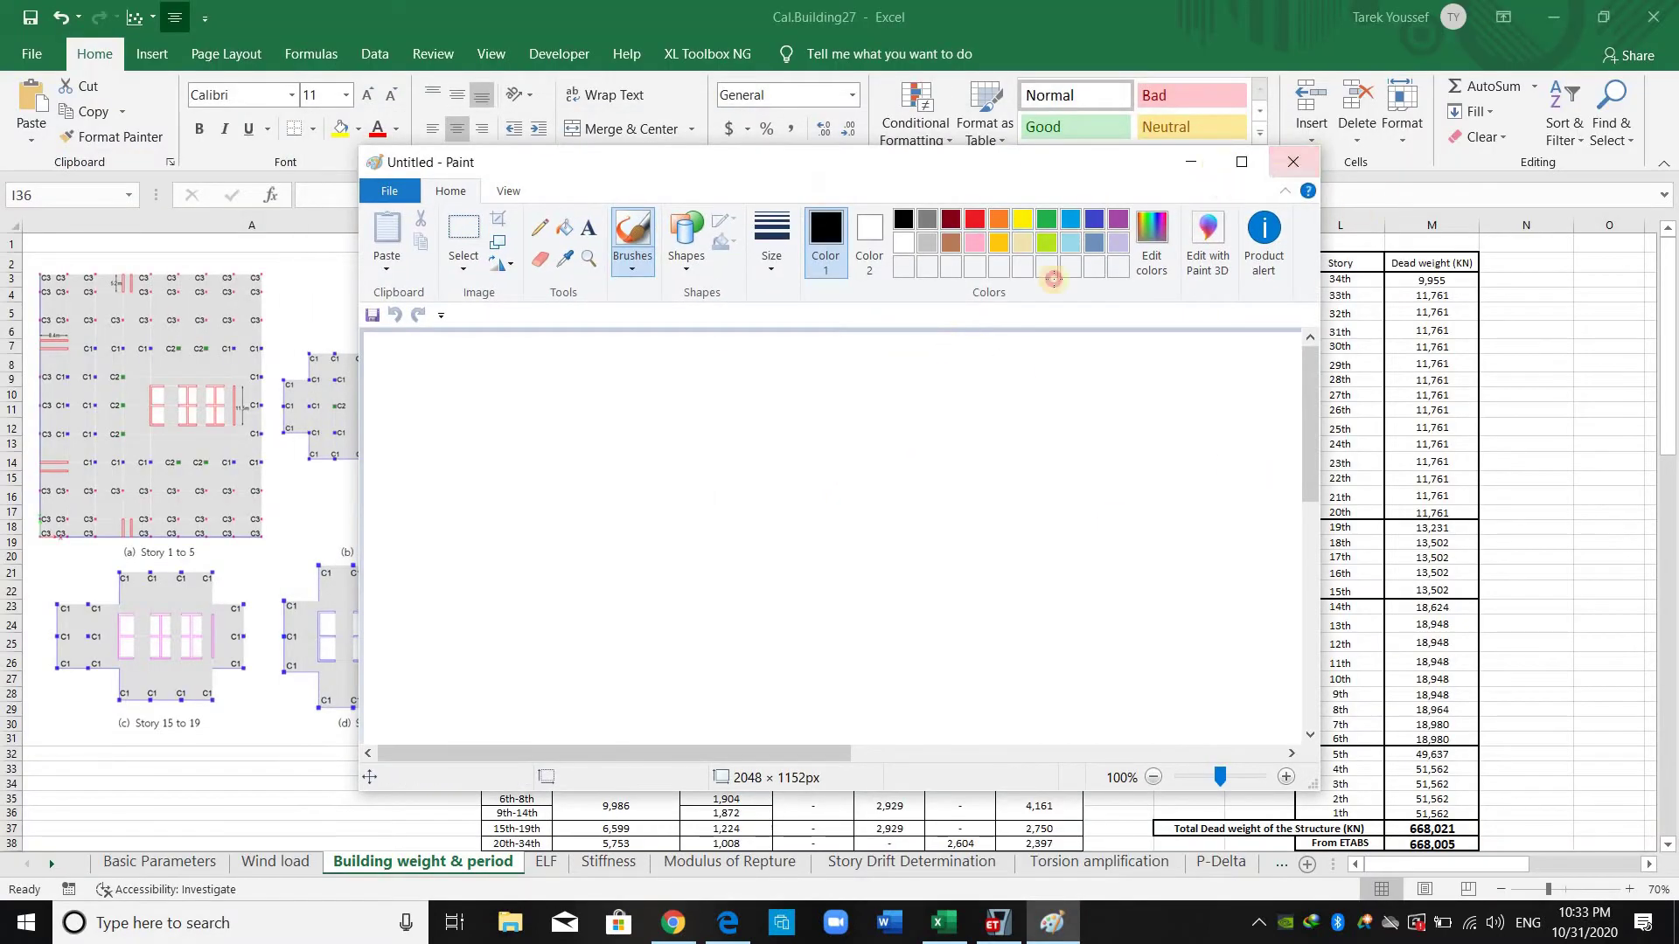
double_click(425, 171)
Draw two stacked black rectangles, about 154 × 120 px and 158 × 112 px, as the upper stories of a building frame.
click(455, 69)
mouse_move(351, 273)
mouse_down()
mouse_move(472, 352)
mouse_move(478, 375)
mouse_up()
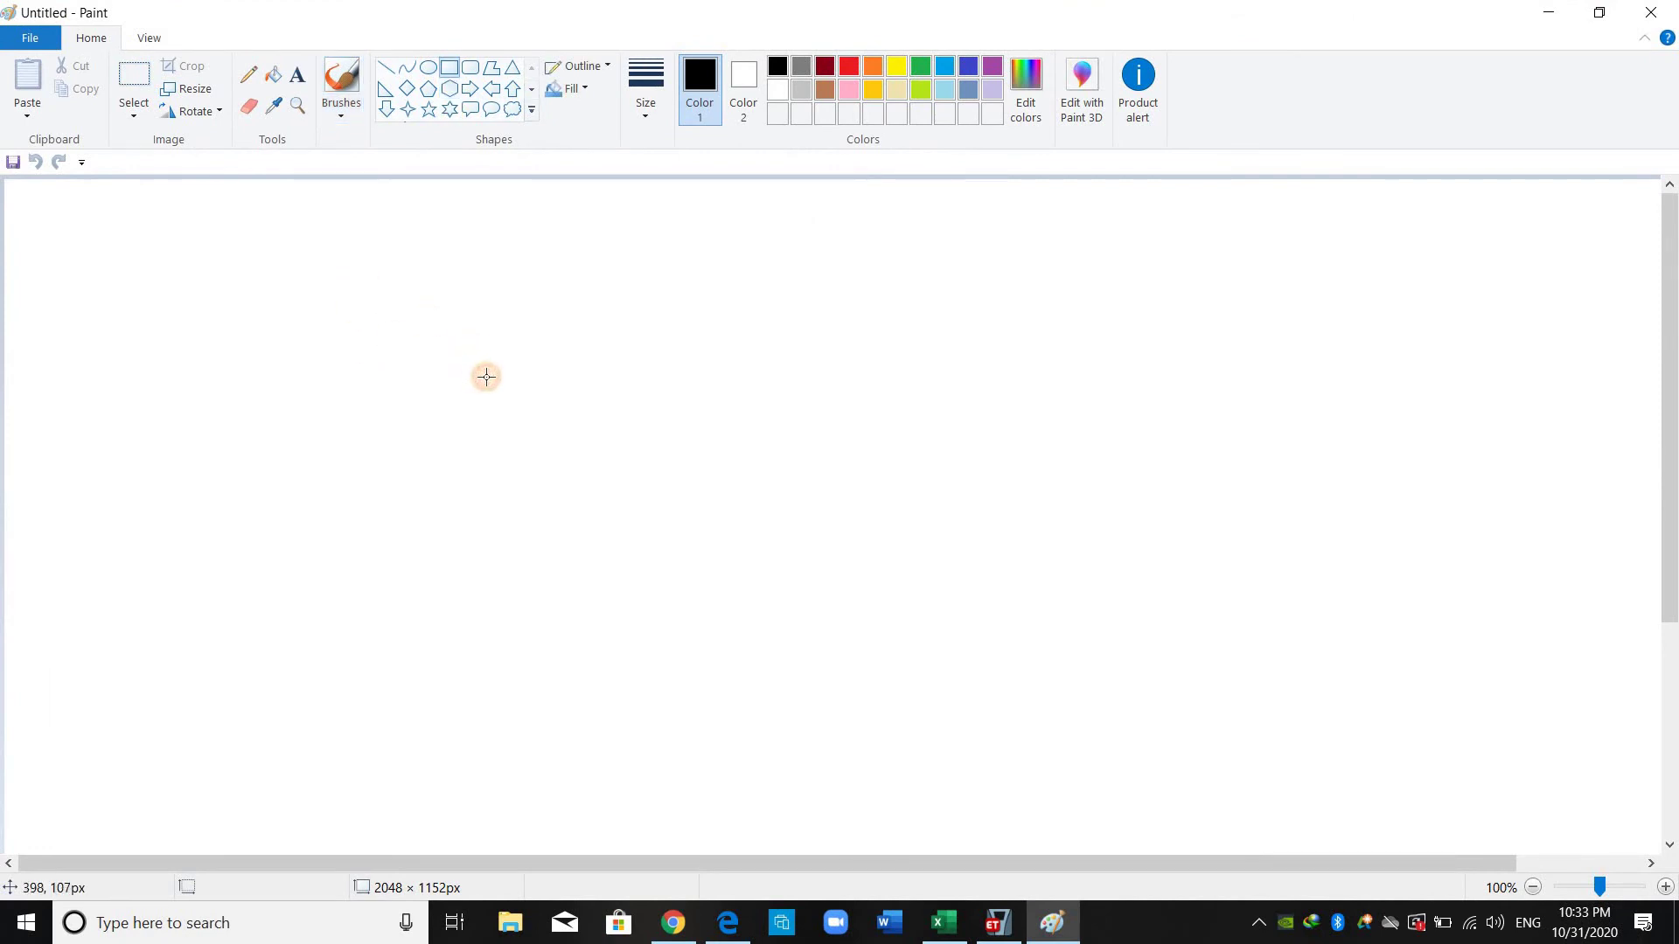
click(350, 379)
drag(351, 378, 488, 476)
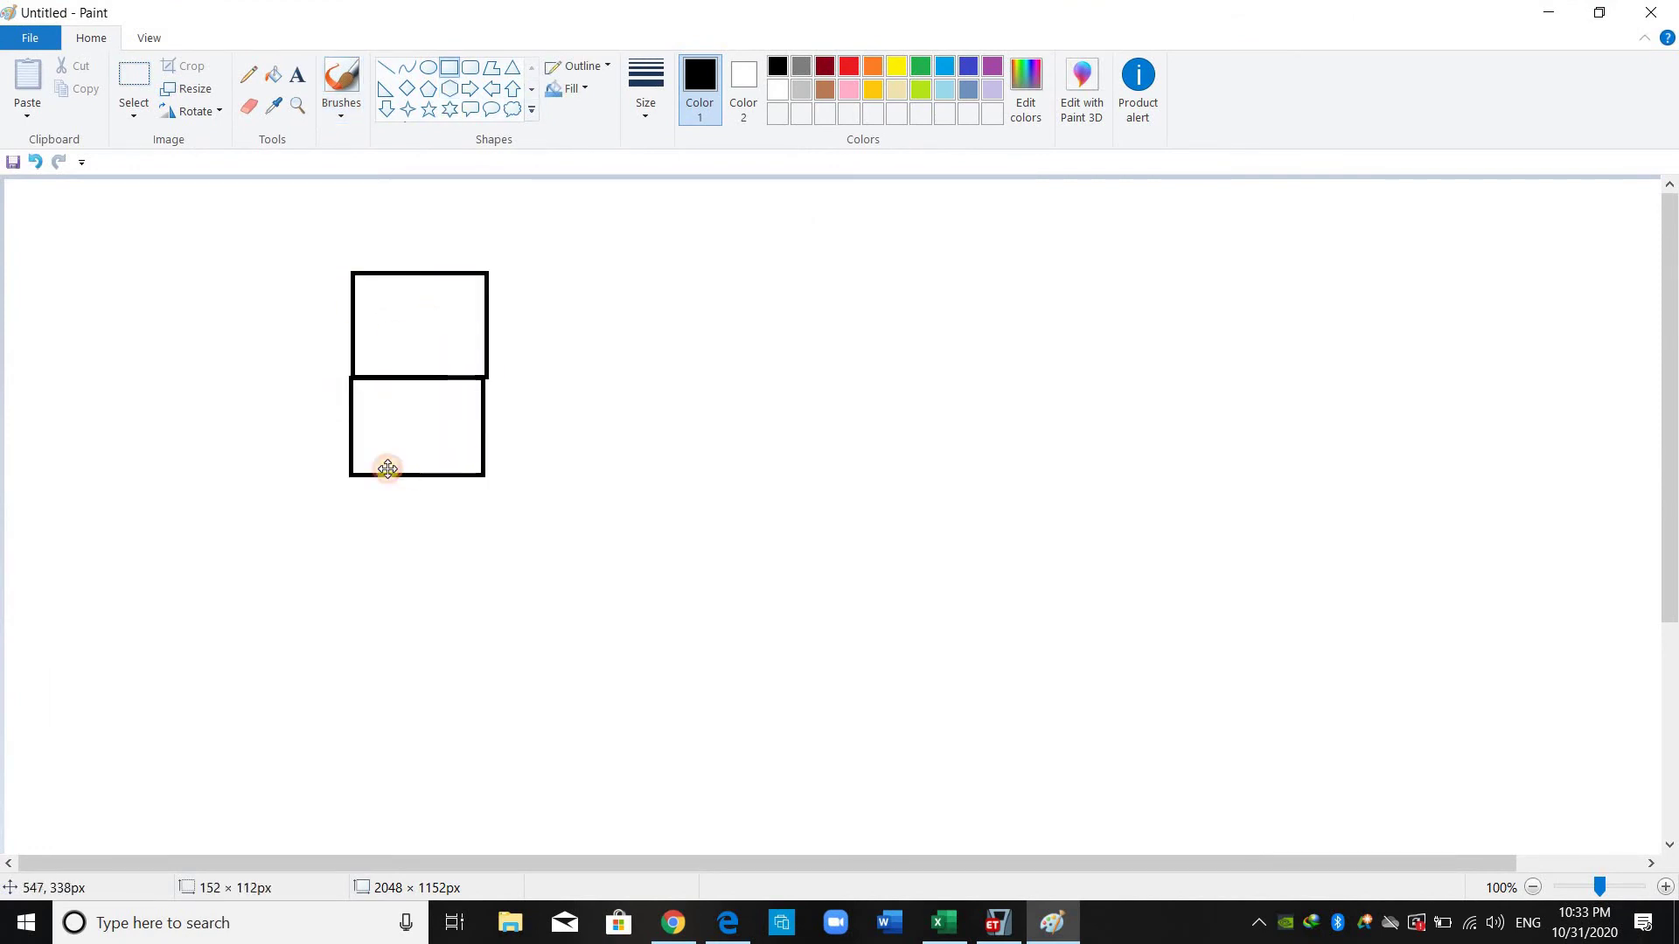
Draw two vertical lines down from the lower rectangle's bottom corners as the ground-story columns.
click(386, 70)
click(353, 474)
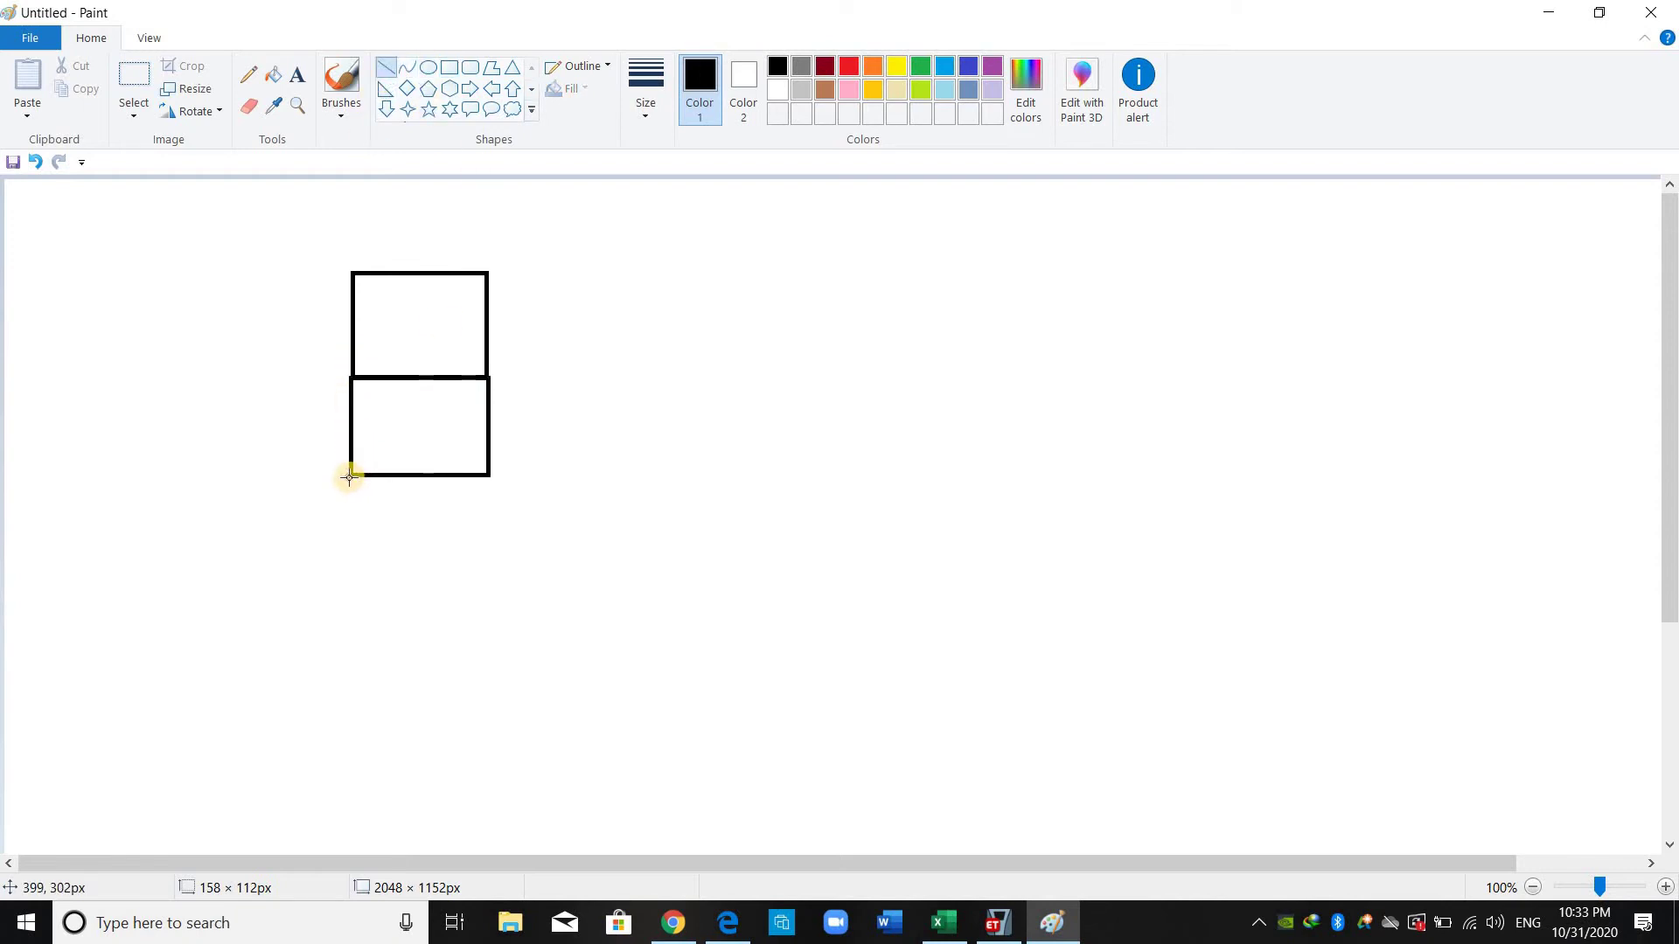
drag(350, 477, 349, 576)
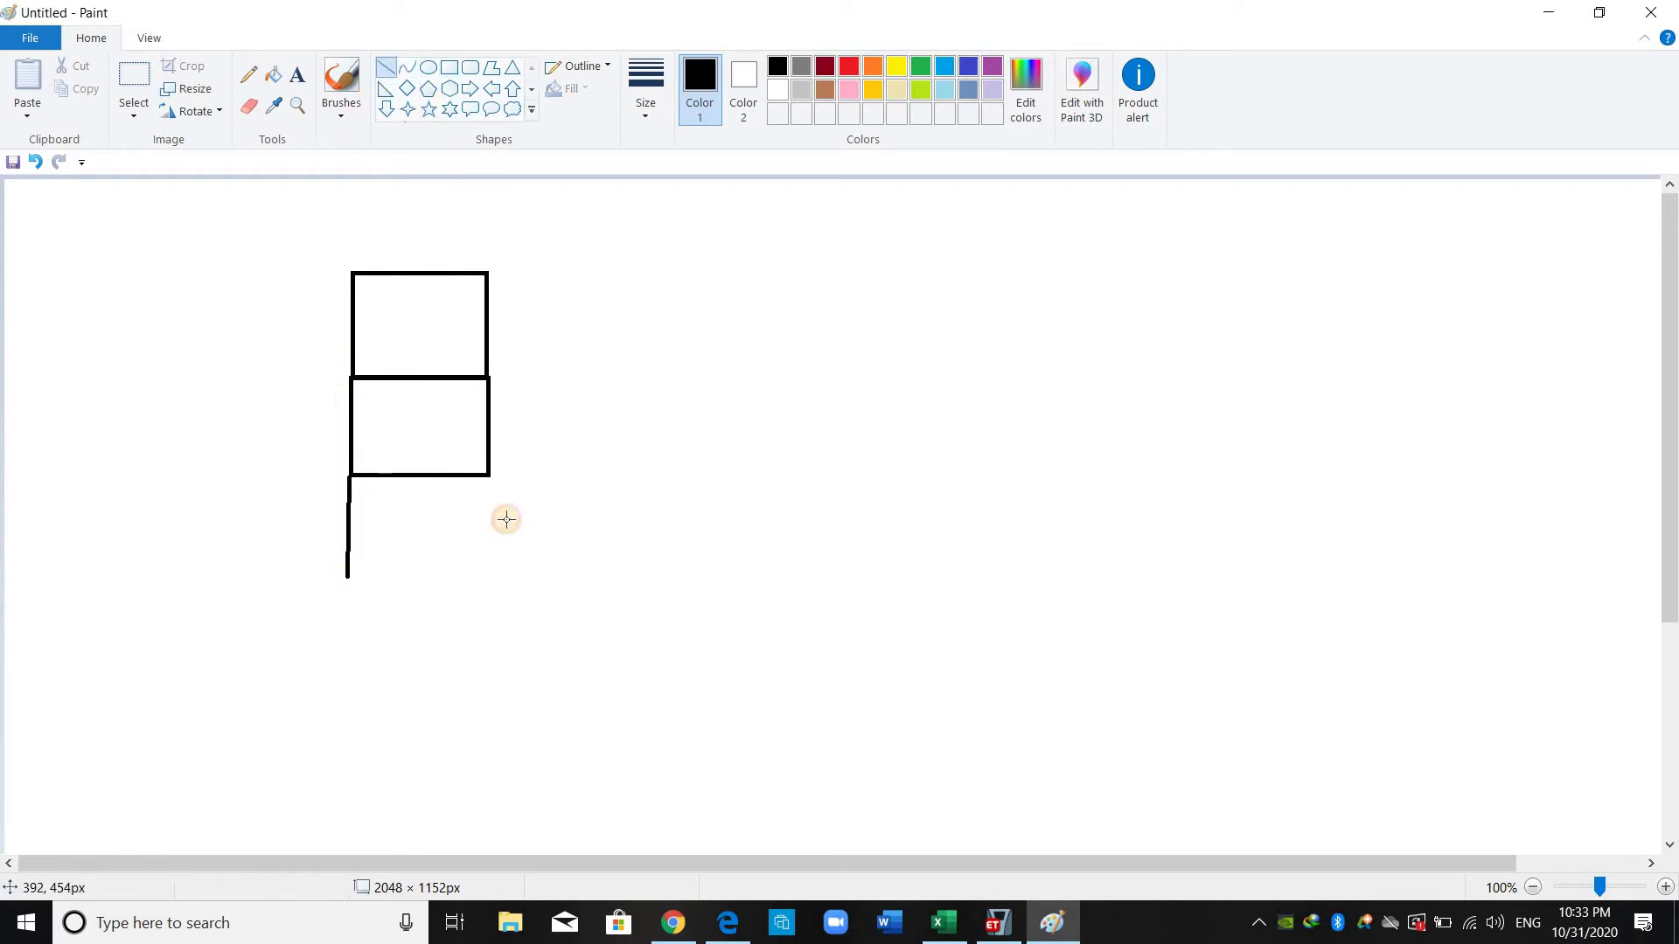
drag(487, 478, 487, 577)
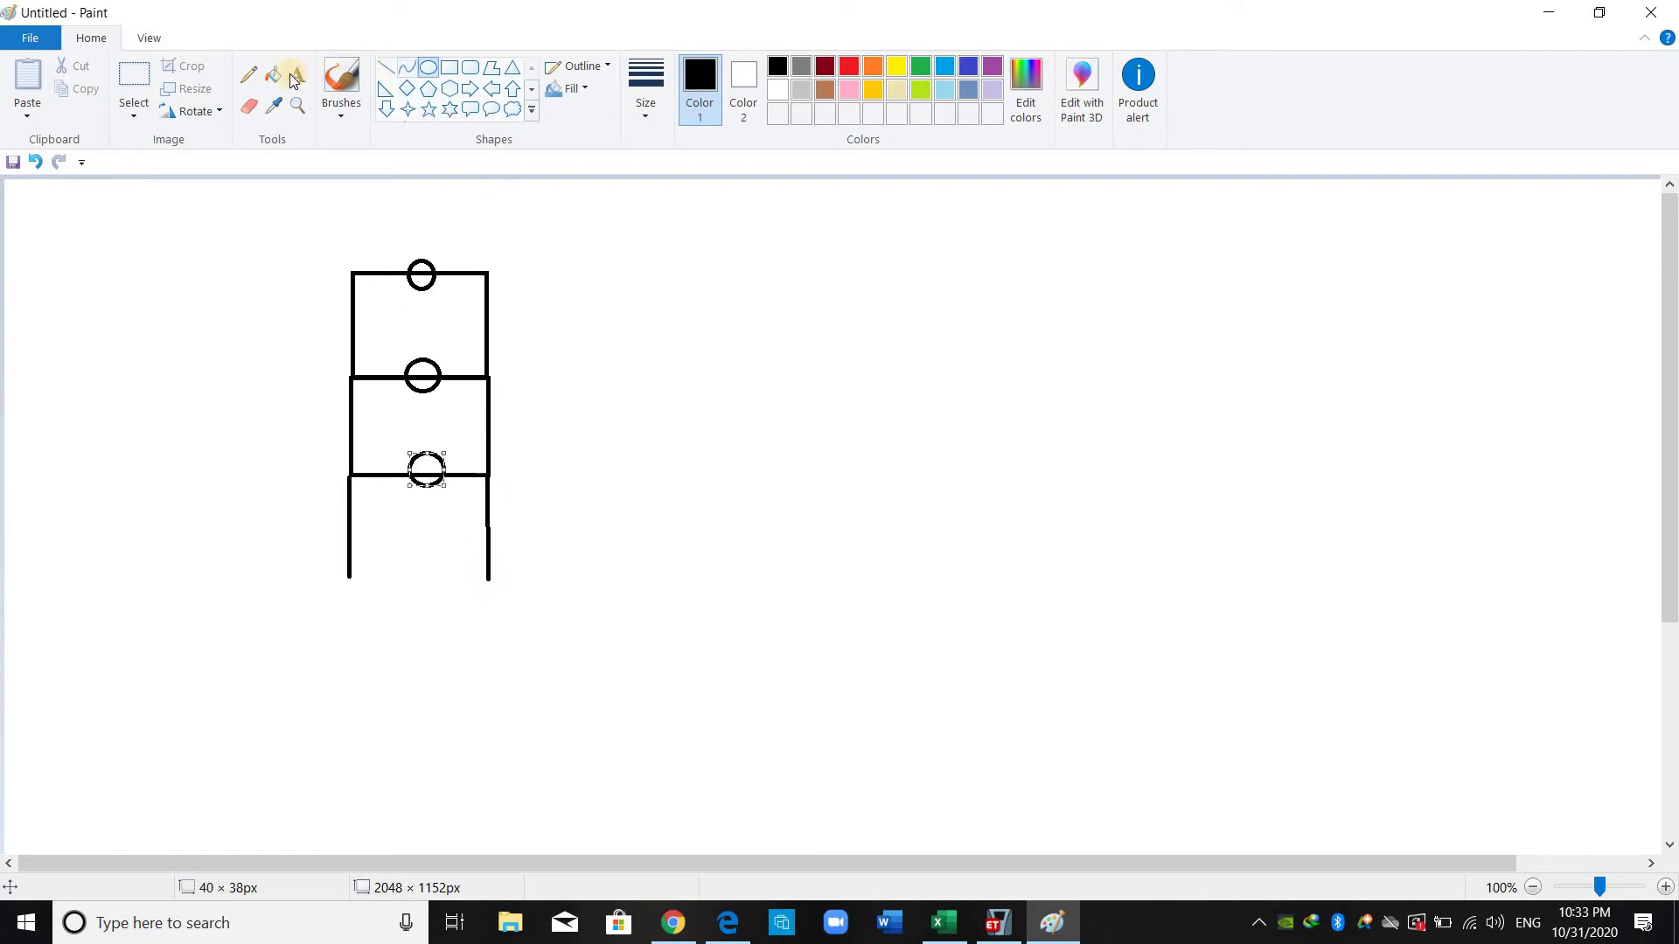
Mark each of the three floor lines with a small circle at mid-span and fill the circles black.
click(273, 75)
click(429, 284)
click(422, 371)
click(423, 385)
click(444, 479)
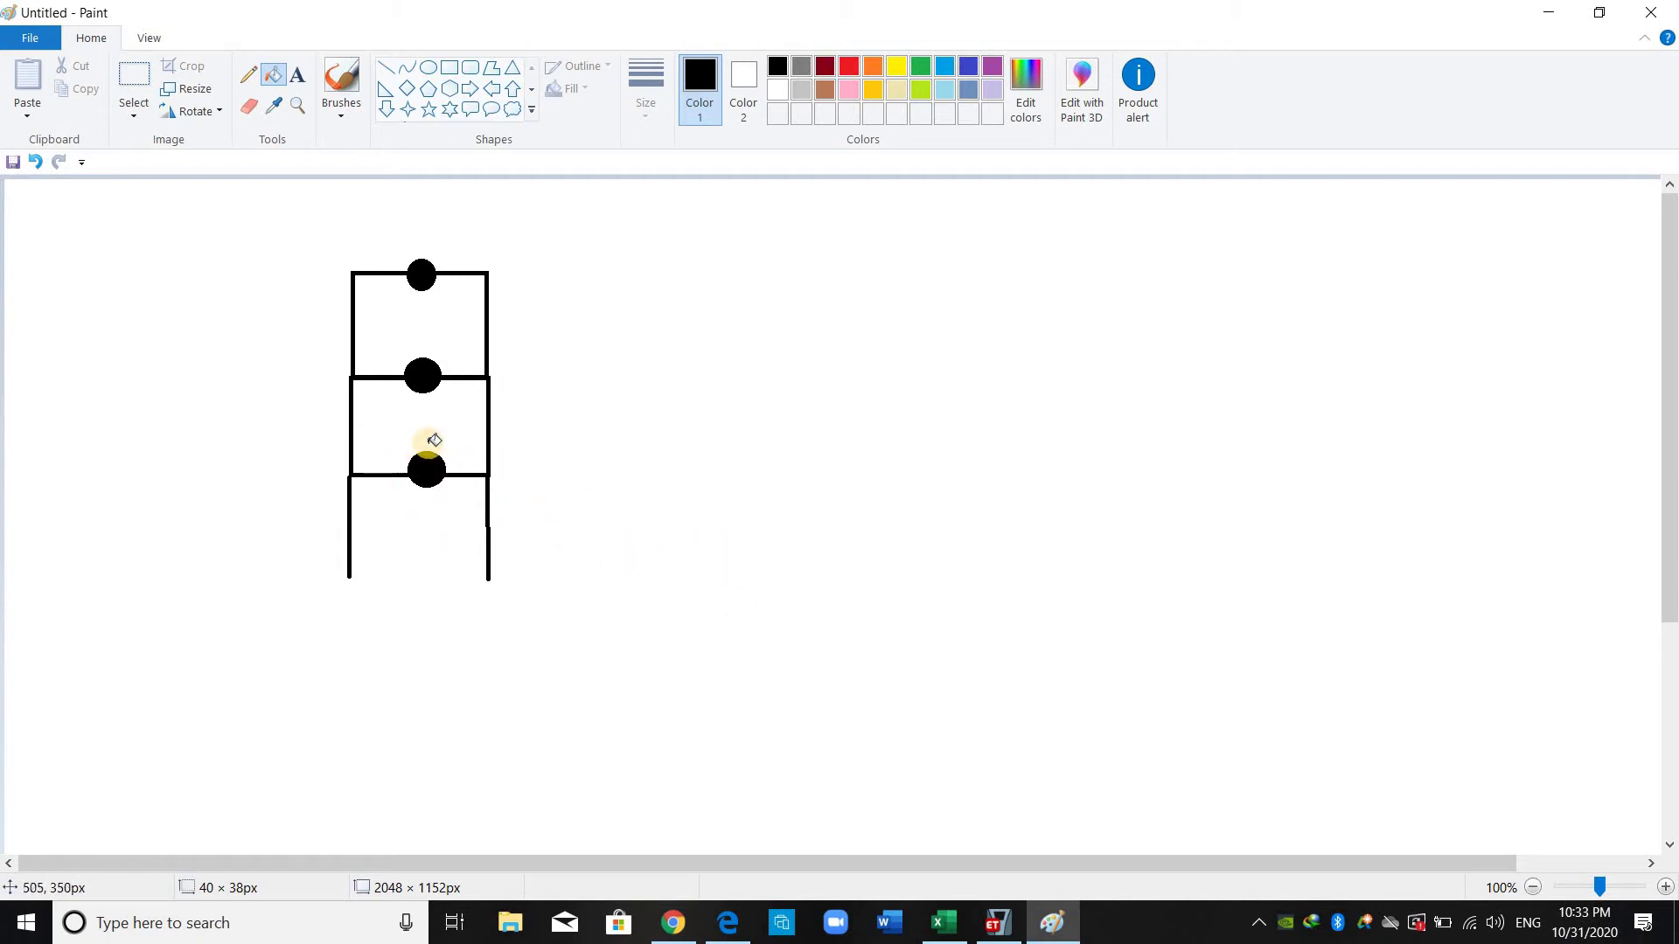
Draw thin red horizontal lines across the three stories near mid-height, with a short vertical red line beside the top story.
click(649, 124)
click(848, 66)
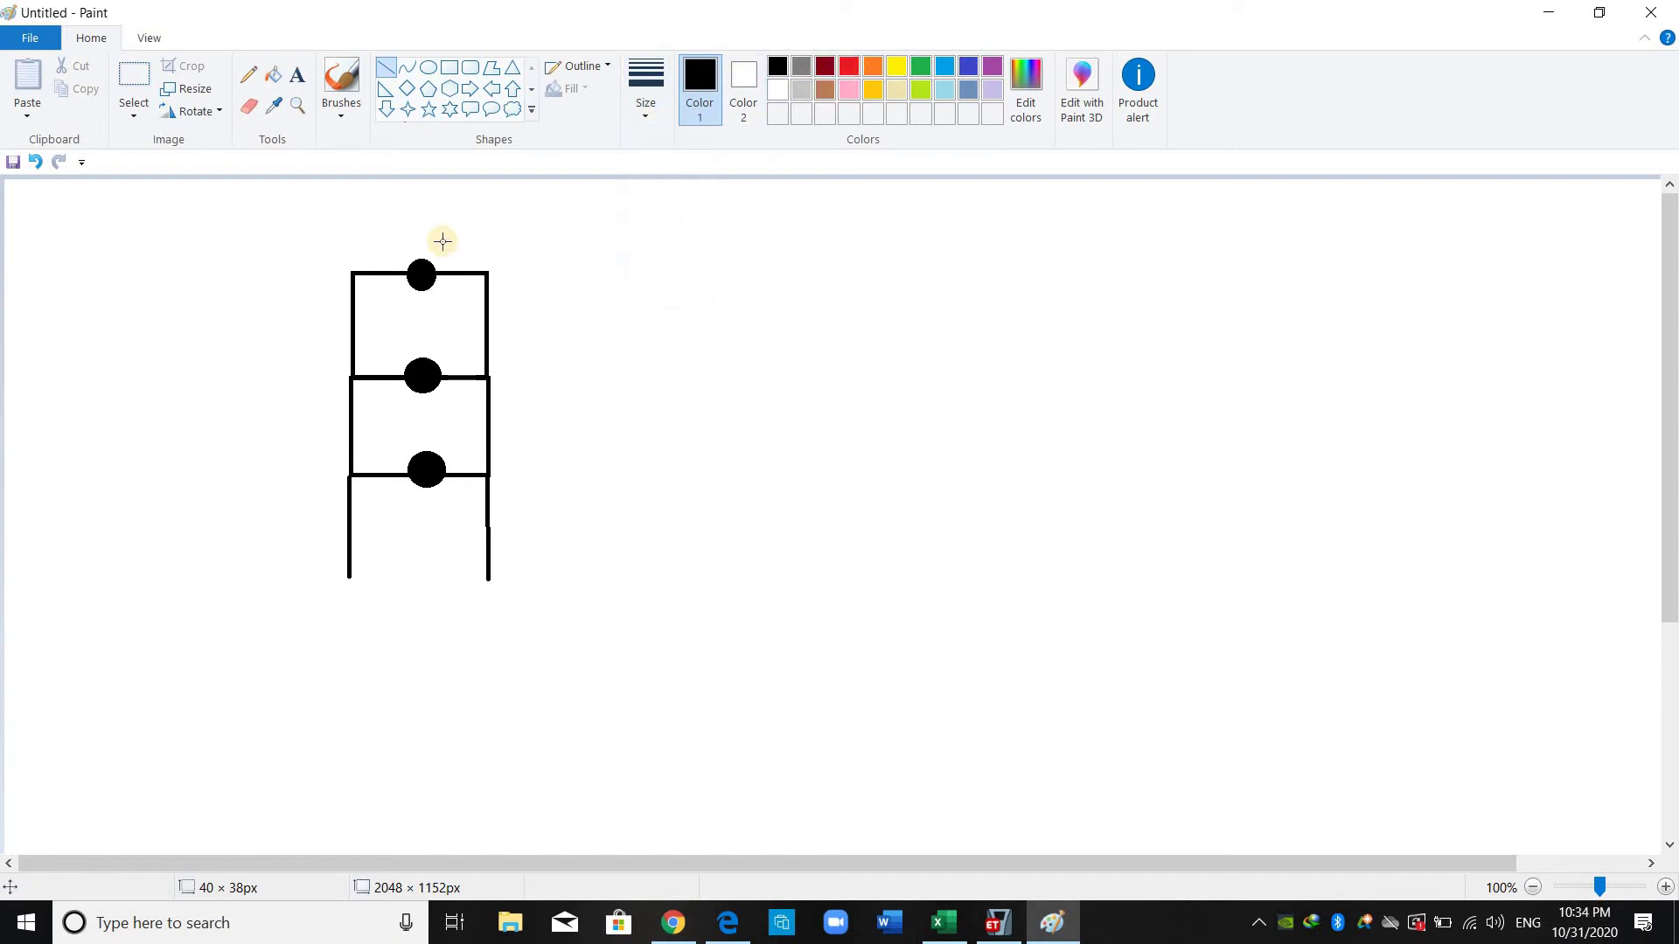
drag(271, 317, 635, 317)
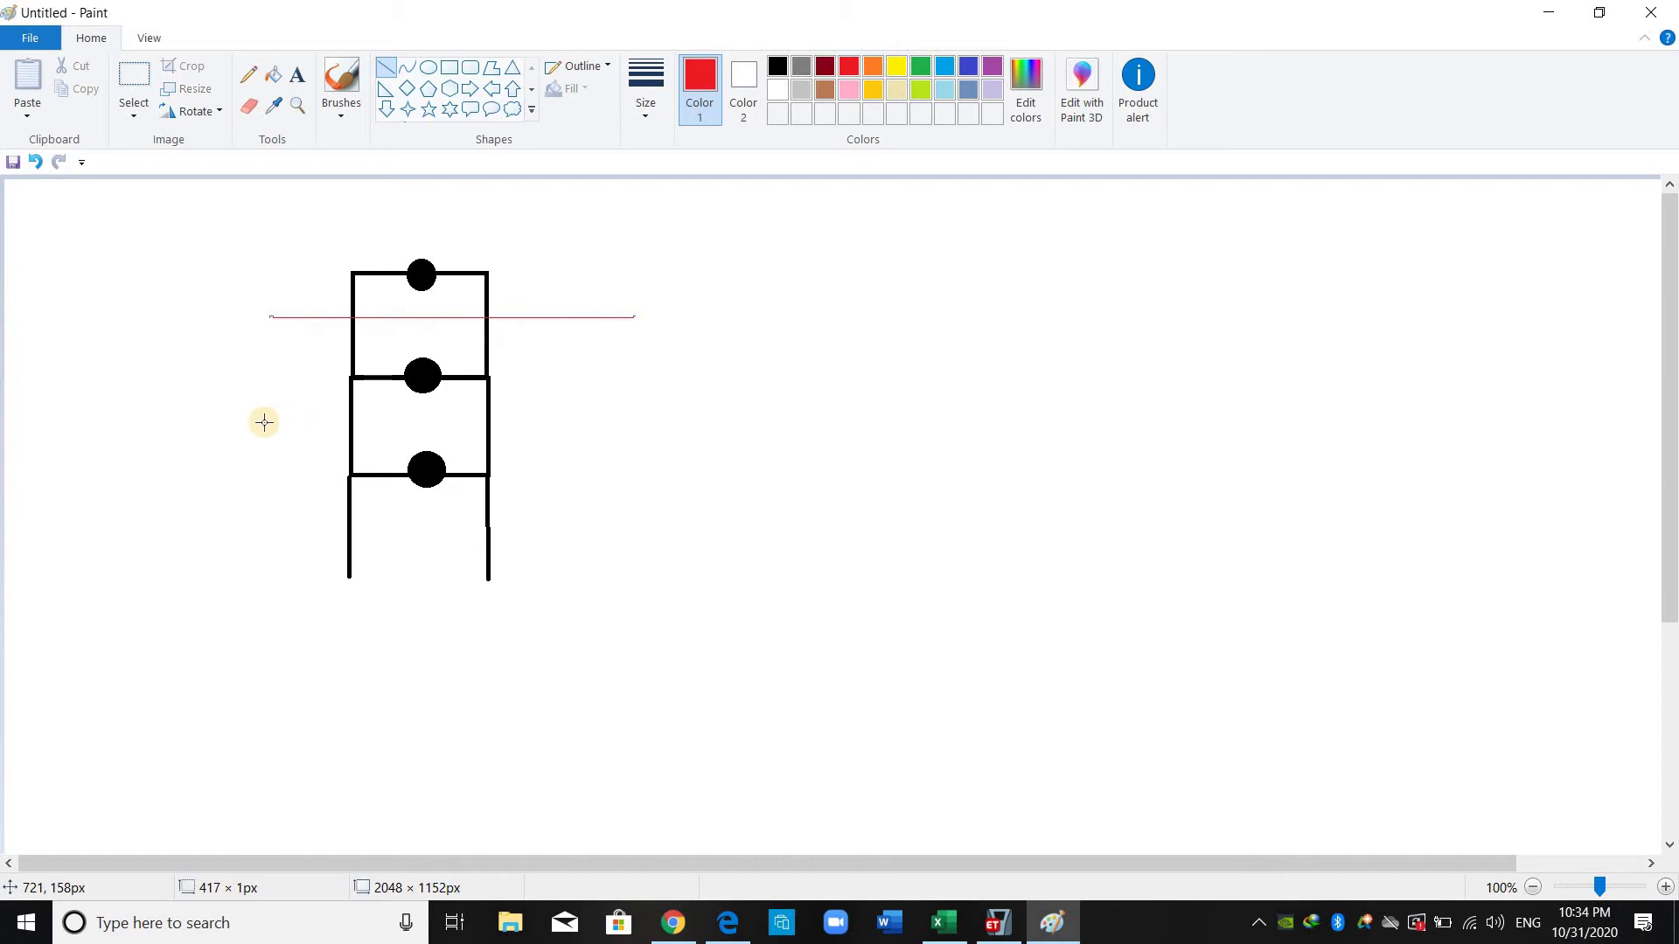
drag(257, 422, 688, 421)
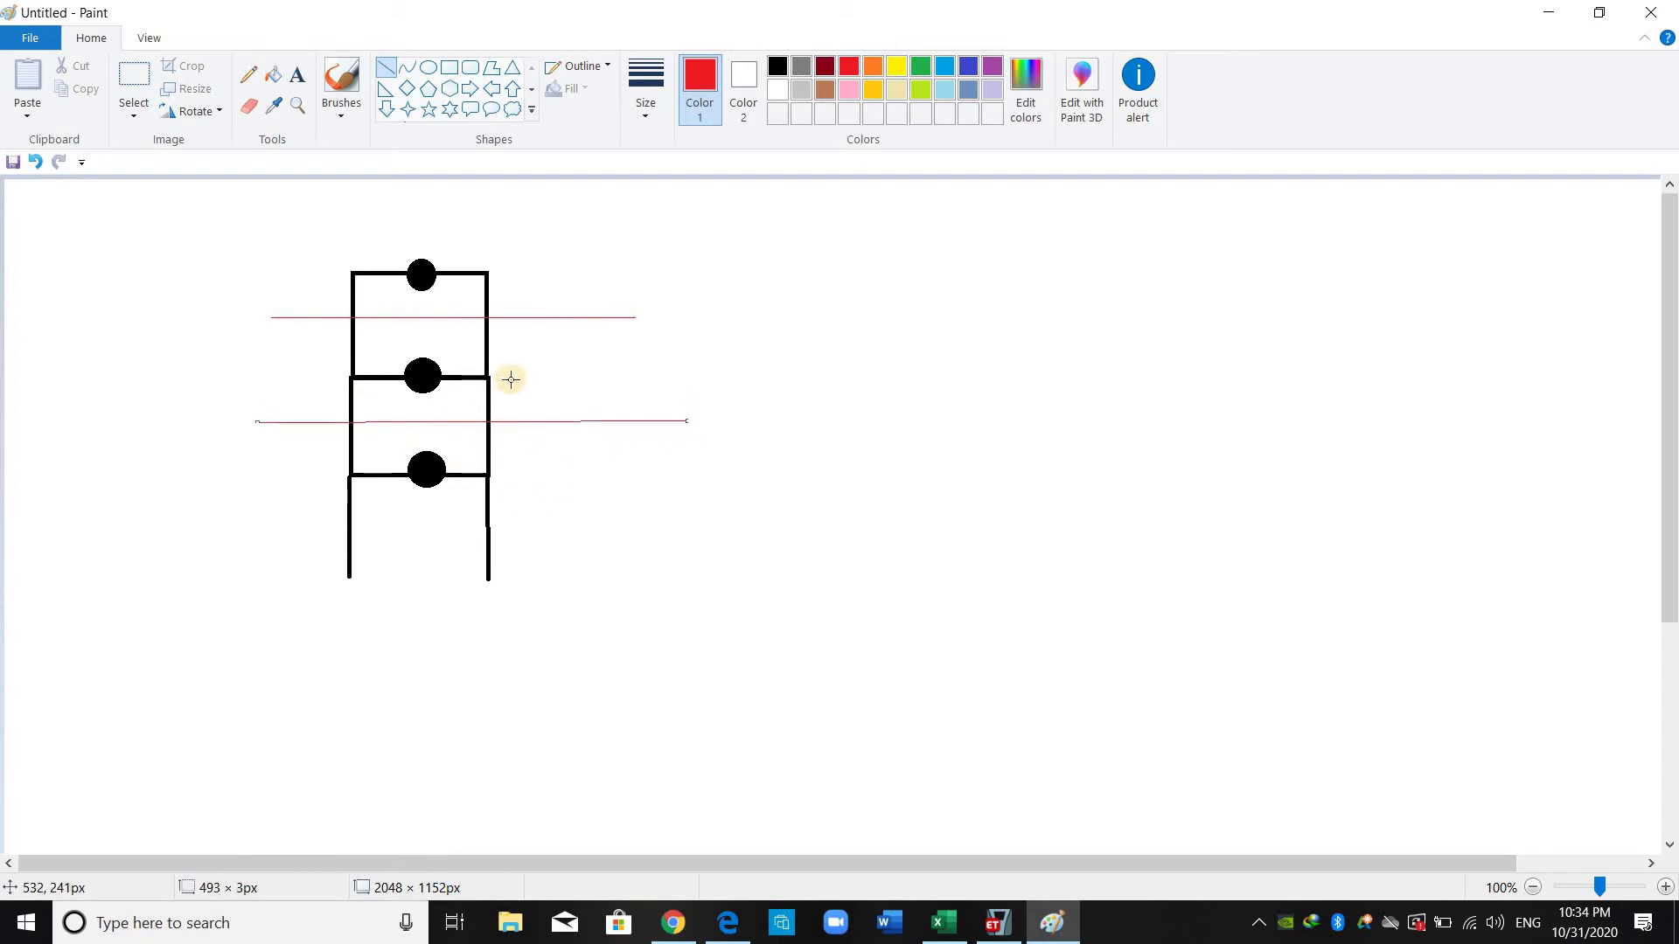
drag(303, 314, 299, 248)
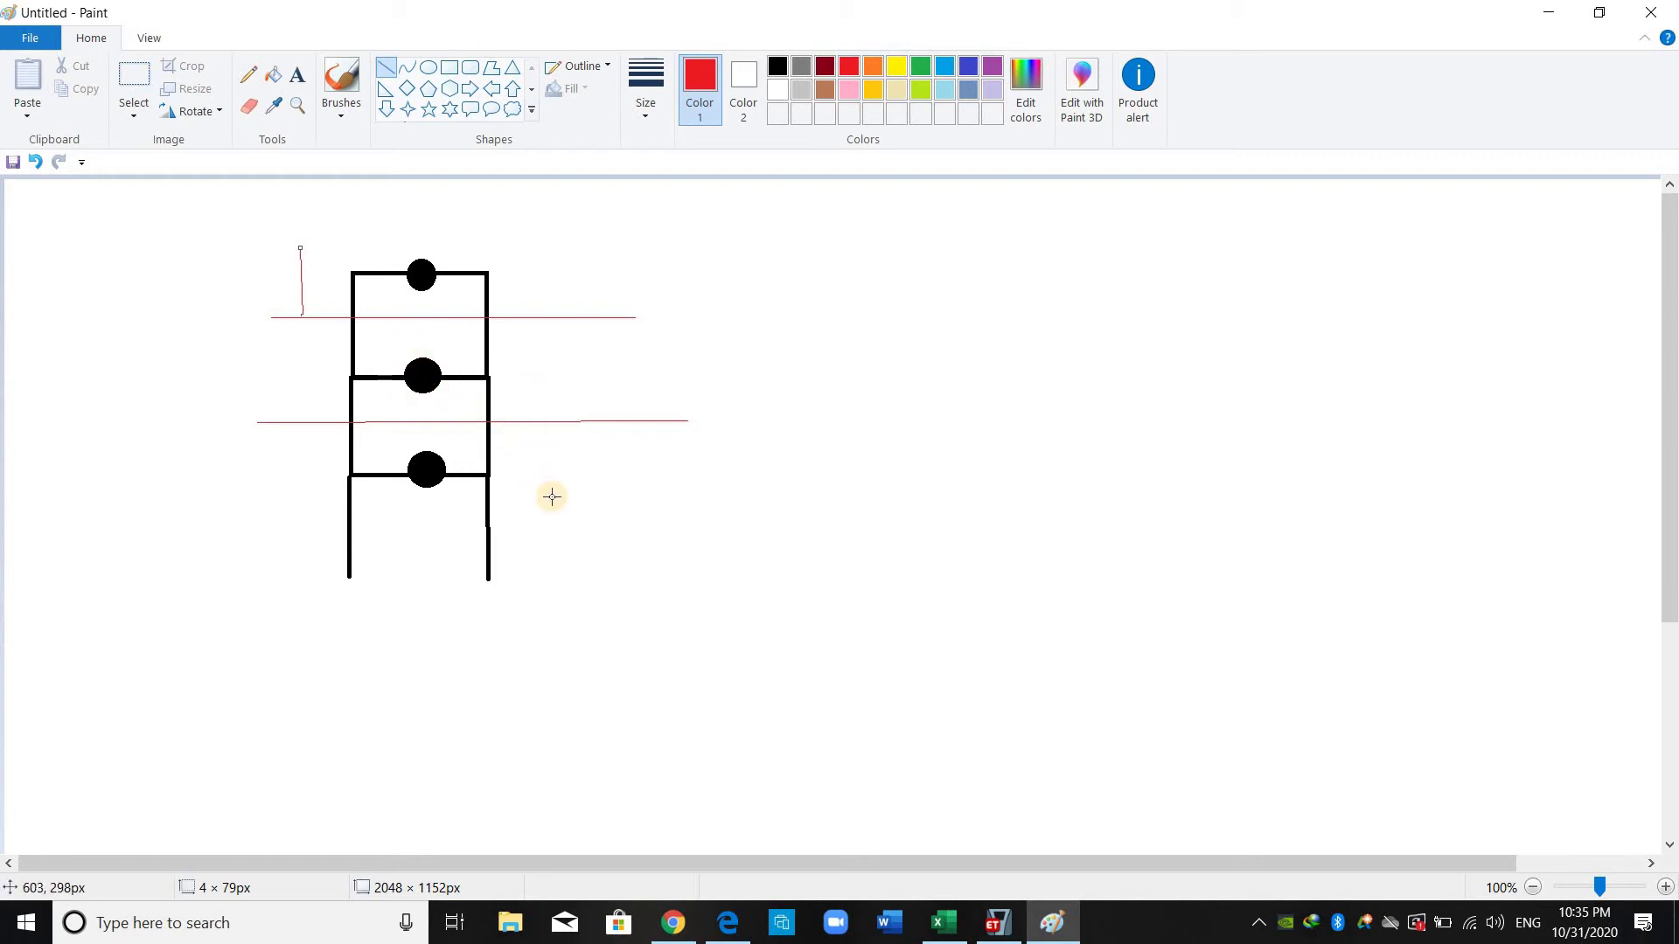
drag(215, 527, 731, 524)
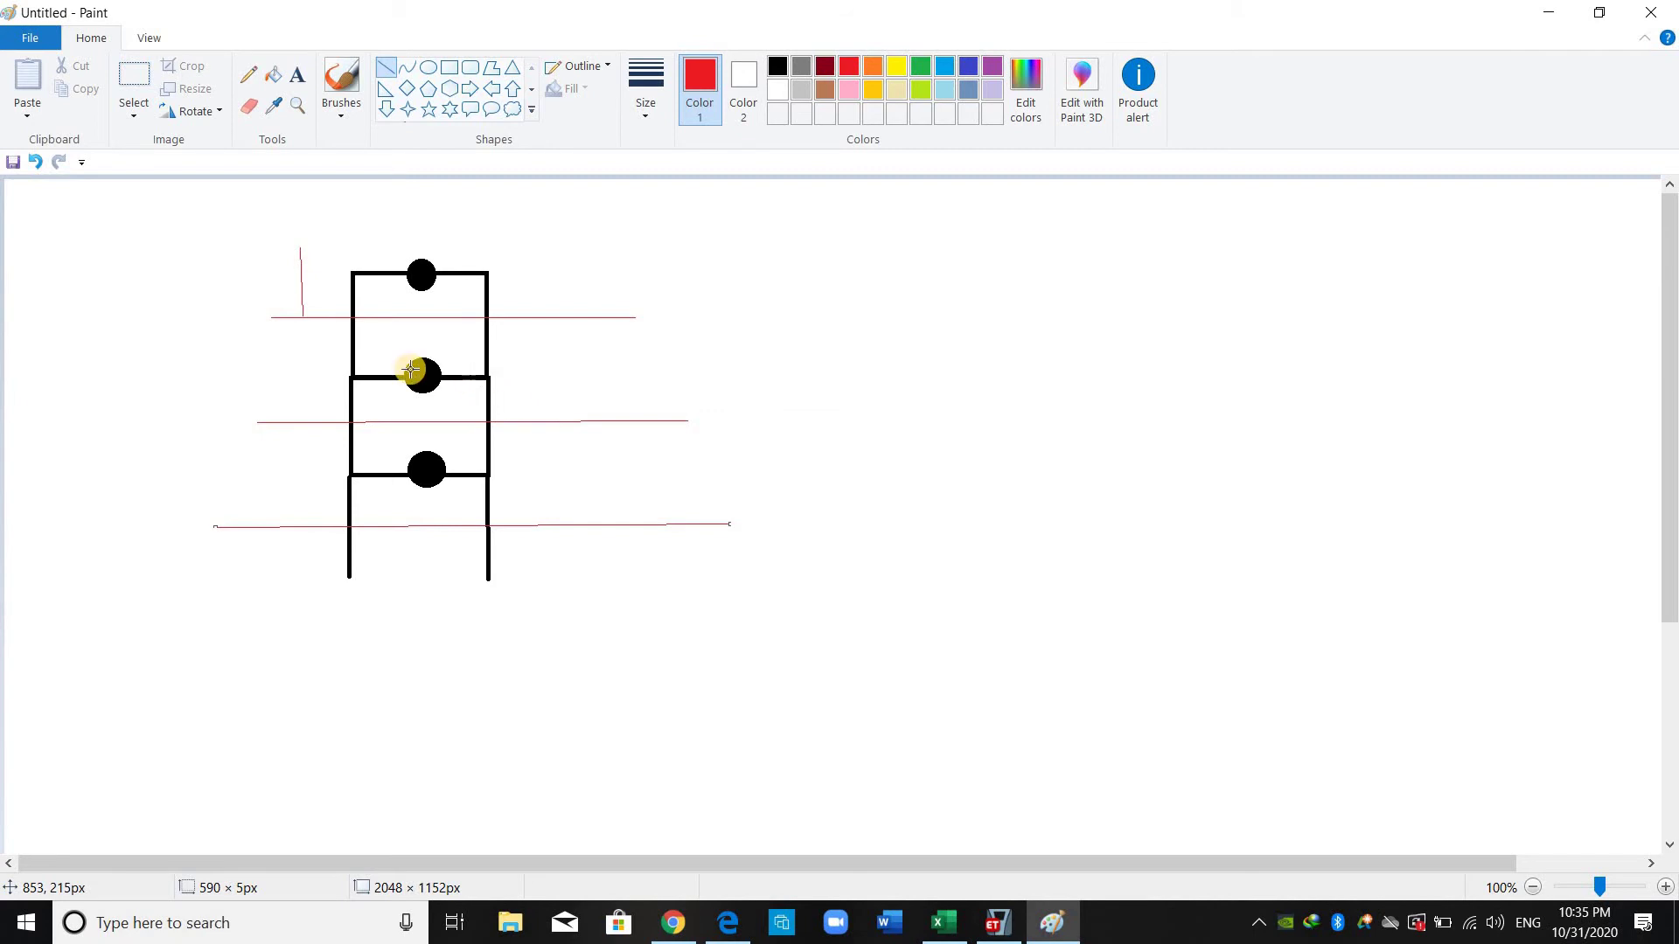
Close Paint without saving the sketch and return to the Excel building weight sheet.
click(1644, 21)
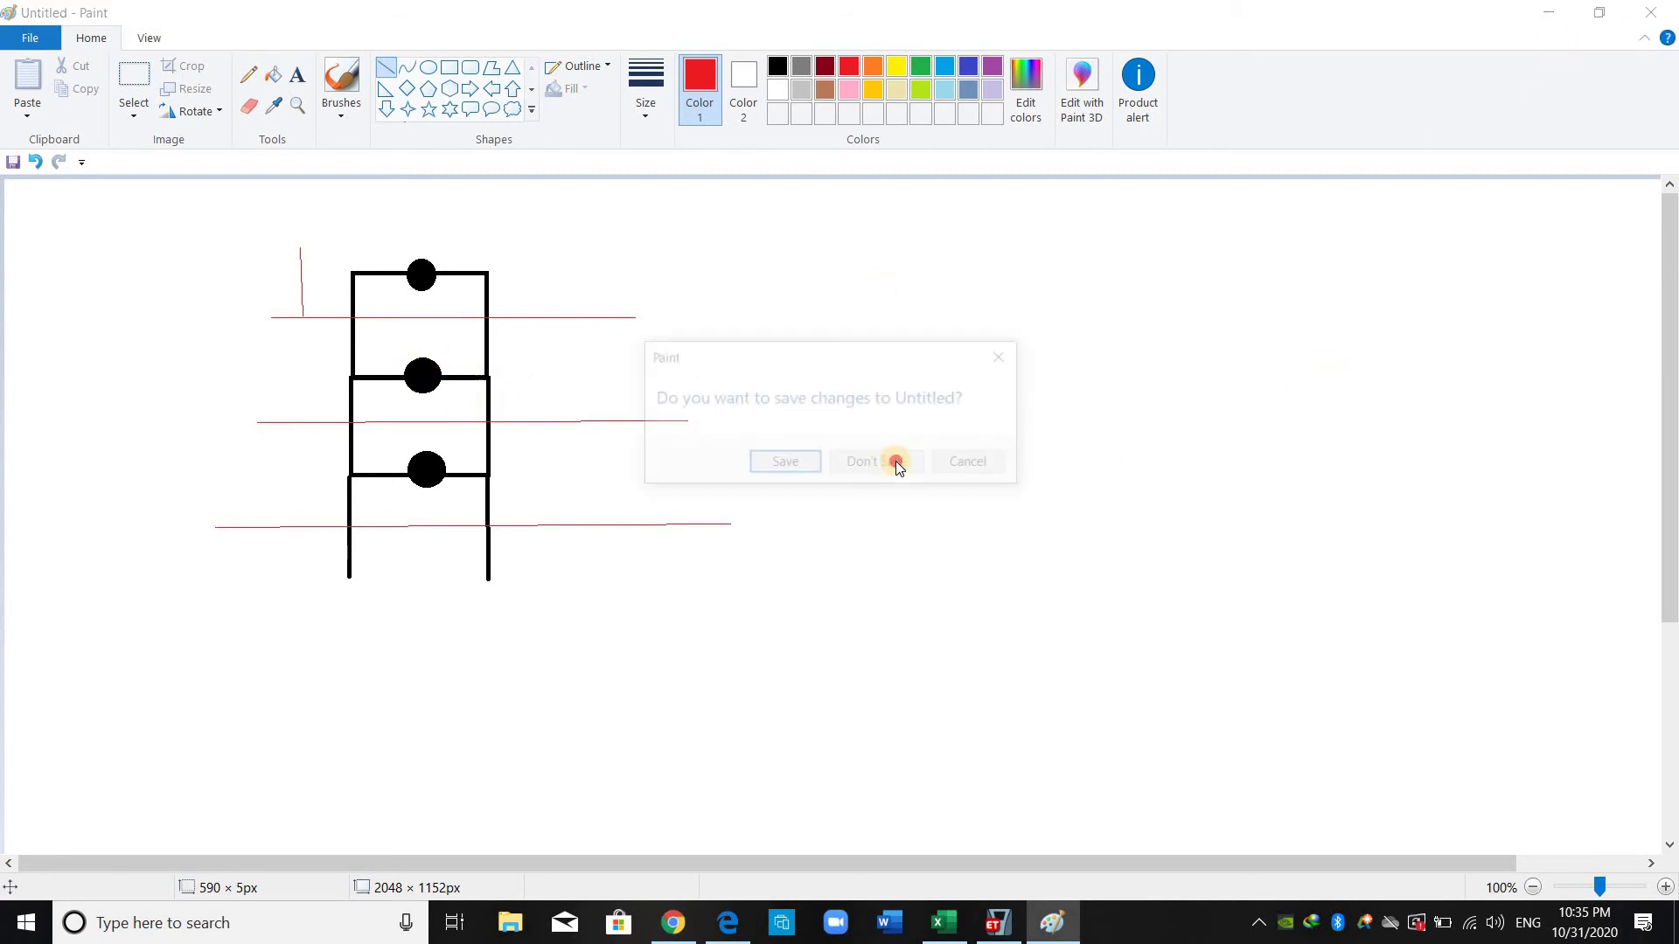
key(n)
click(1096, 565)
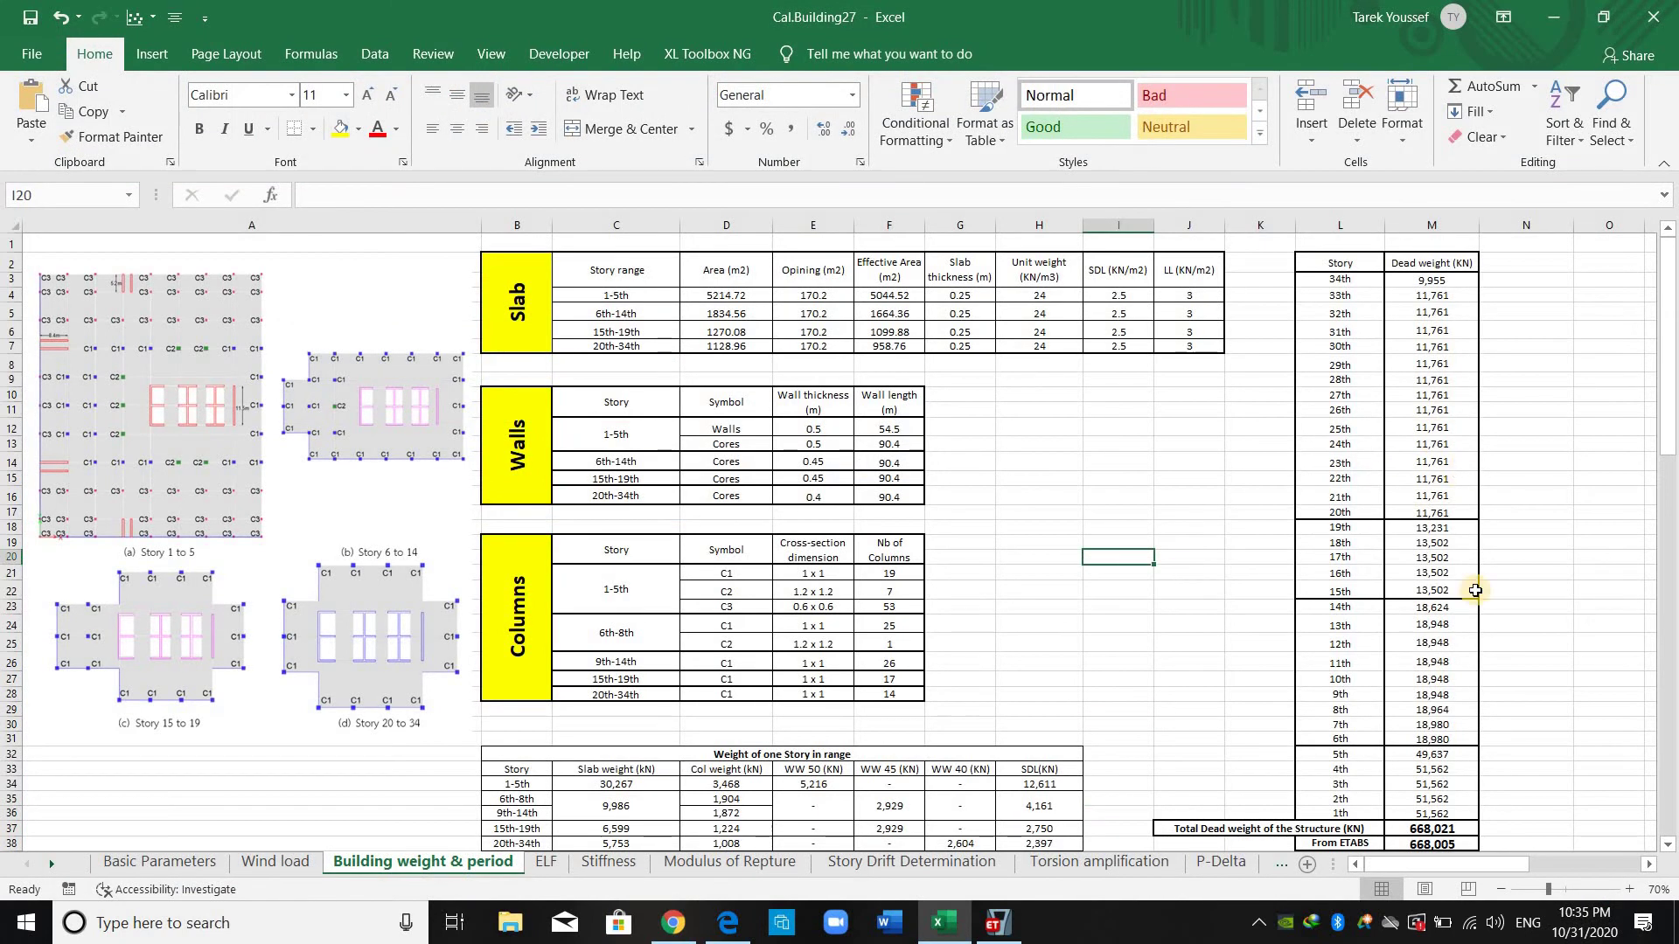
Inspect the 1st story's dead weight formula and the slab, column, wall and SDL cells it references.
scroll(1460, 789, down, 1)
click(1438, 759)
click(637, 202)
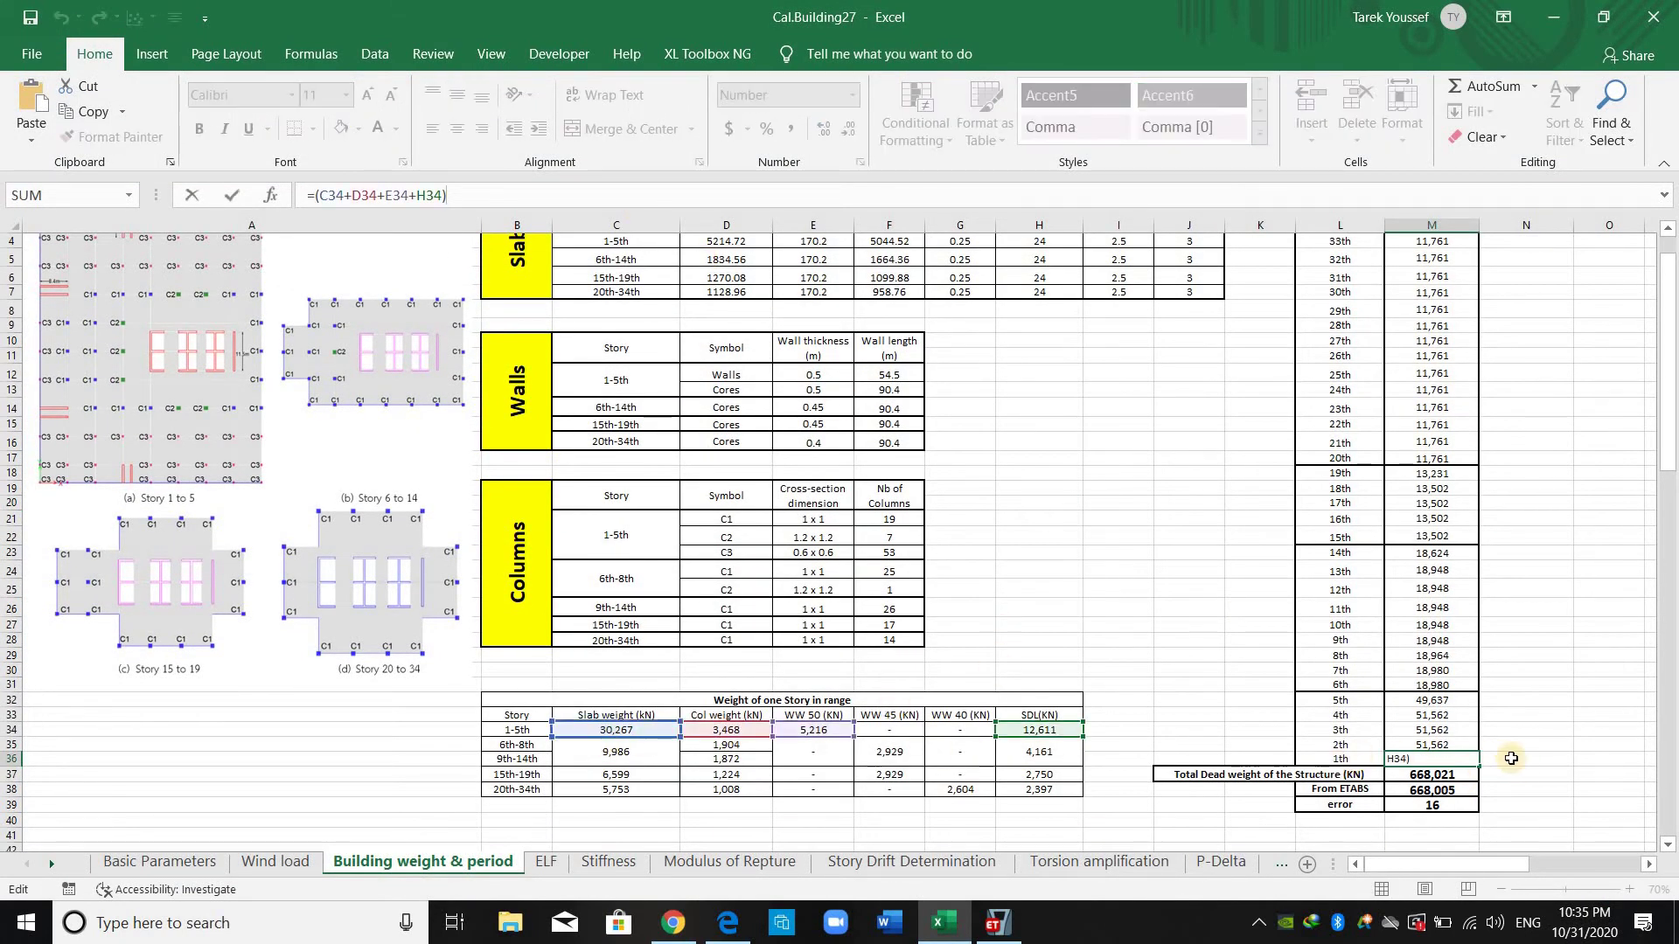
scroll(1446, 525, up, 1)
key(Escape)
scroll(1445, 524, down, 1)
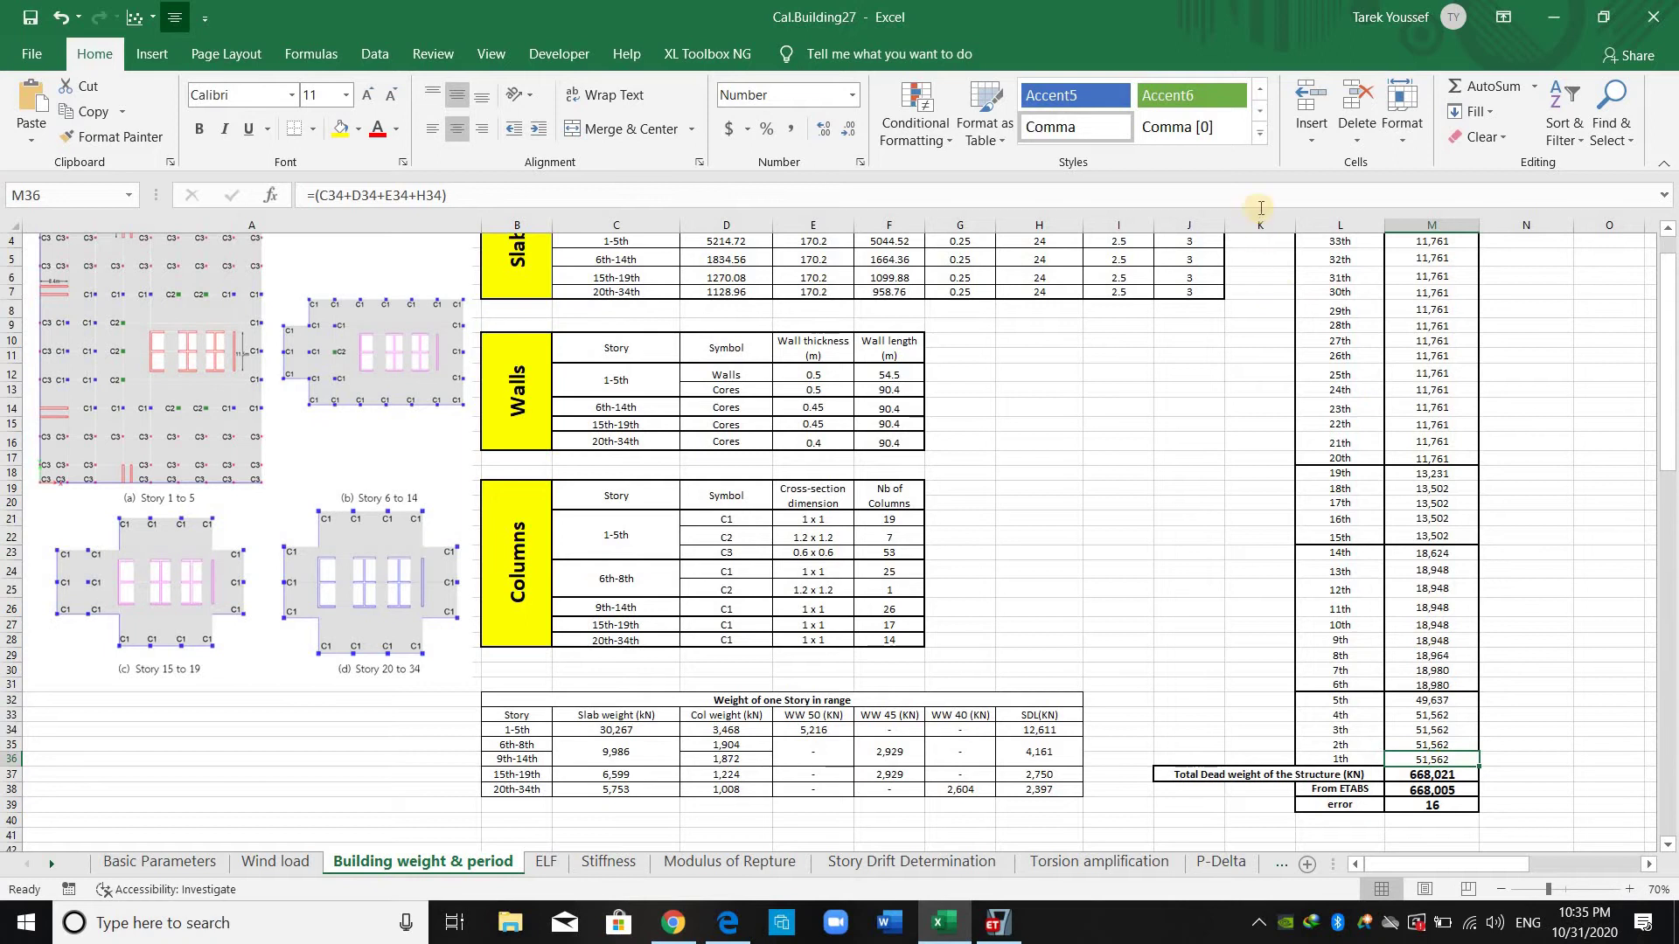
key(F2)
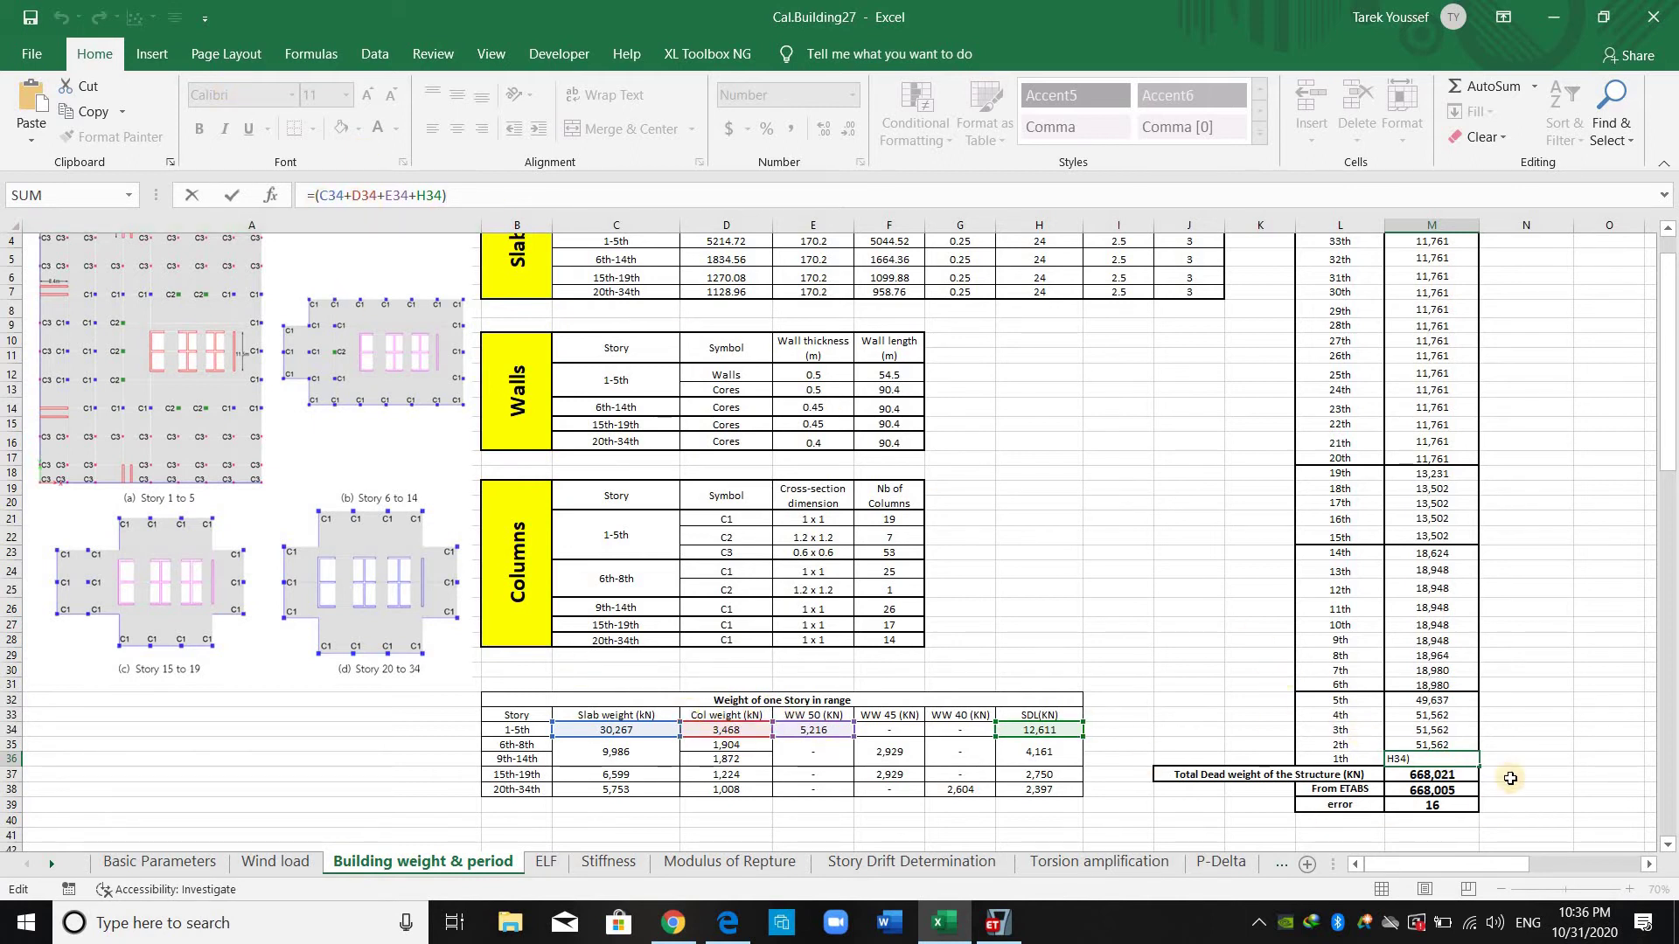
key(ctrl+Return)
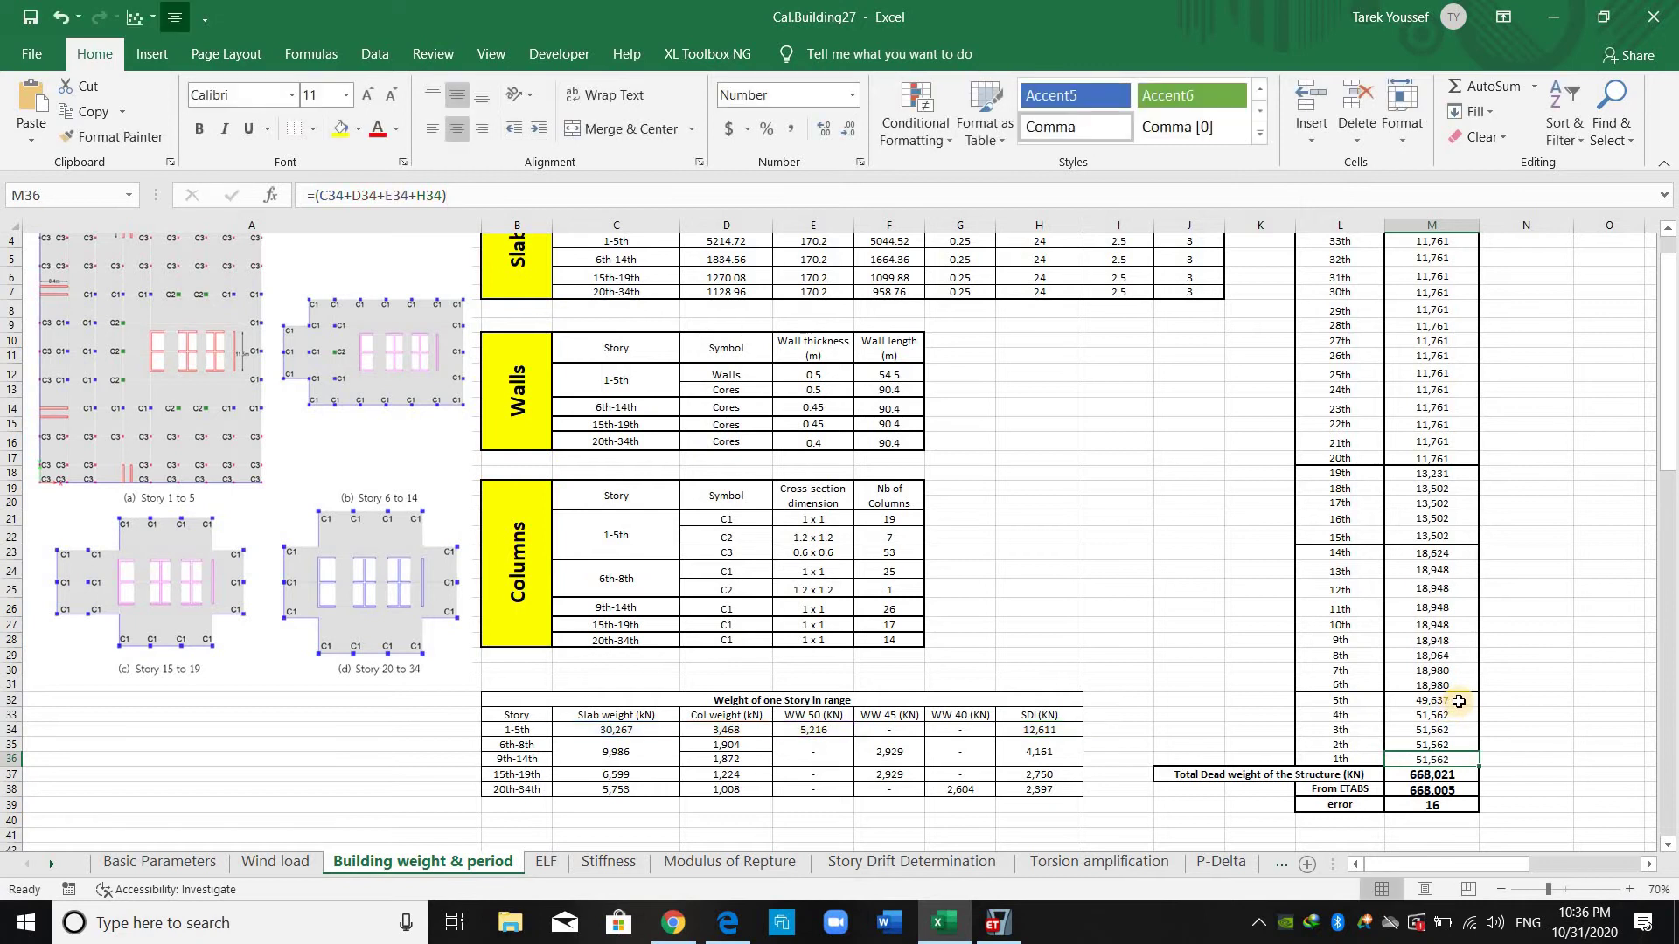
Inspect the 5th story's dead weight formula, including its half column and wall weights from the two adjoining story ranges.
click(1458, 702)
click(732, 200)
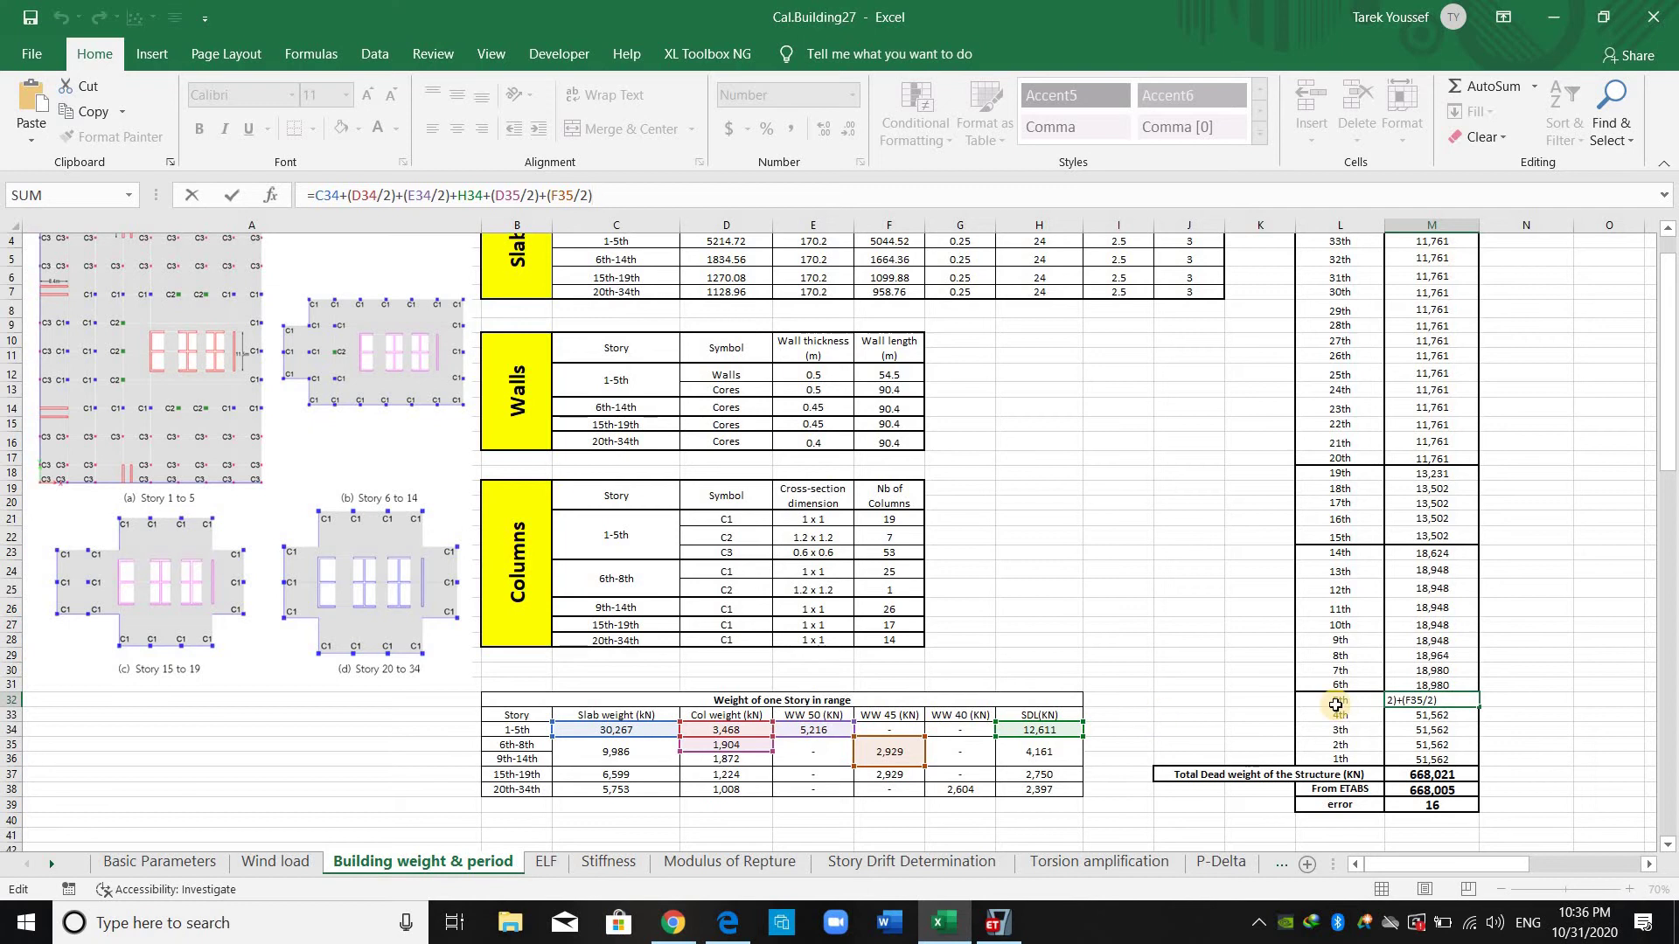
click(1550, 721)
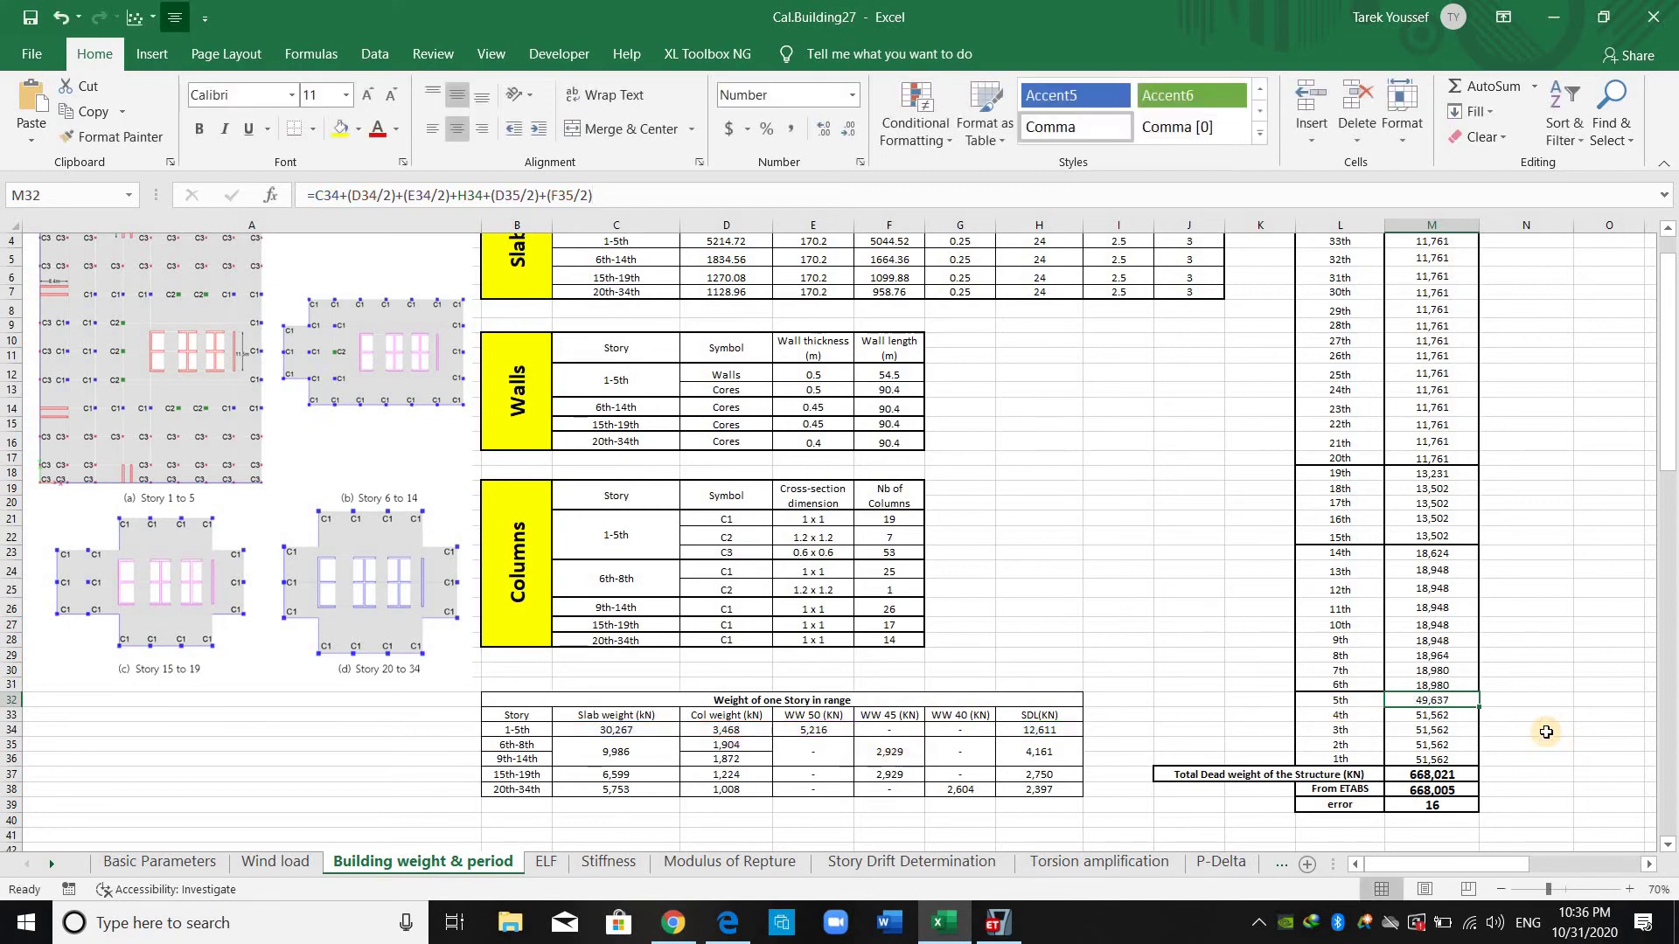
scroll(1548, 724, up, 1)
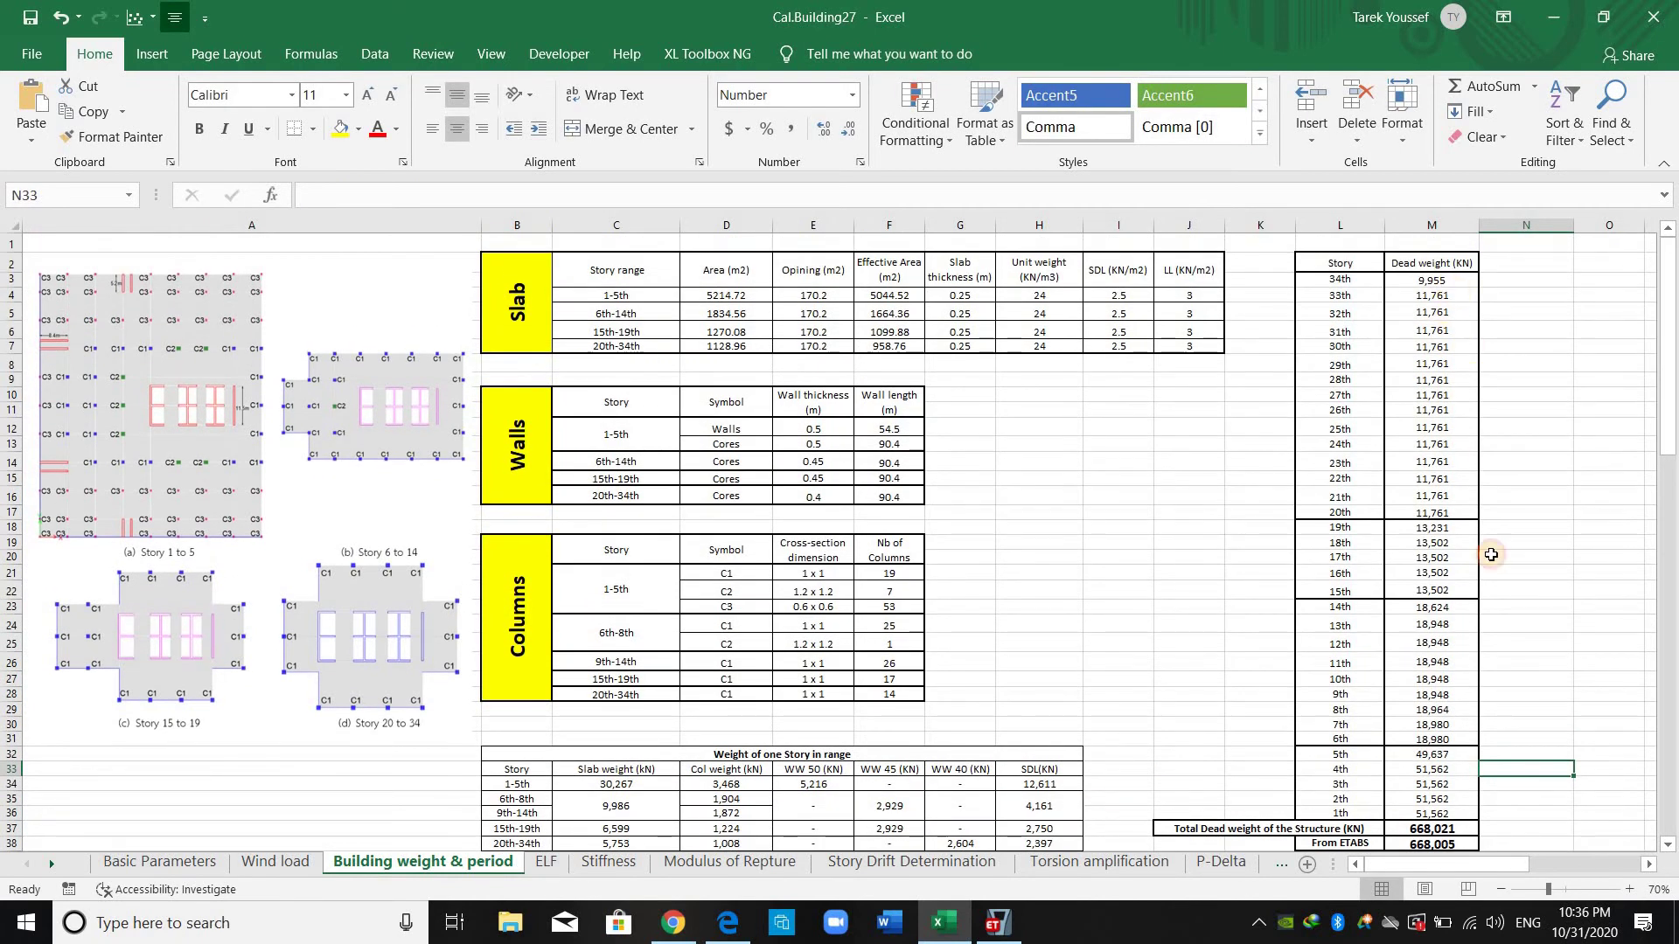
Inspect the 34th story's dead weight formula and the slab, column, wall and SDL cells it references, and review the full story dead weight column.
click(1474, 279)
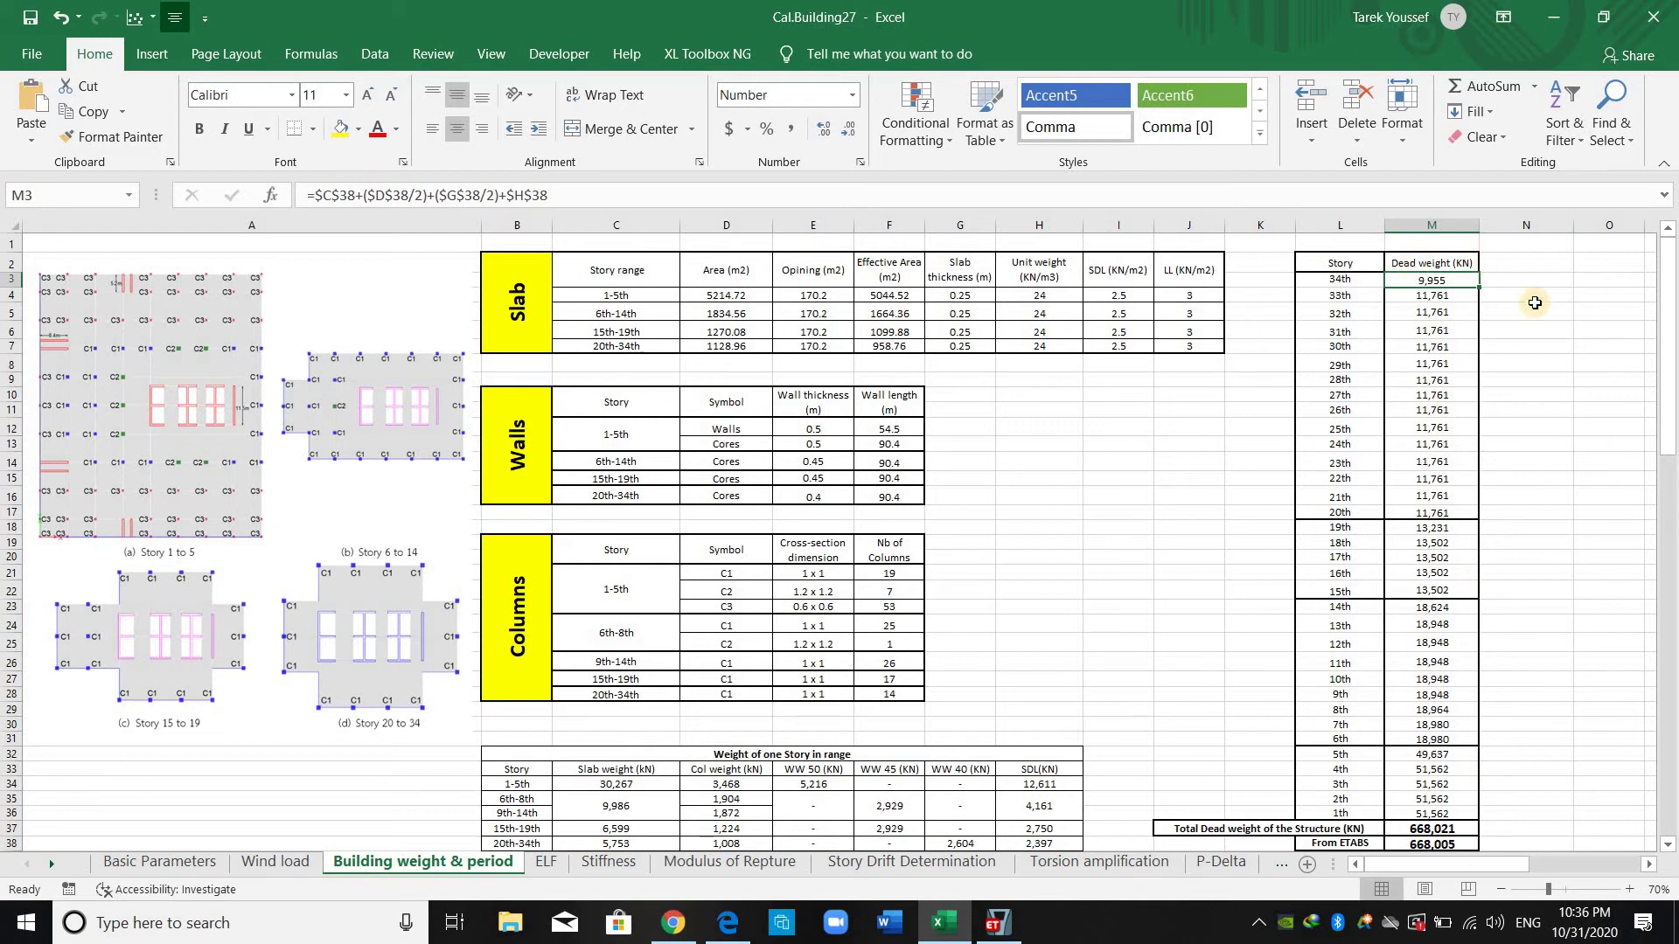
key(F2)
scroll(1099, 656, down, 1)
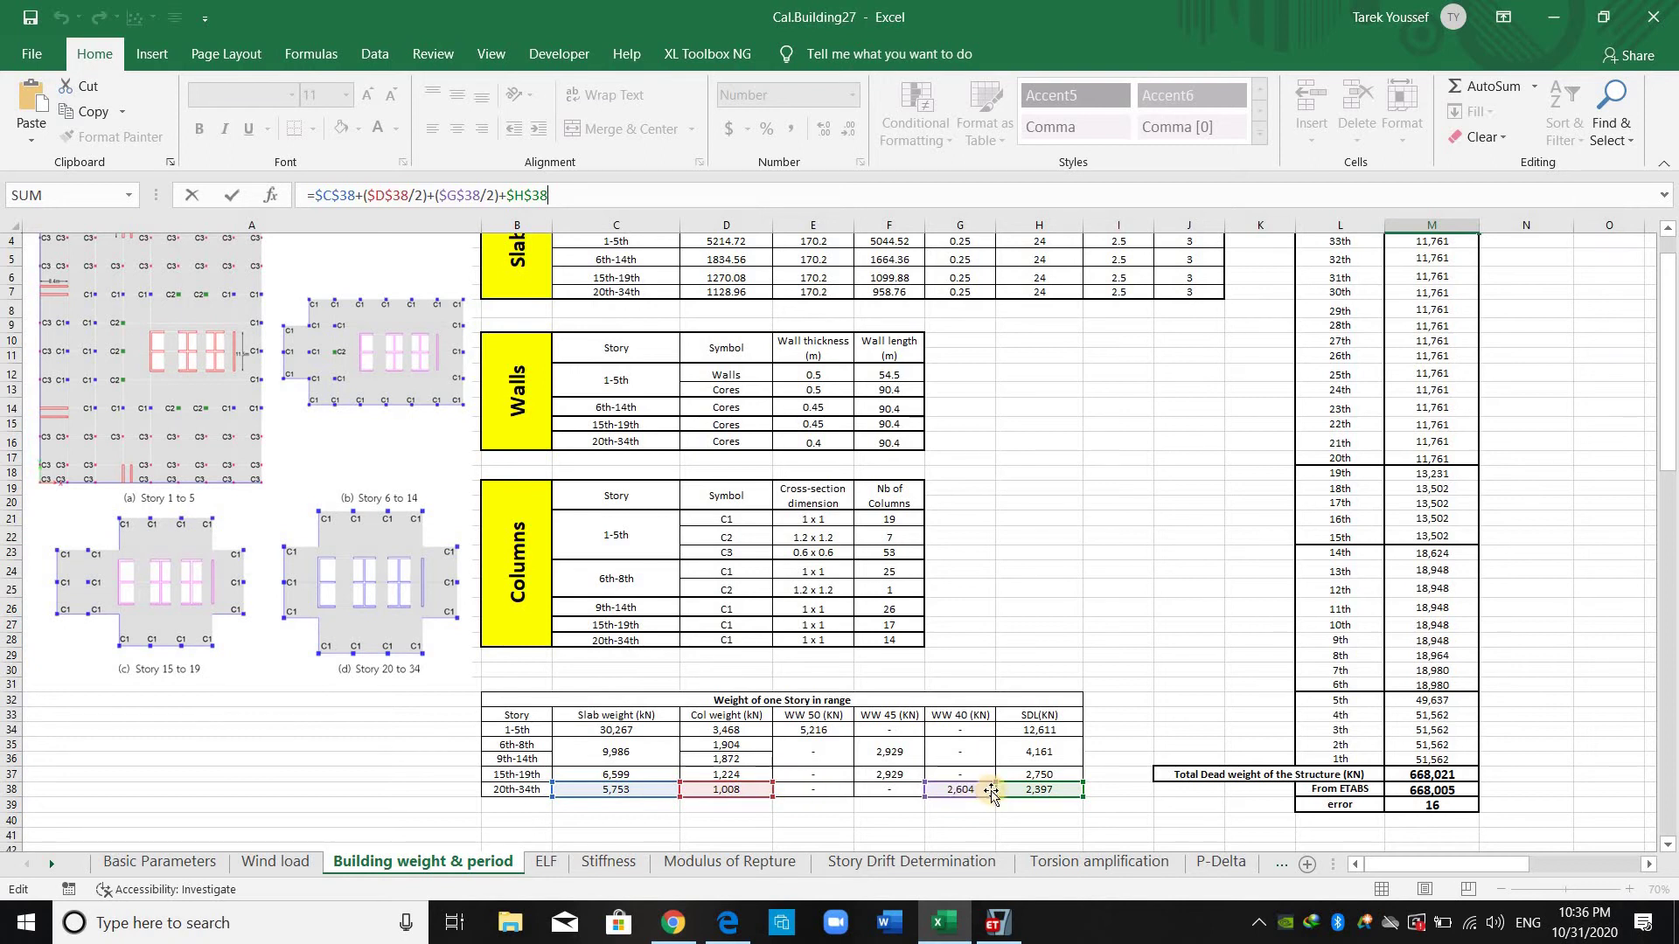
key(ctrl+Return)
drag(1434, 286, 1445, 820)
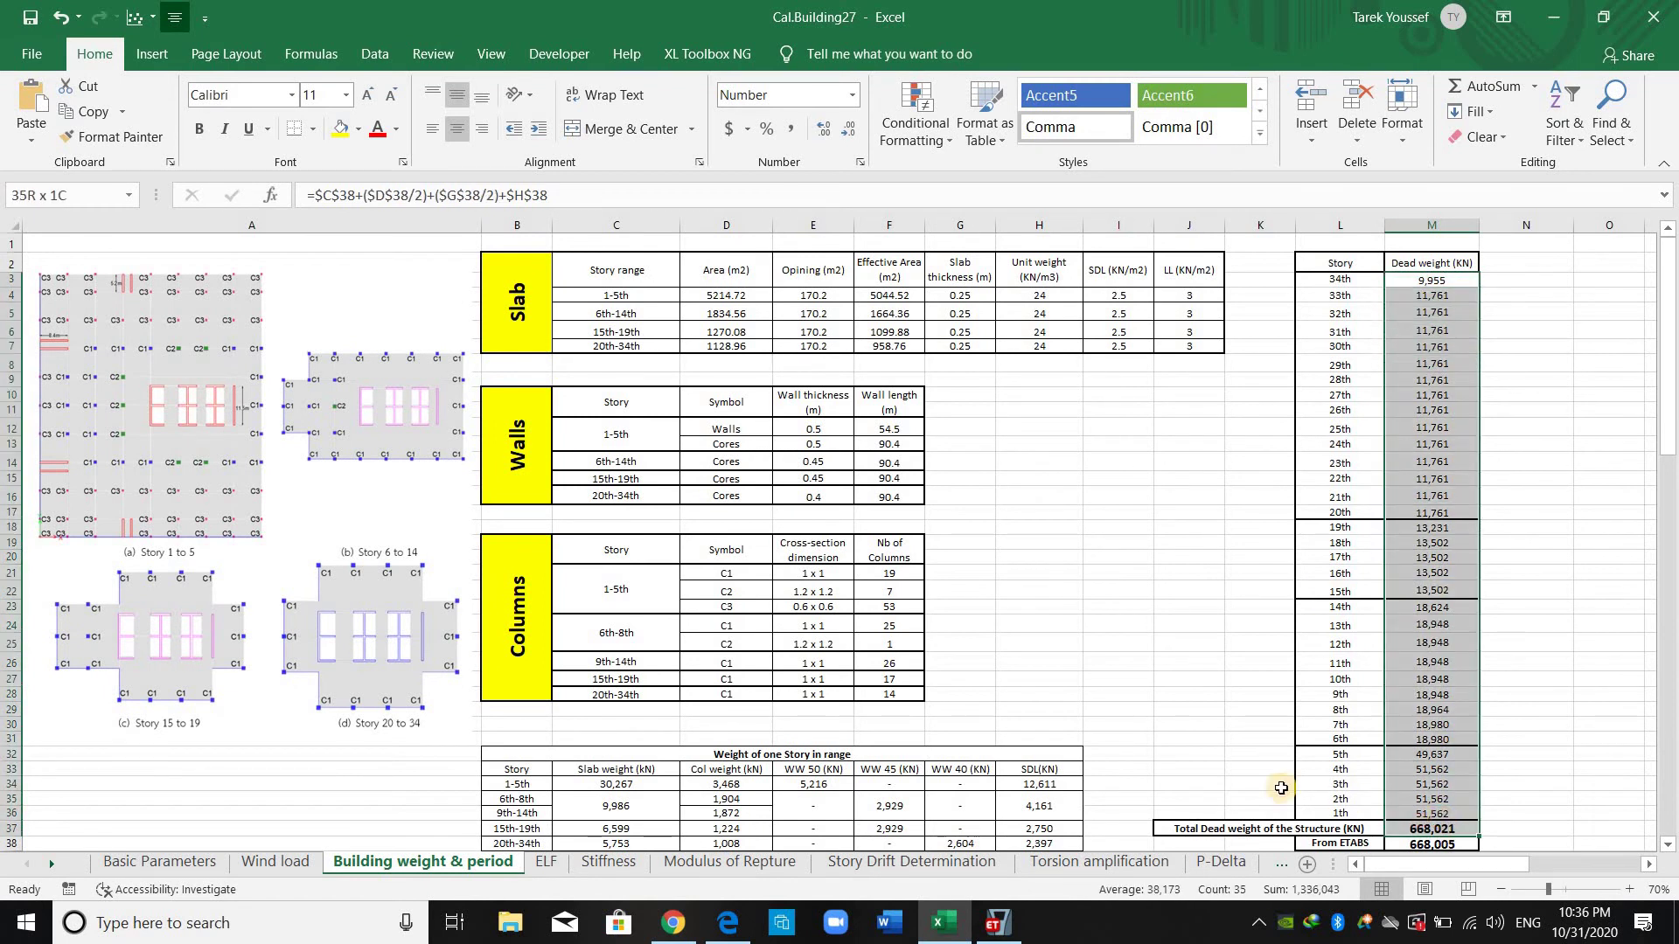
click(1137, 680)
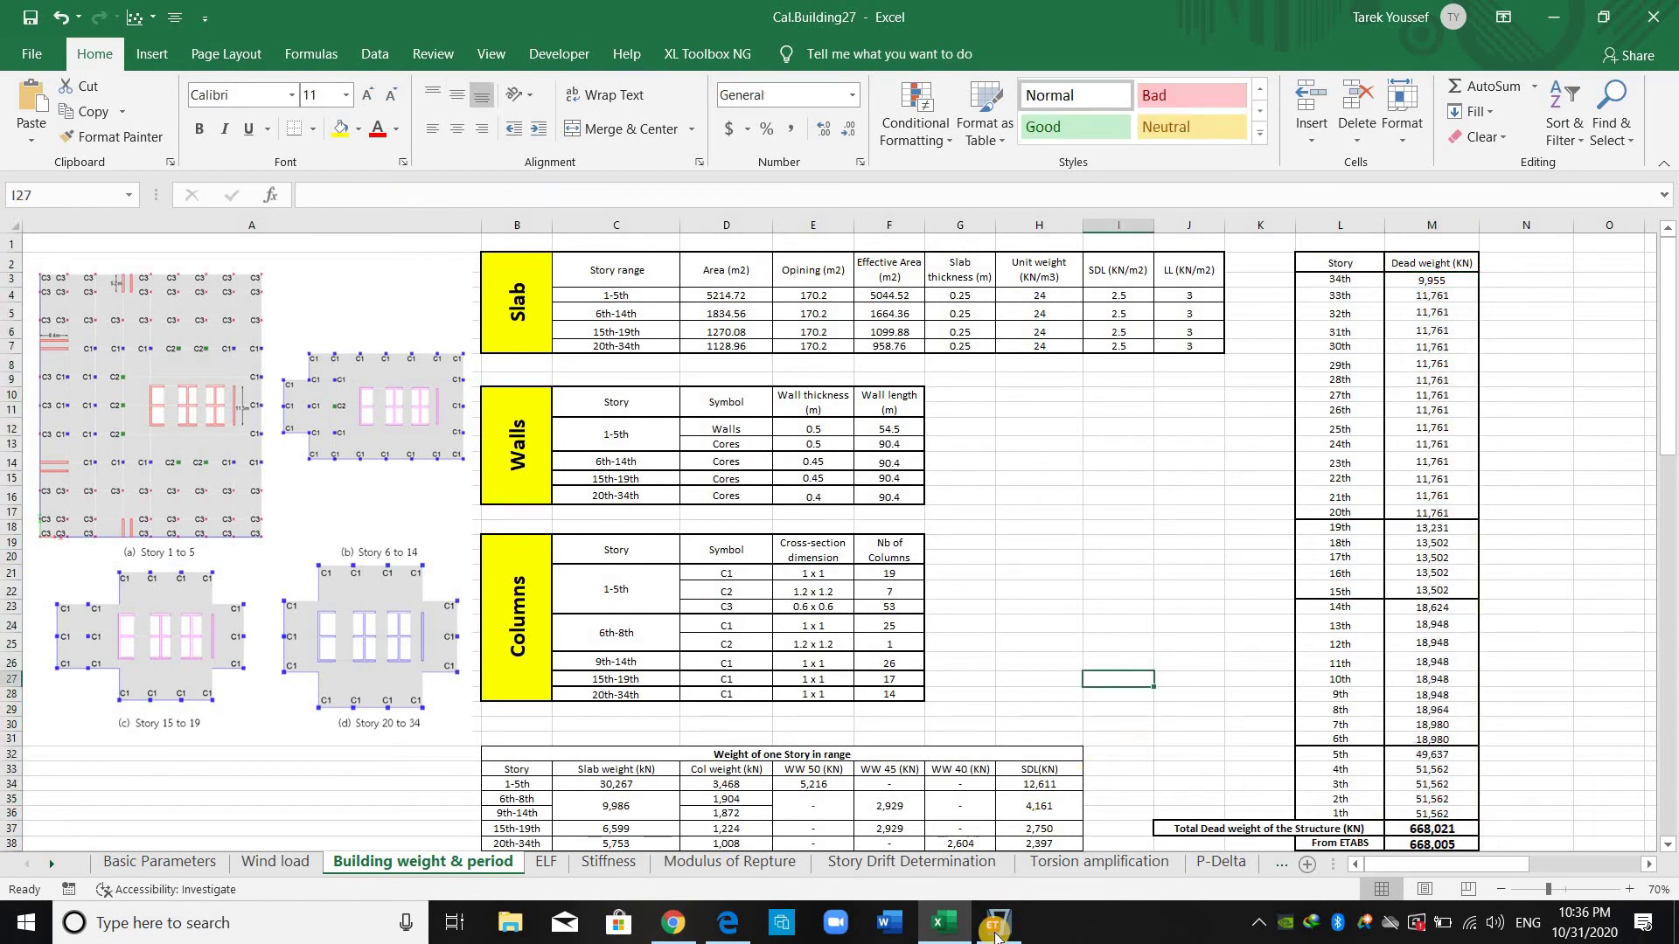
click(997, 923)
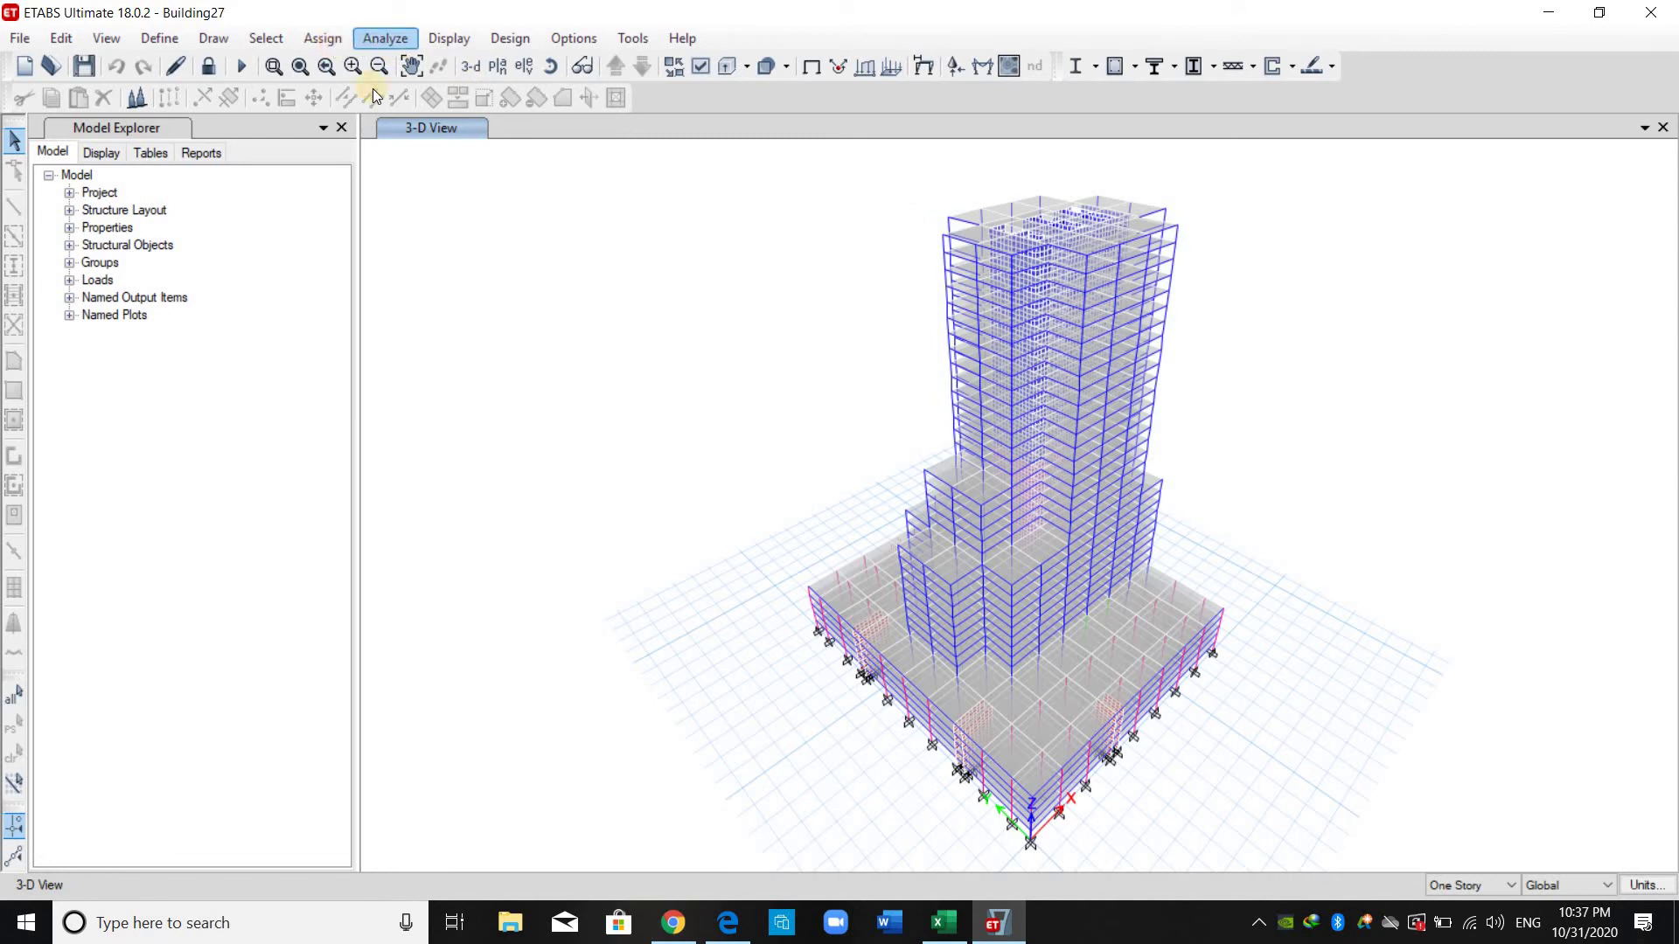
click(322, 38)
mouse_move(380, 120)
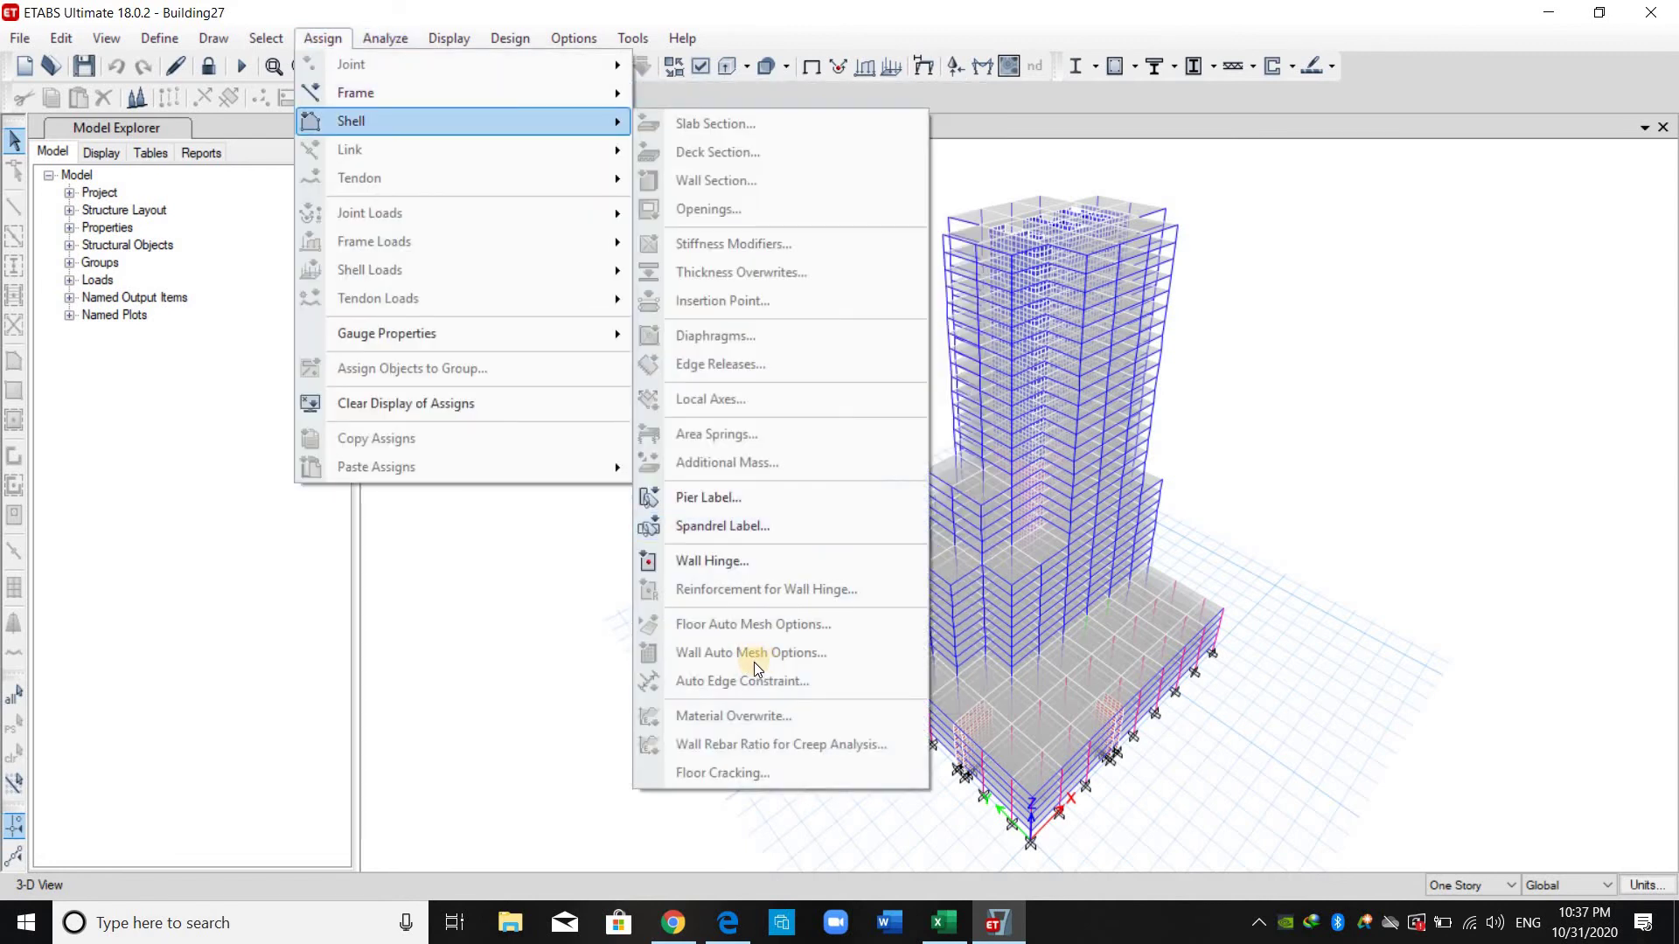
key(Escape)
key(Escape)
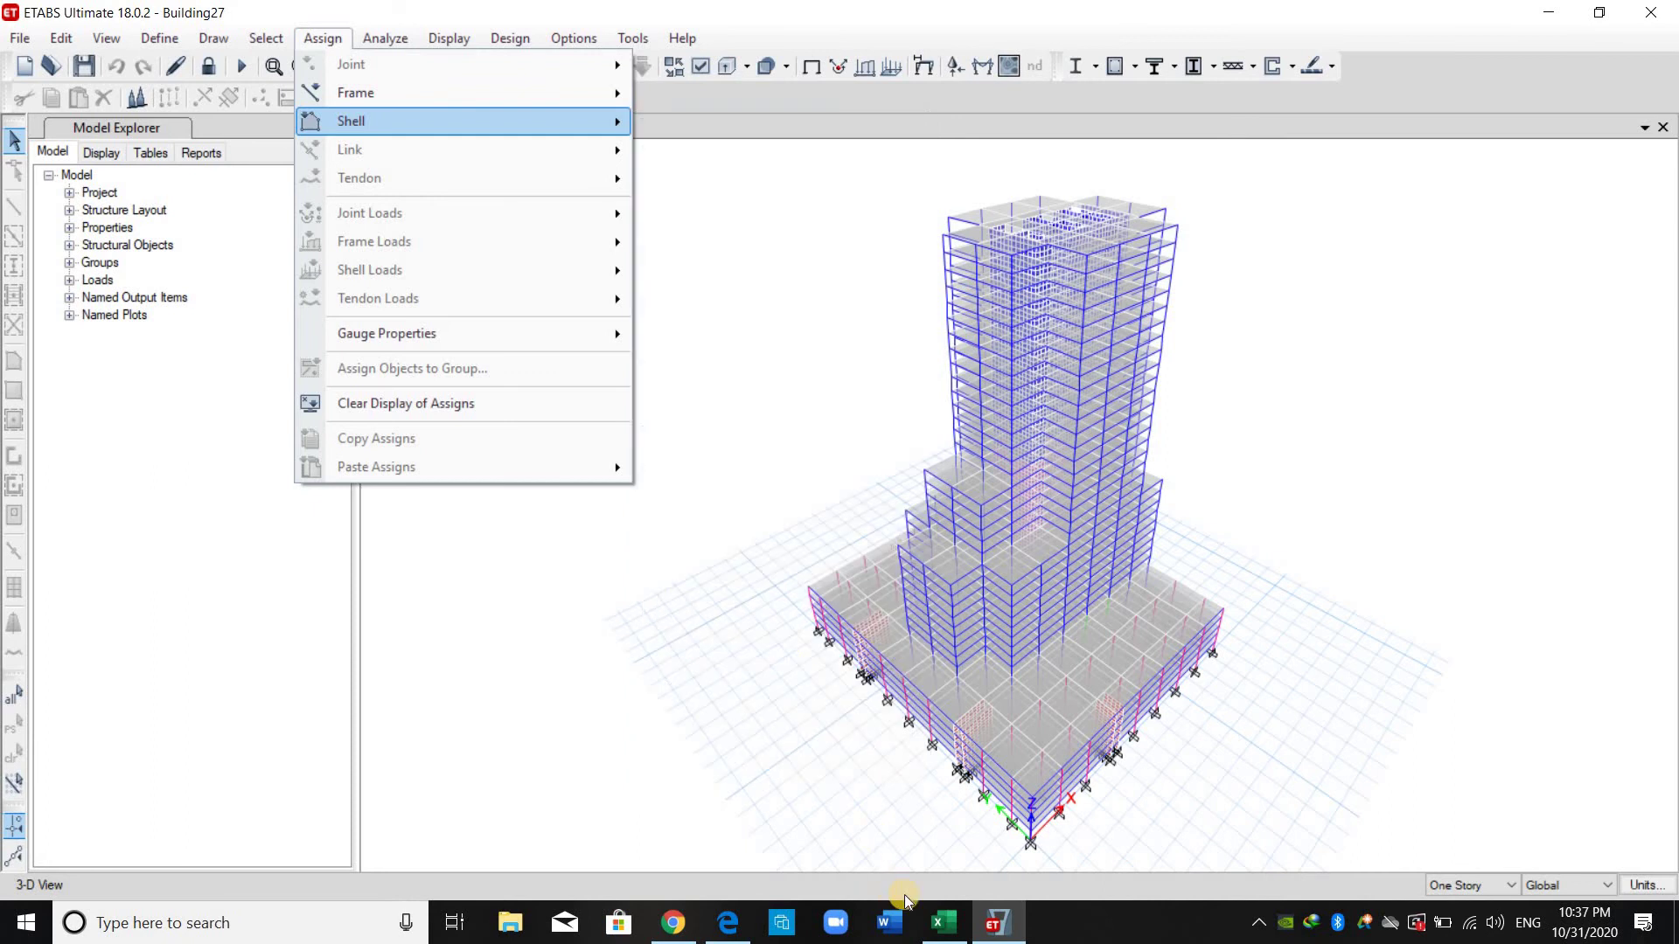
key(alt+Tab)
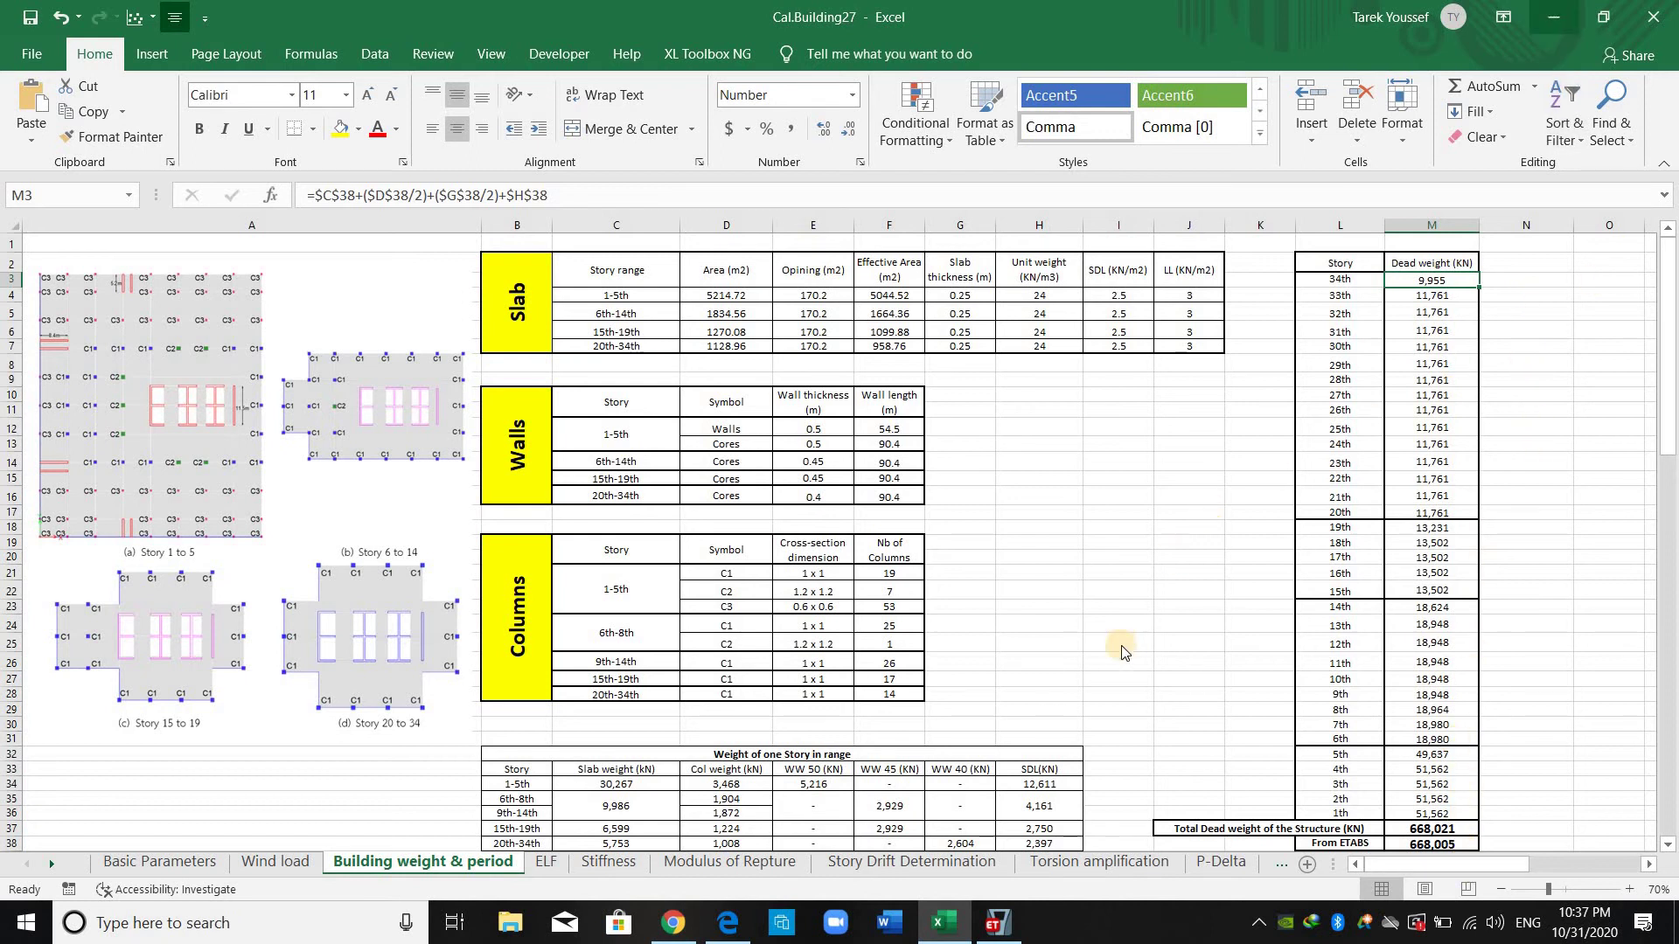
Switch to ETABS and bring up the choice of tables for display, expanding the Other Definitions group to reach Mass Data.
key(alt+Tab)
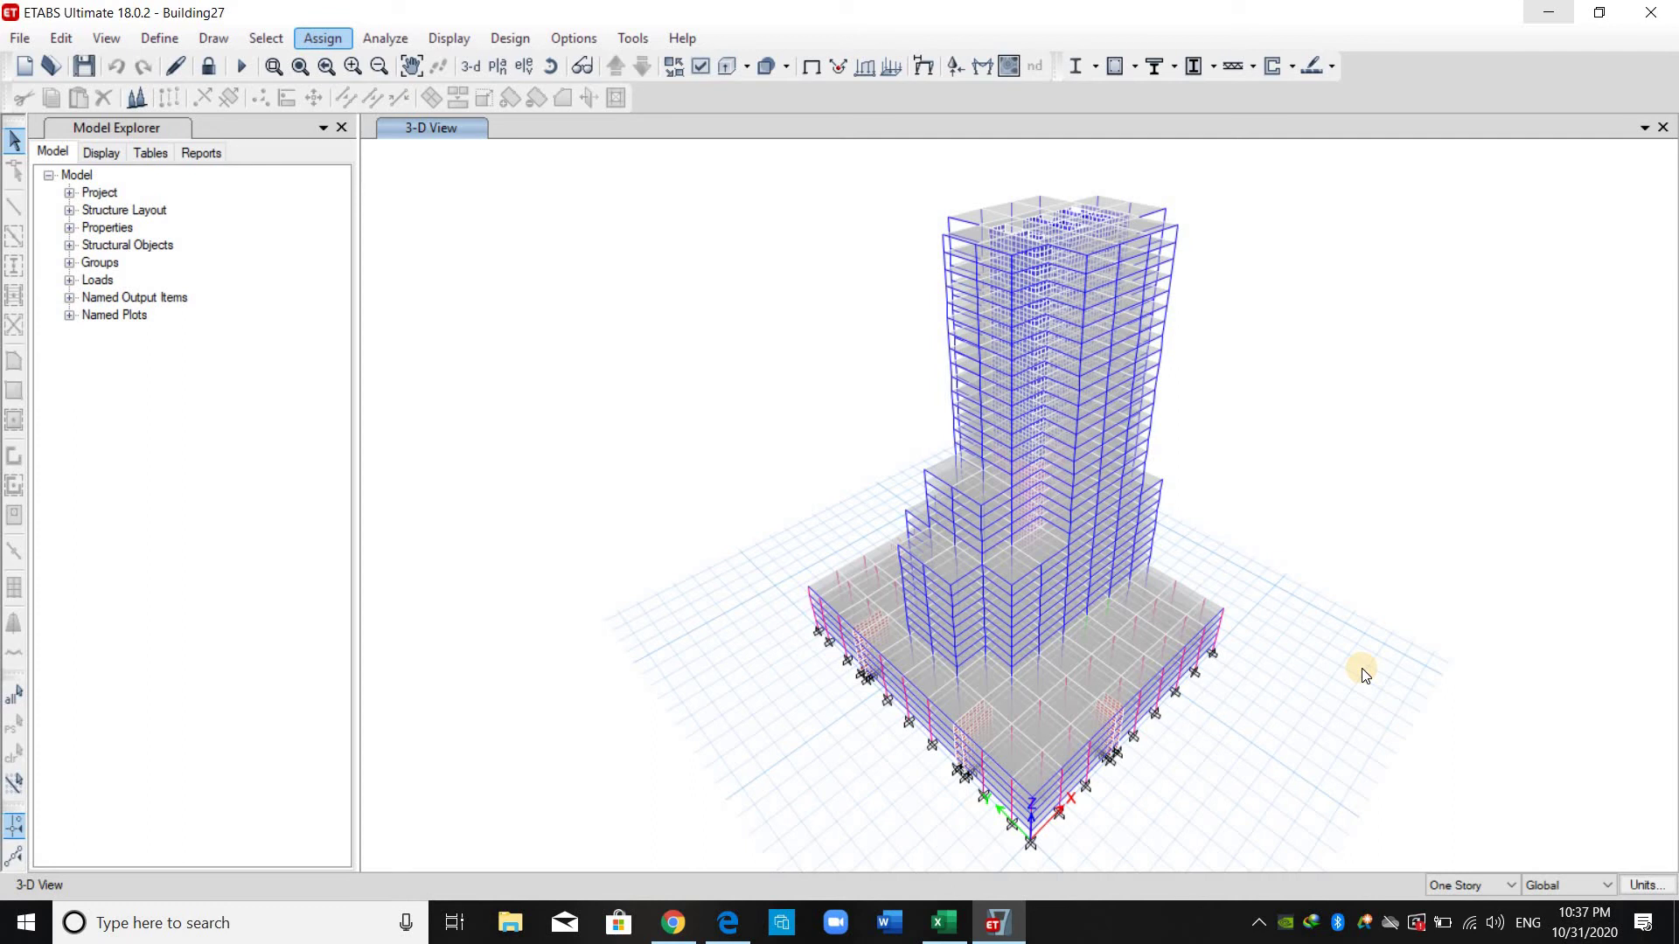
click(465, 43)
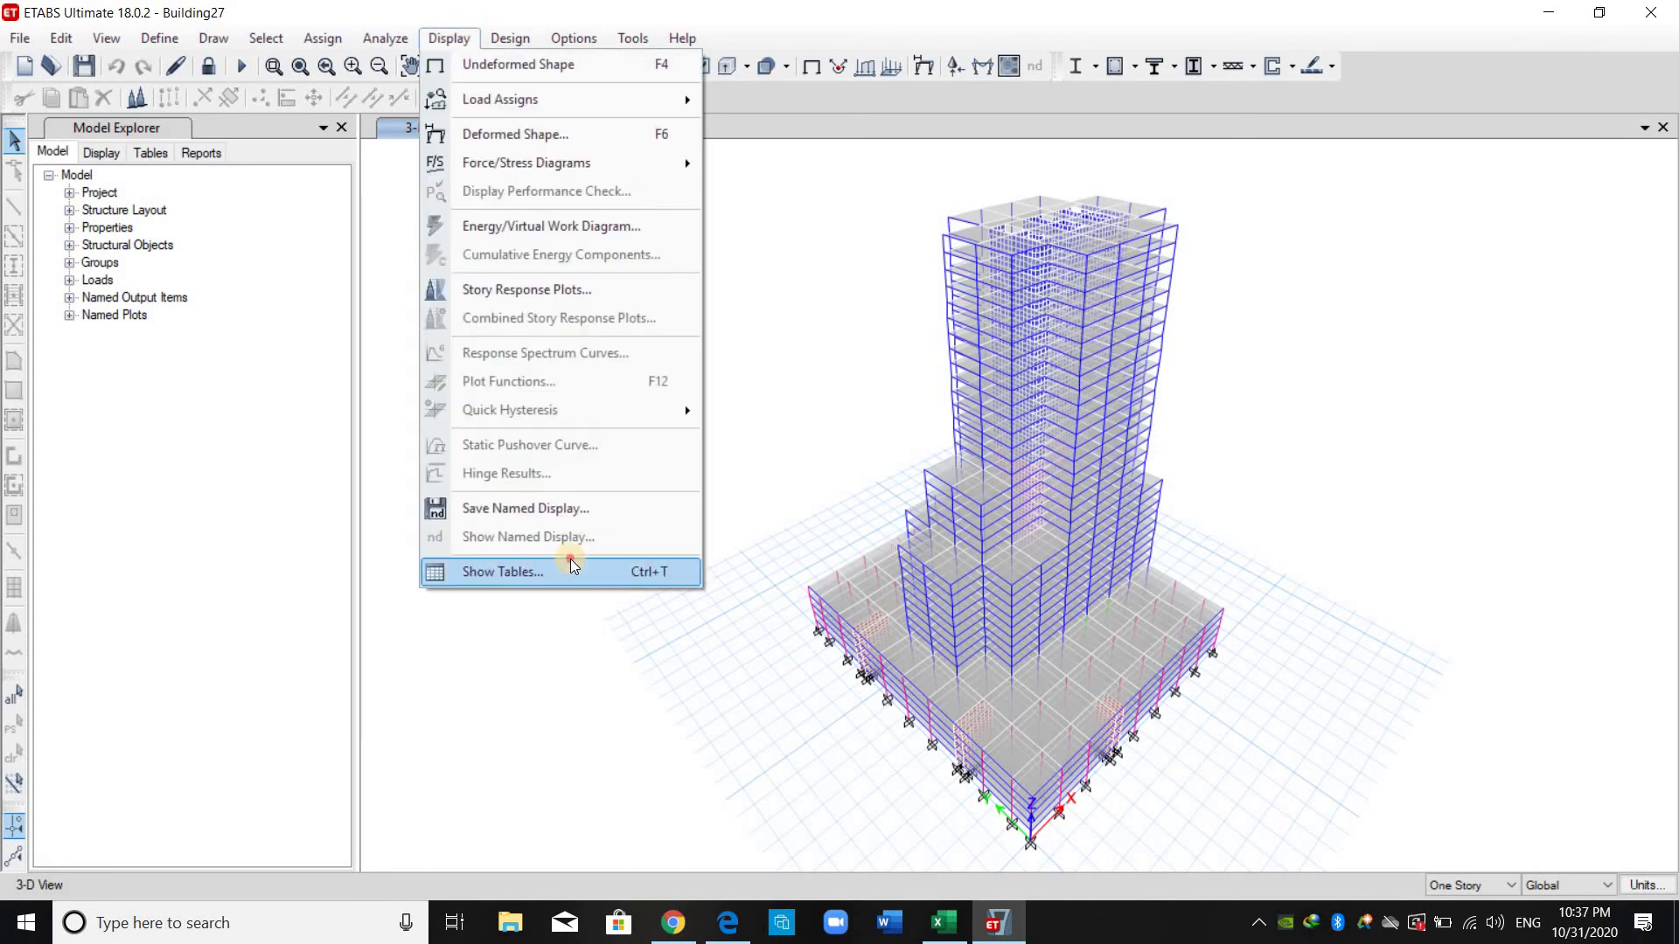
click(573, 560)
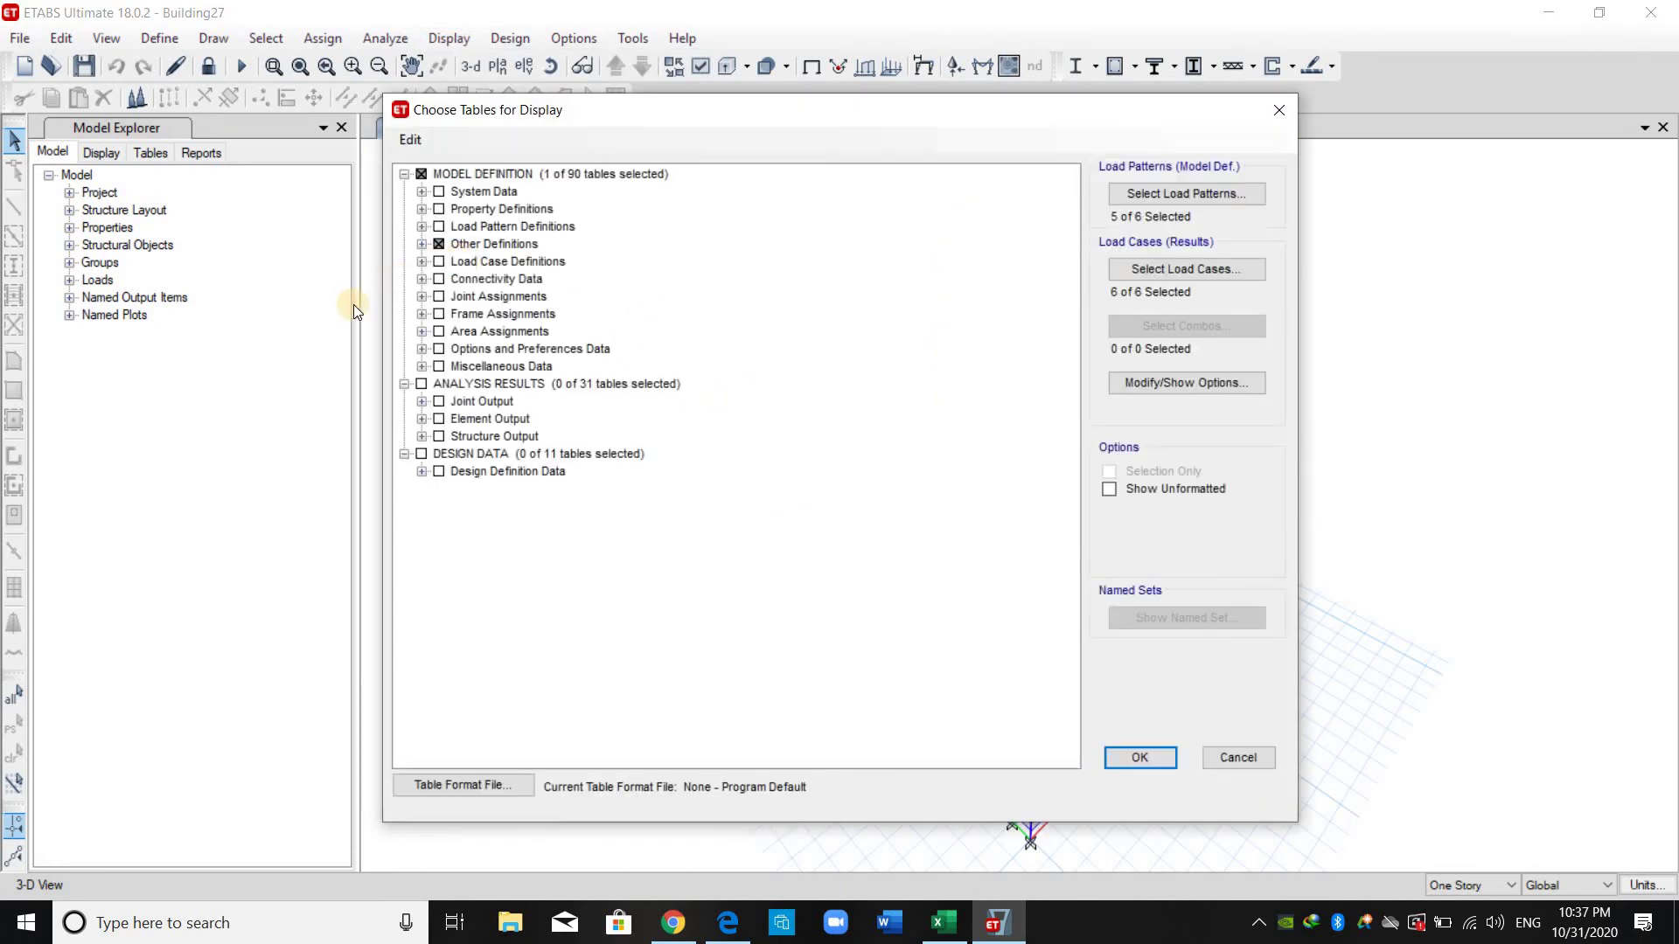
click(421, 245)
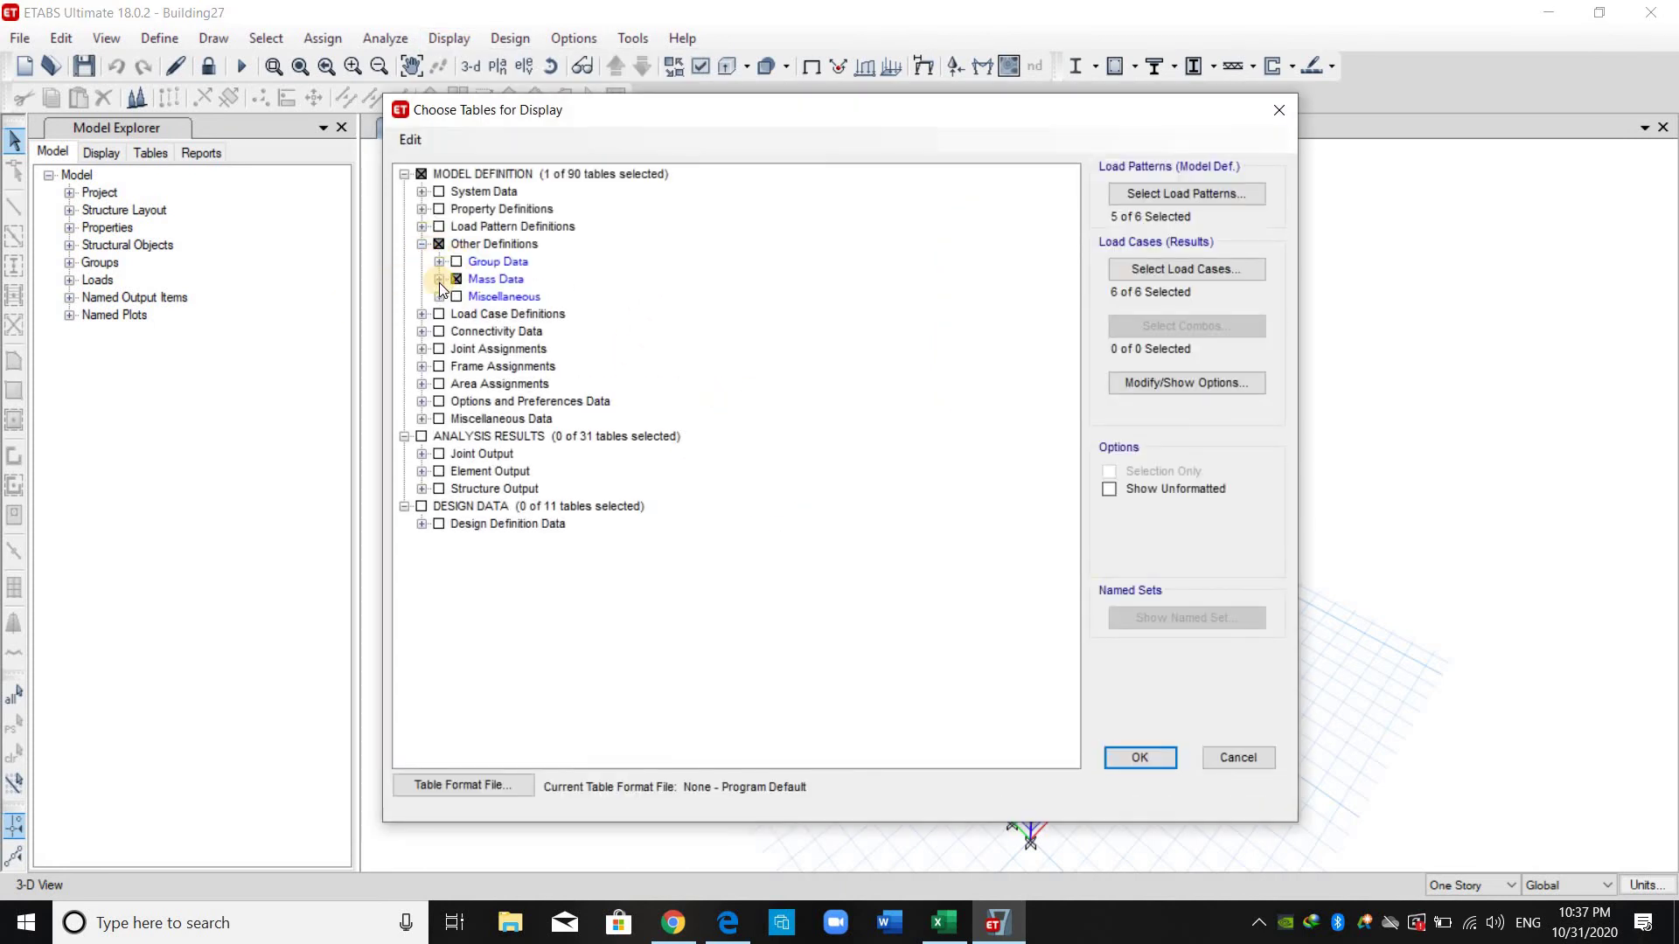
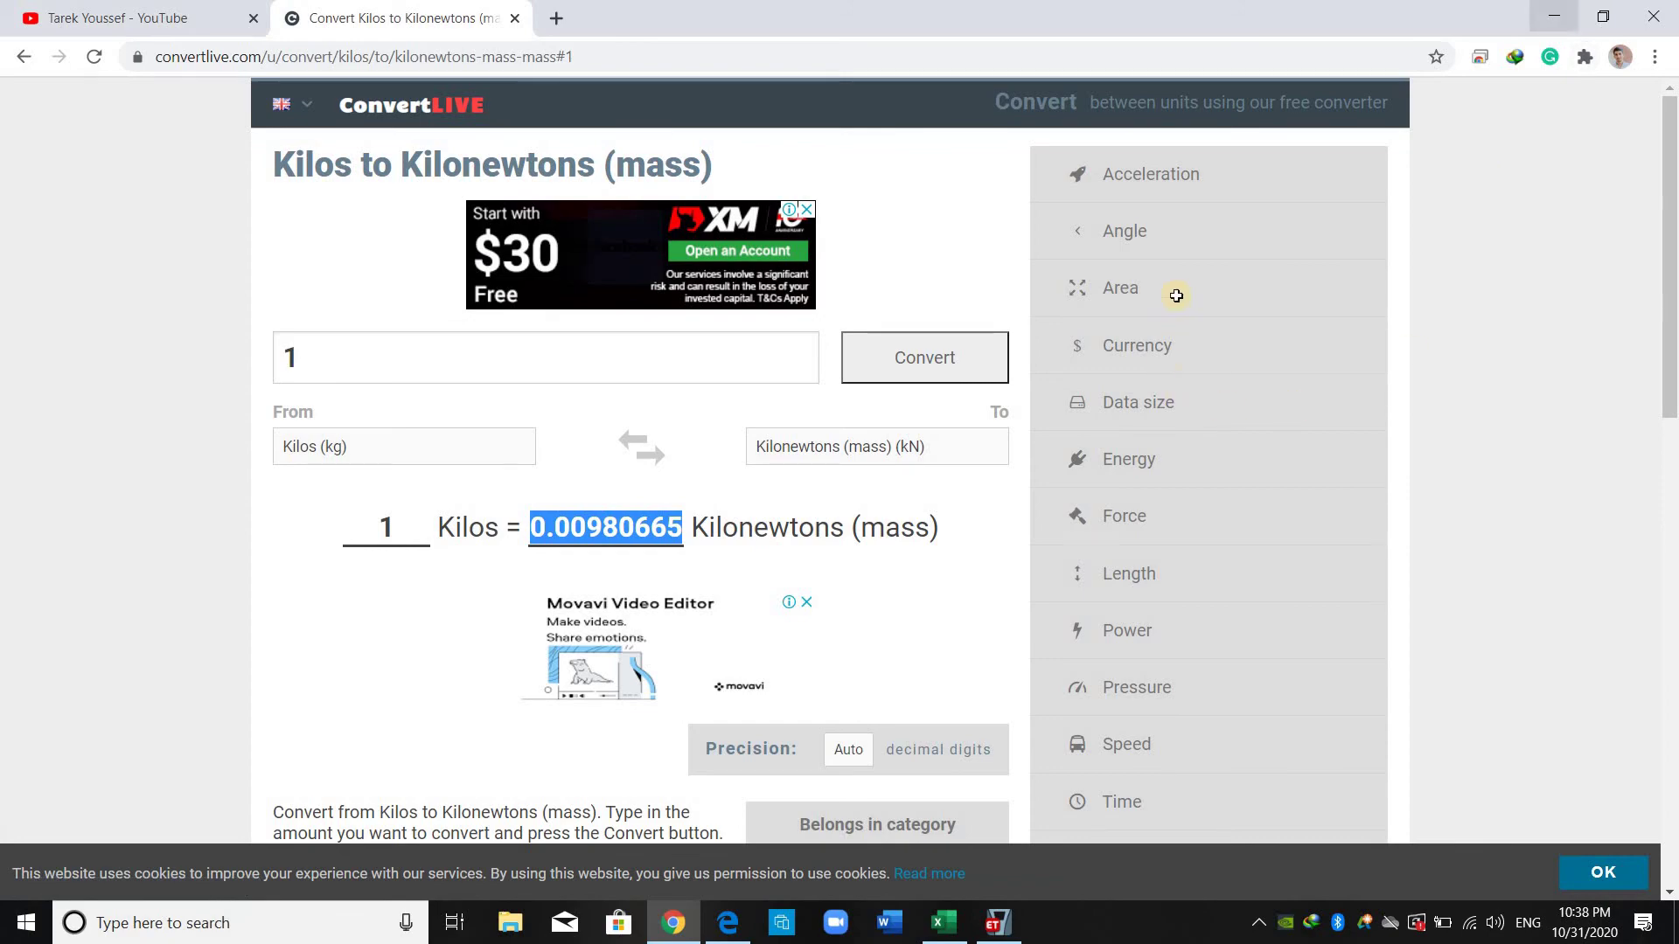
Switch to Excel, paste the kilogram-to-kilonewton factor 0.00980665 into O2, and convert the 34th story's mass in P3 with =O3*$O$2.
key(alt+Tab)
text(0.00980665)
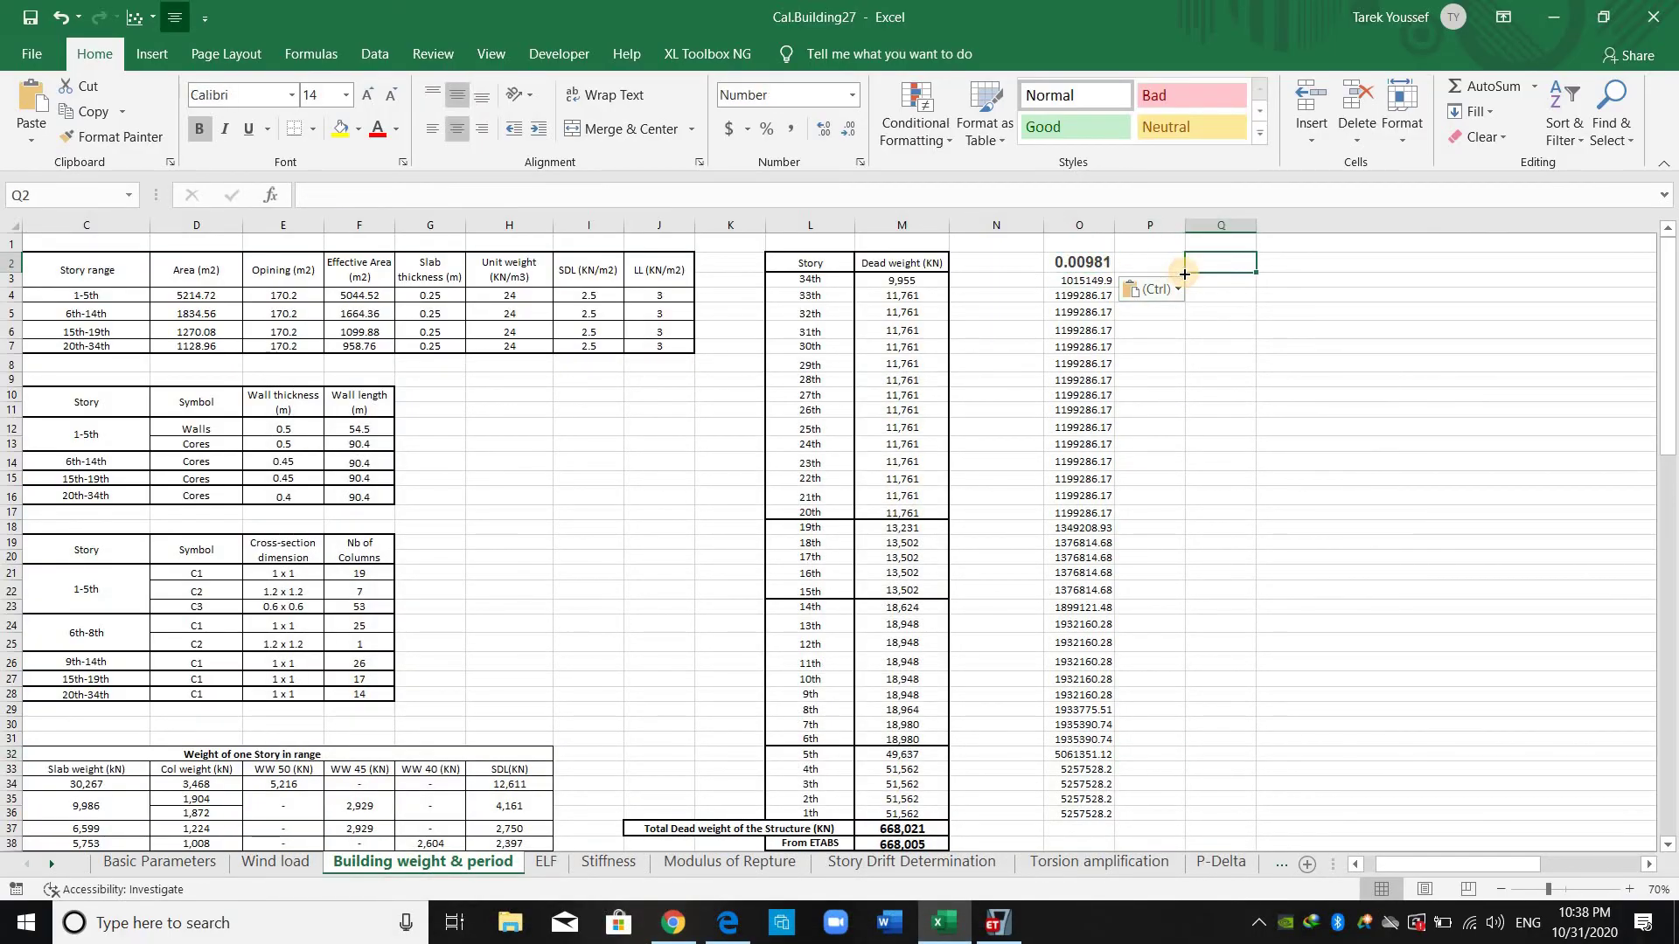
click(1183, 276)
text(=)
key(Left)
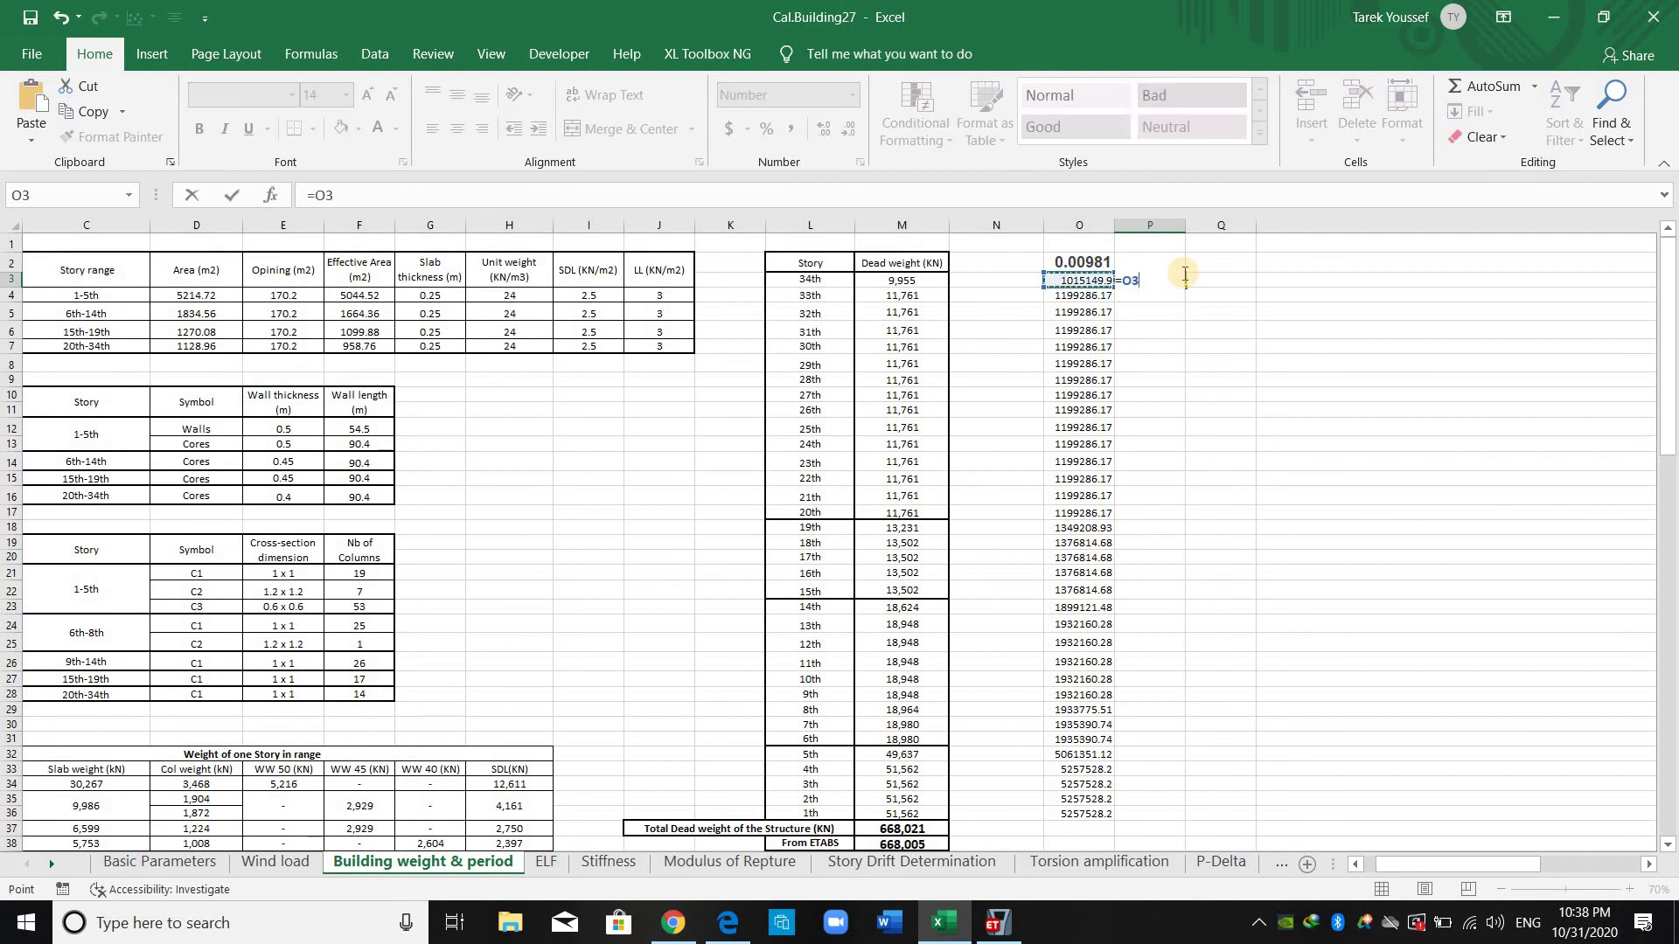
text(*)
key(Left)
key(Up)
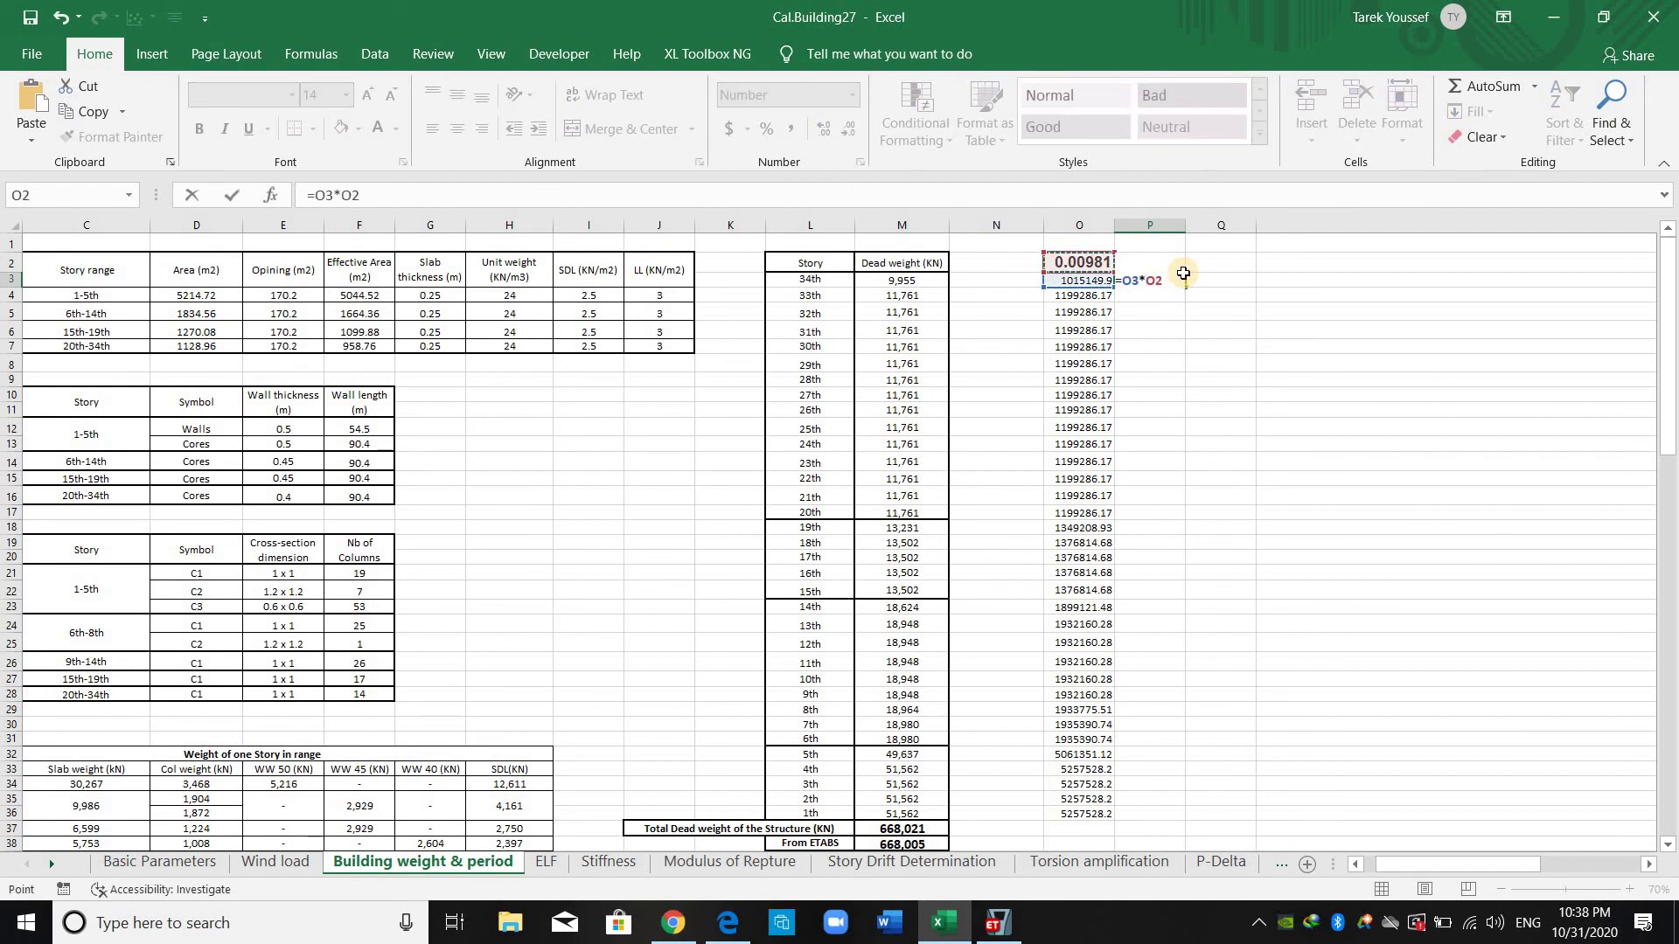
key(Return)
Fill the kilonewton conversion down column P for all stories and clear the surplus results in P37:P39.
click(1183, 278)
double_click(1186, 287)
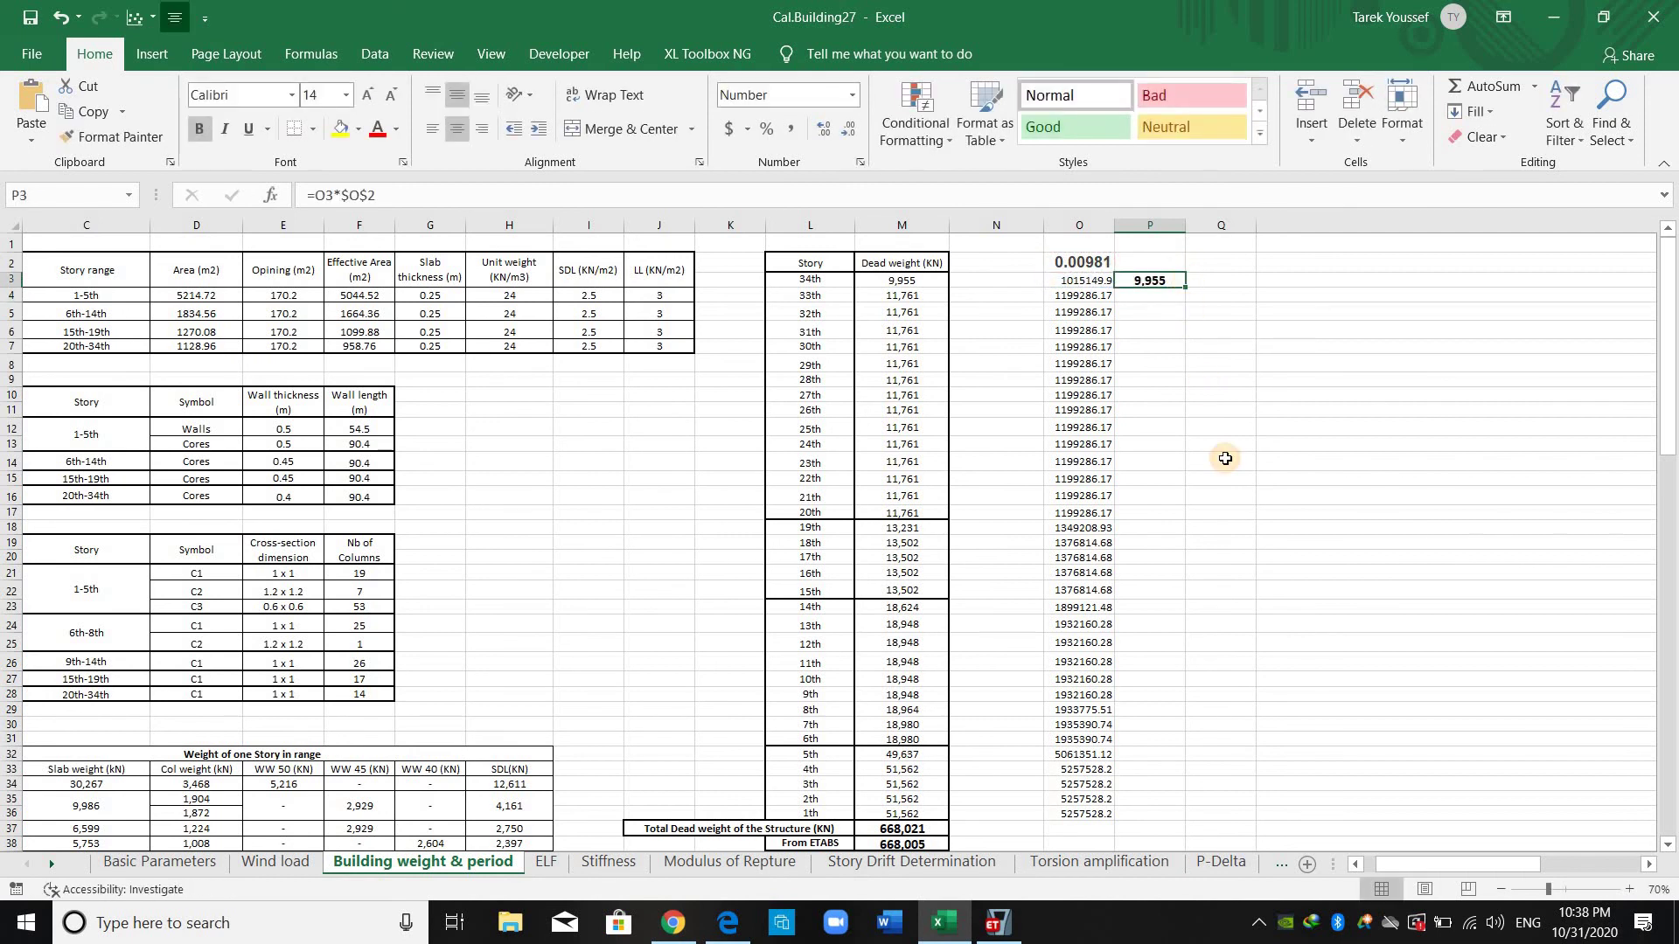
scroll(1090, 647, down, 3)
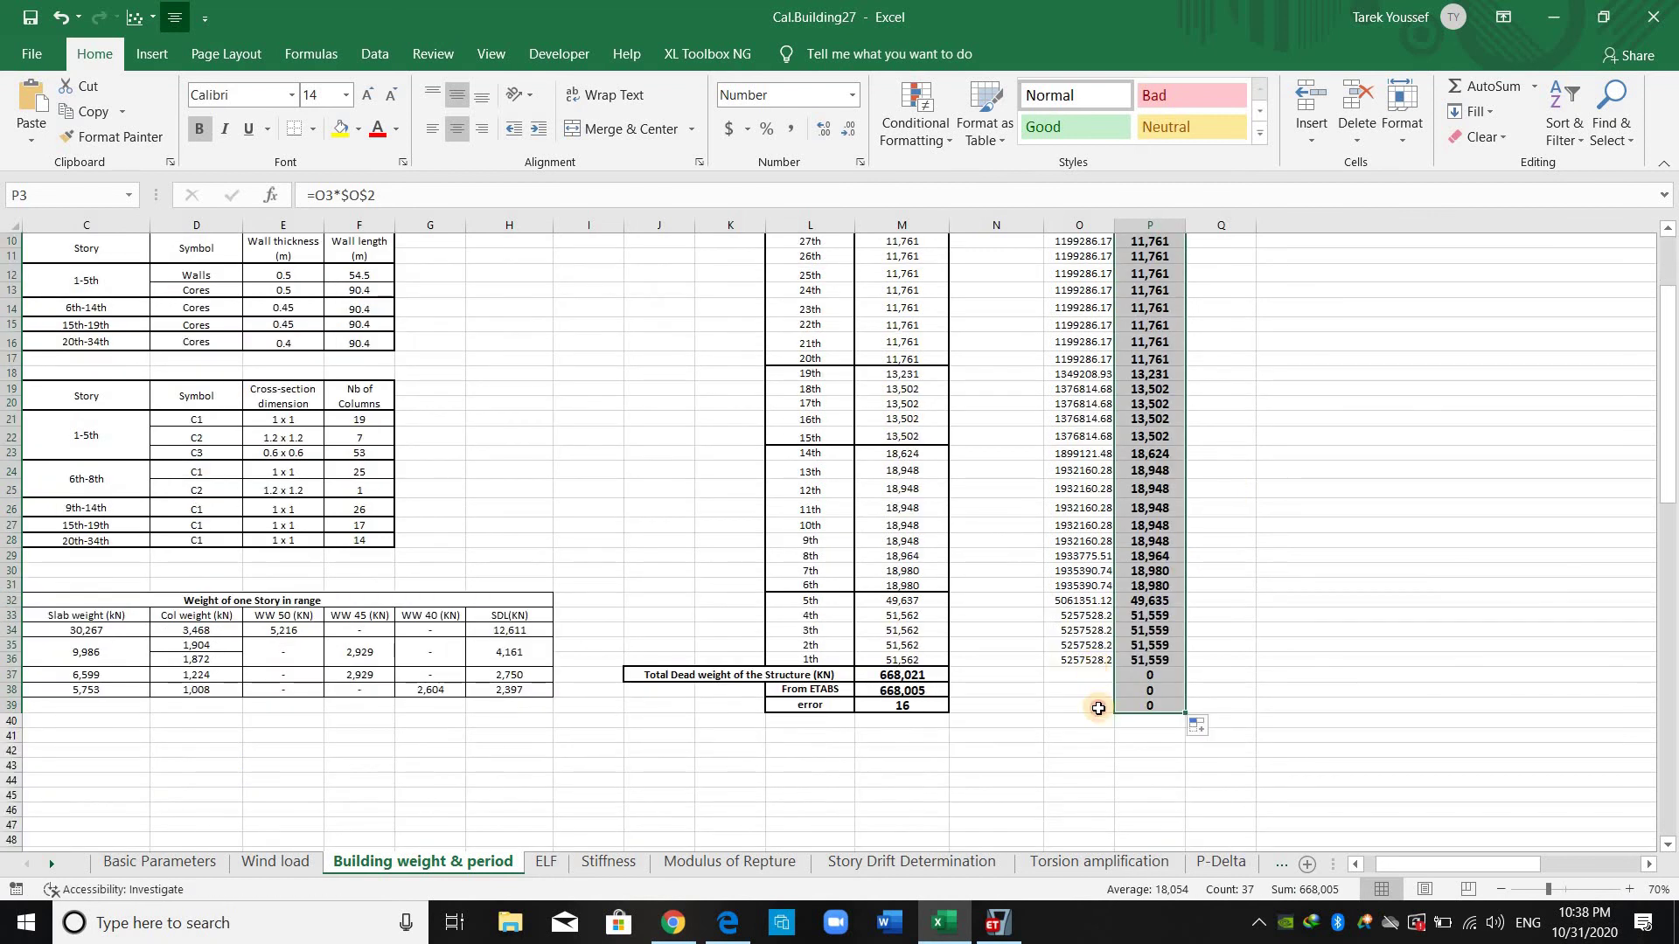
drag(1084, 675, 1156, 710)
click(1157, 720)
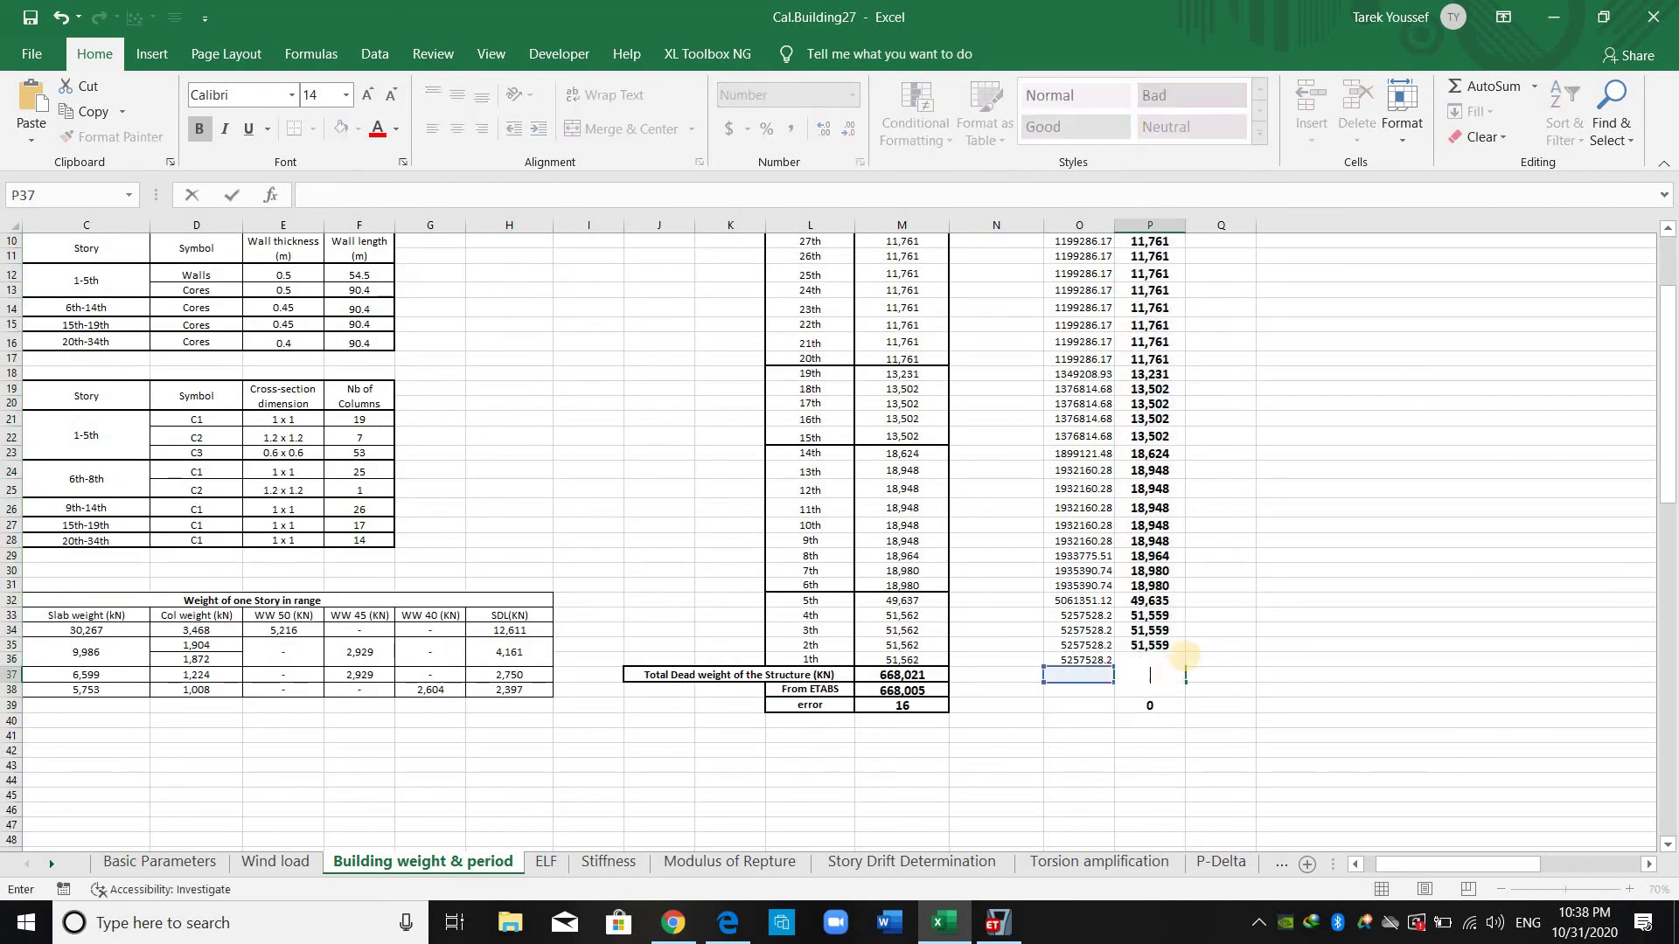
Calculate the difference between ETABS and hand-calculated weight in Q3 with =P3-M3 and fill it down for all stories.
scroll(1217, 282, up, 3)
click(1216, 280)
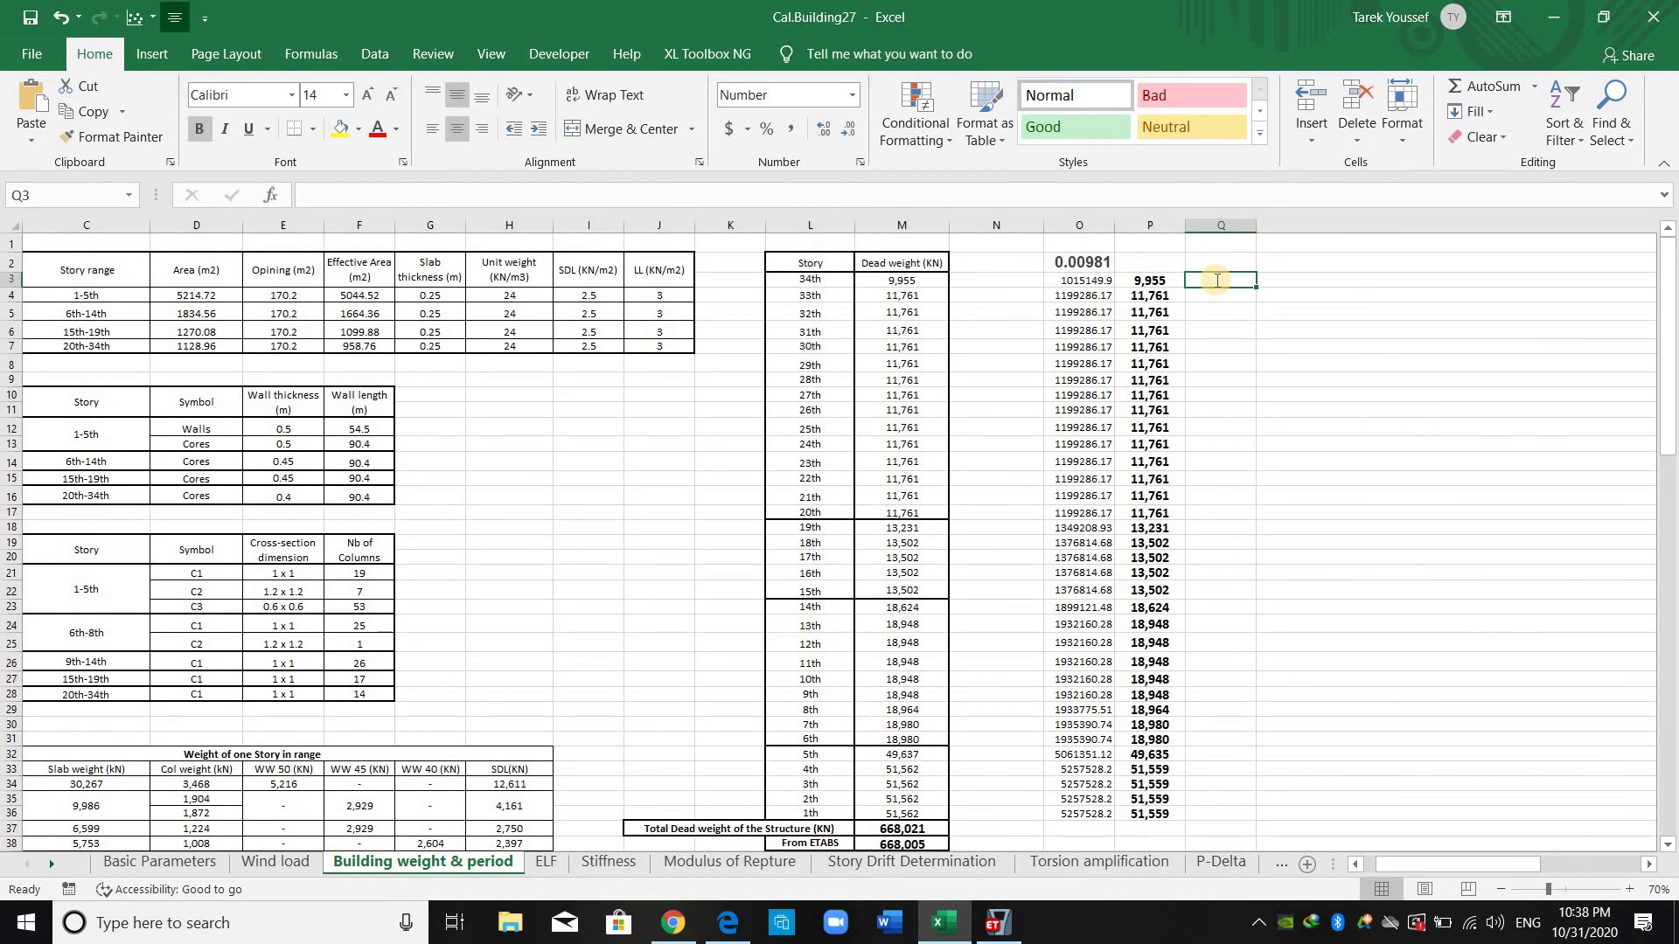
text(=)
key(Left)
text(-)
key(Left)
key(Left)
key(Left)
key(Left)
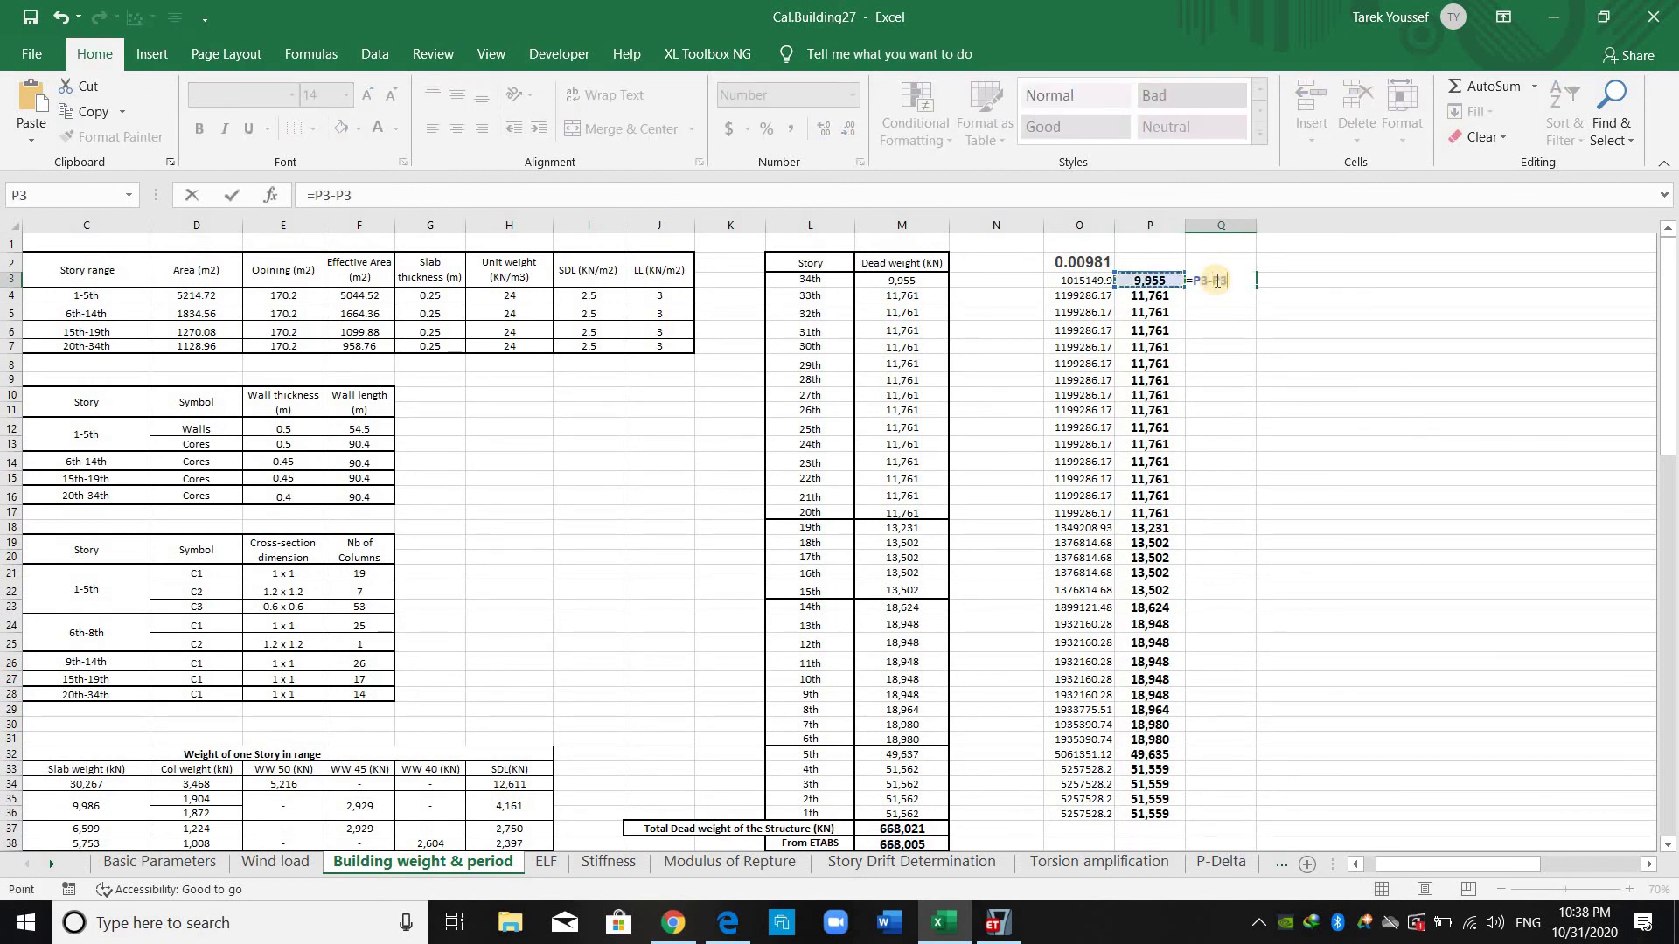
key(Return)
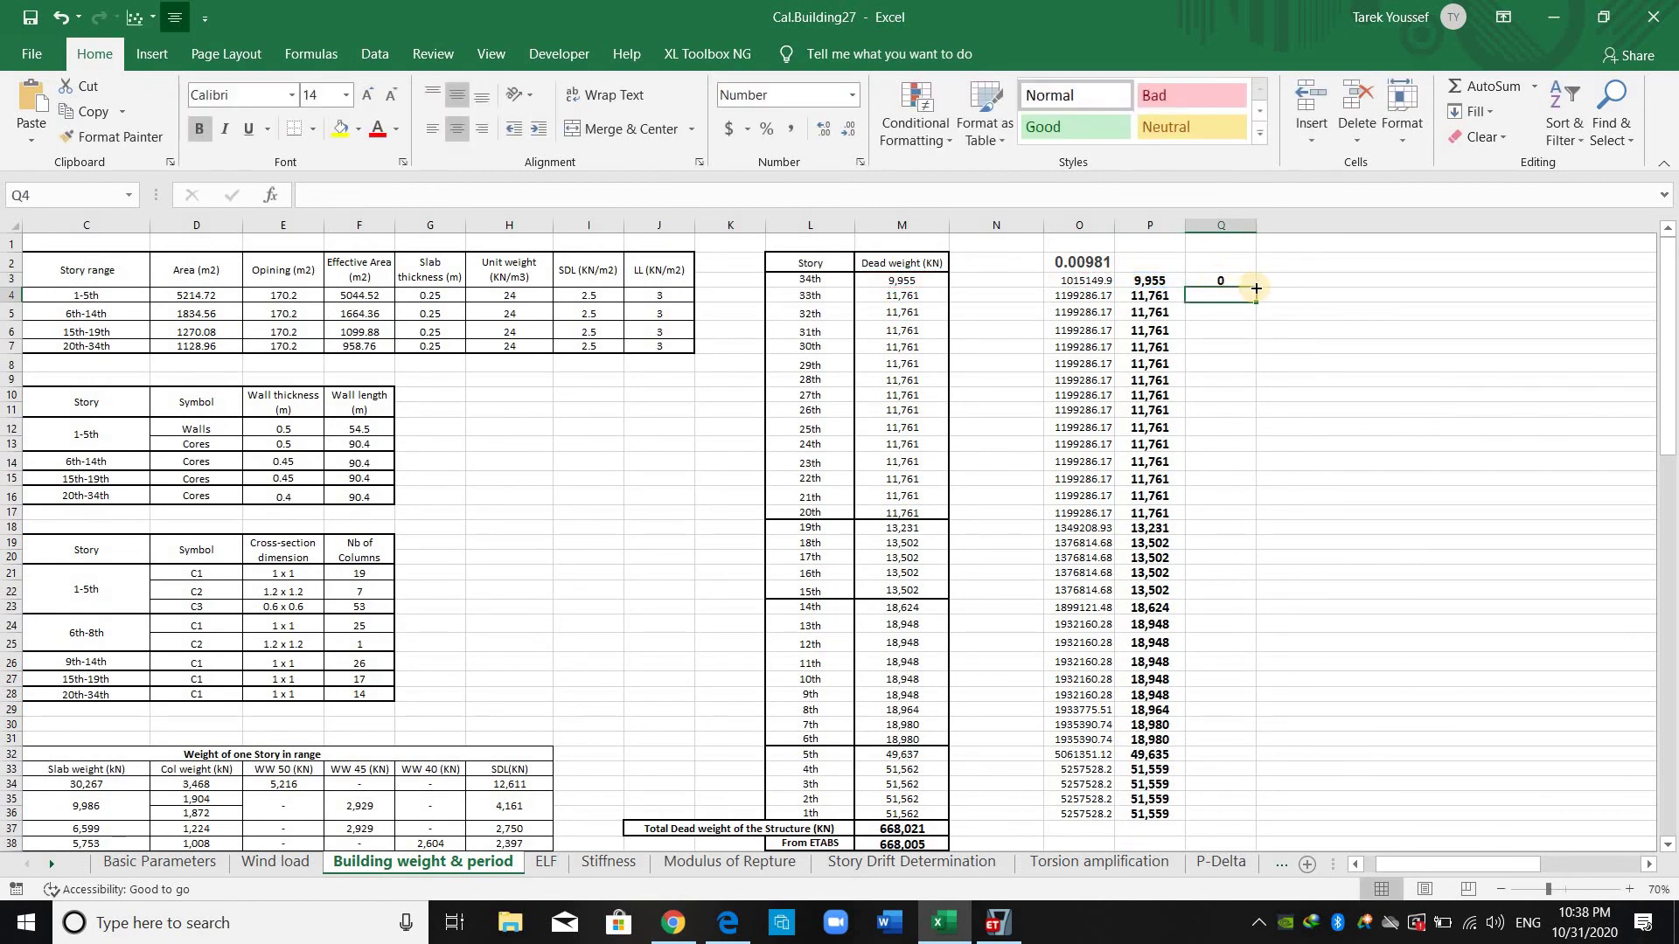
click(1251, 281)
double_click(1256, 289)
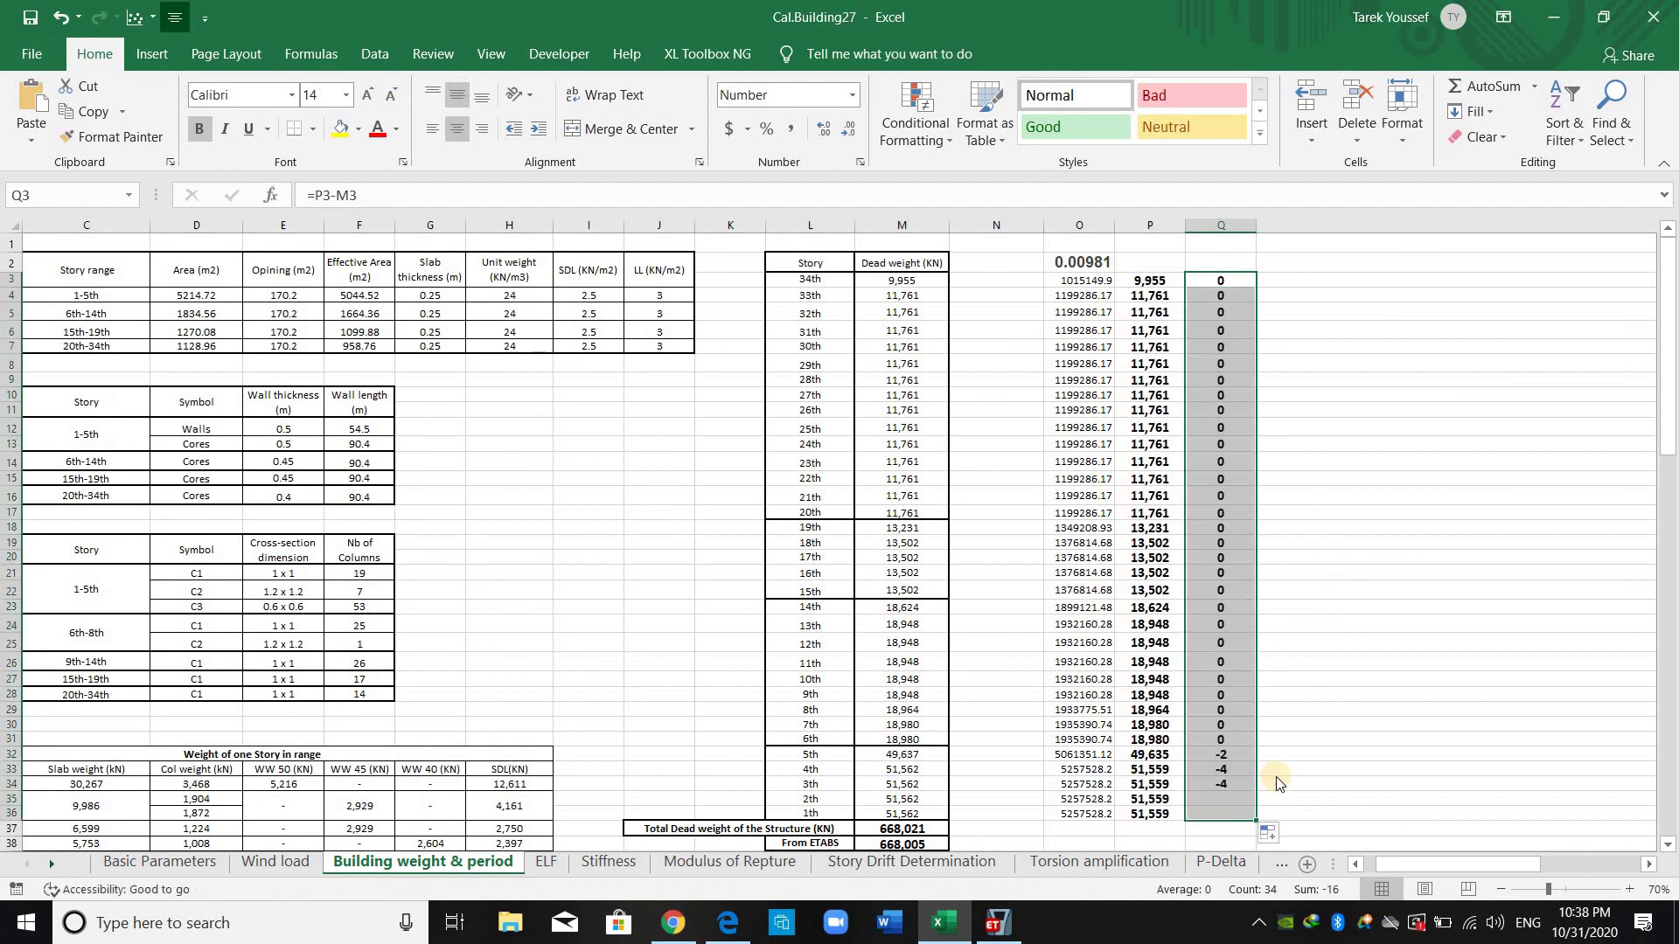
Review the story-by-story weight differences, especially for the 1st to 5th stories, and inspect the 5th story's difference formula.
scroll(1192, 787, down, 1)
scroll(1244, 588, up, 1)
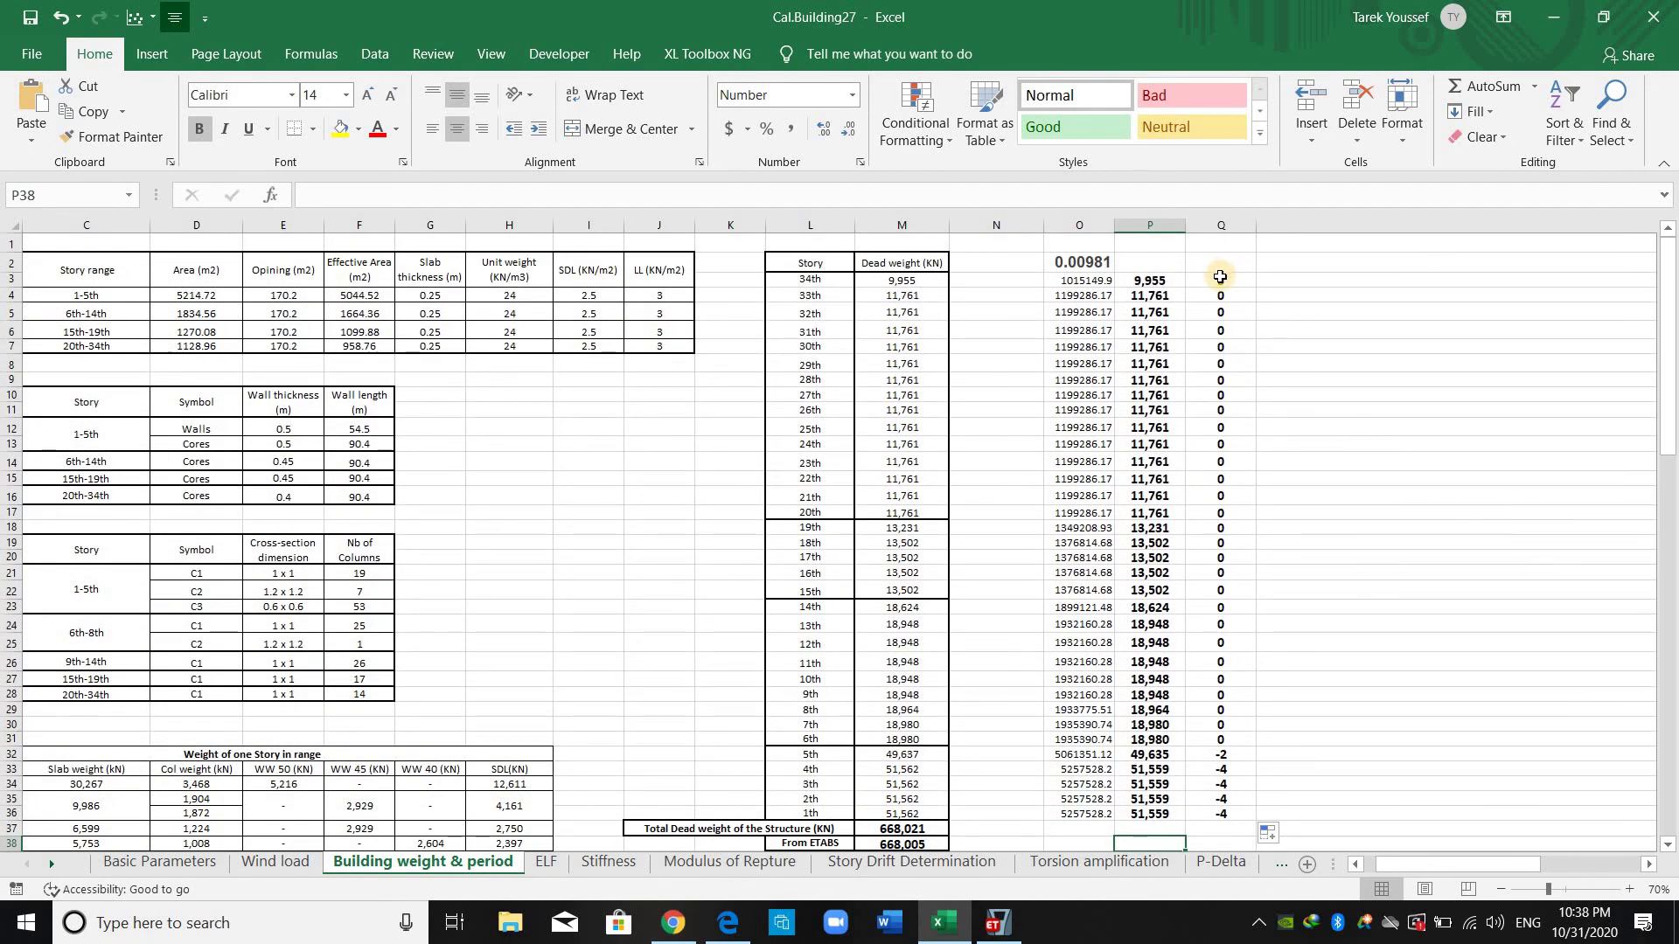
drag(1221, 280, 1223, 813)
click(1090, 765)
drag(1097, 752, 1233, 813)
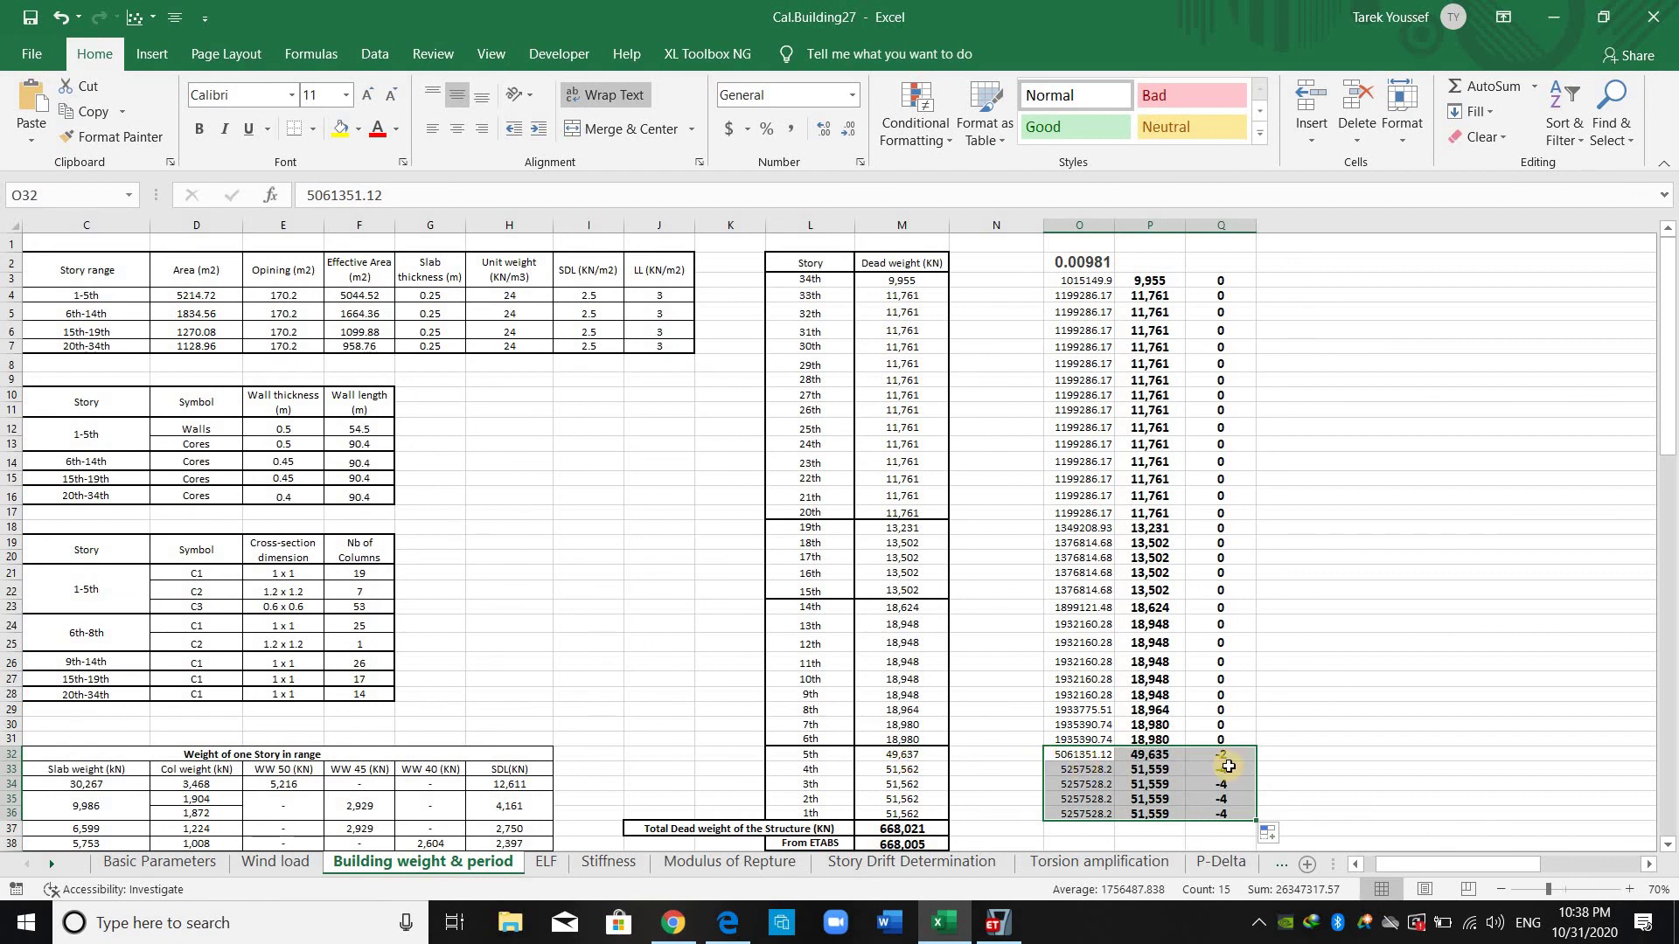
click(1220, 740)
key(Down)
key(F2)
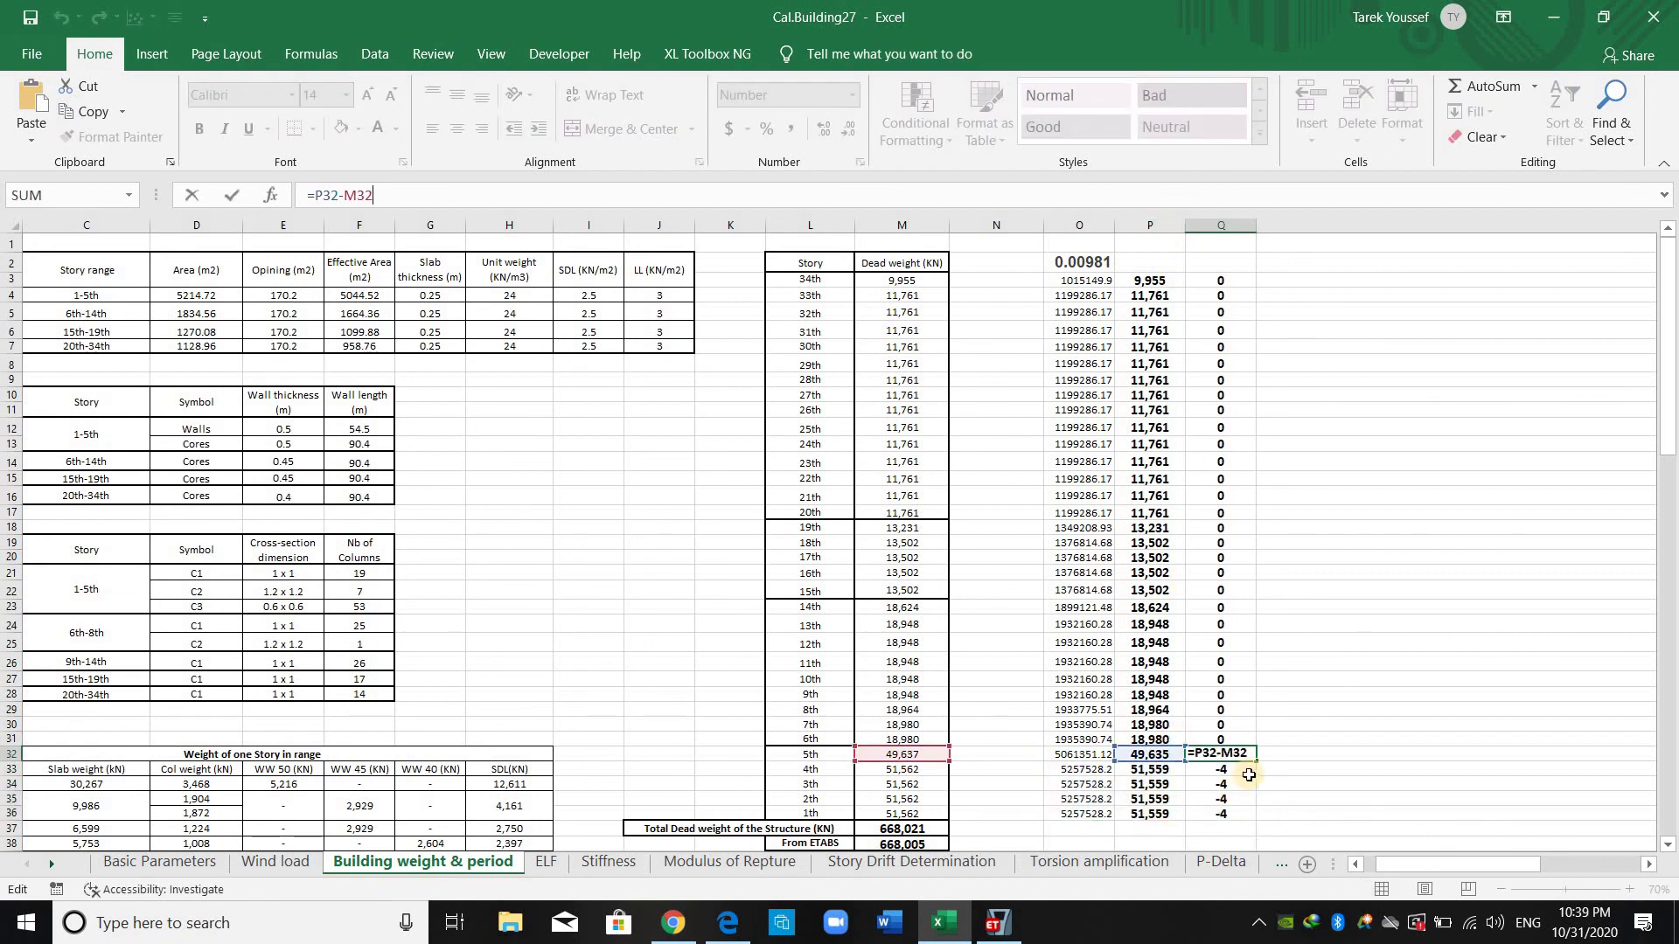
scroll(1233, 787, down, 1)
click(1154, 790)
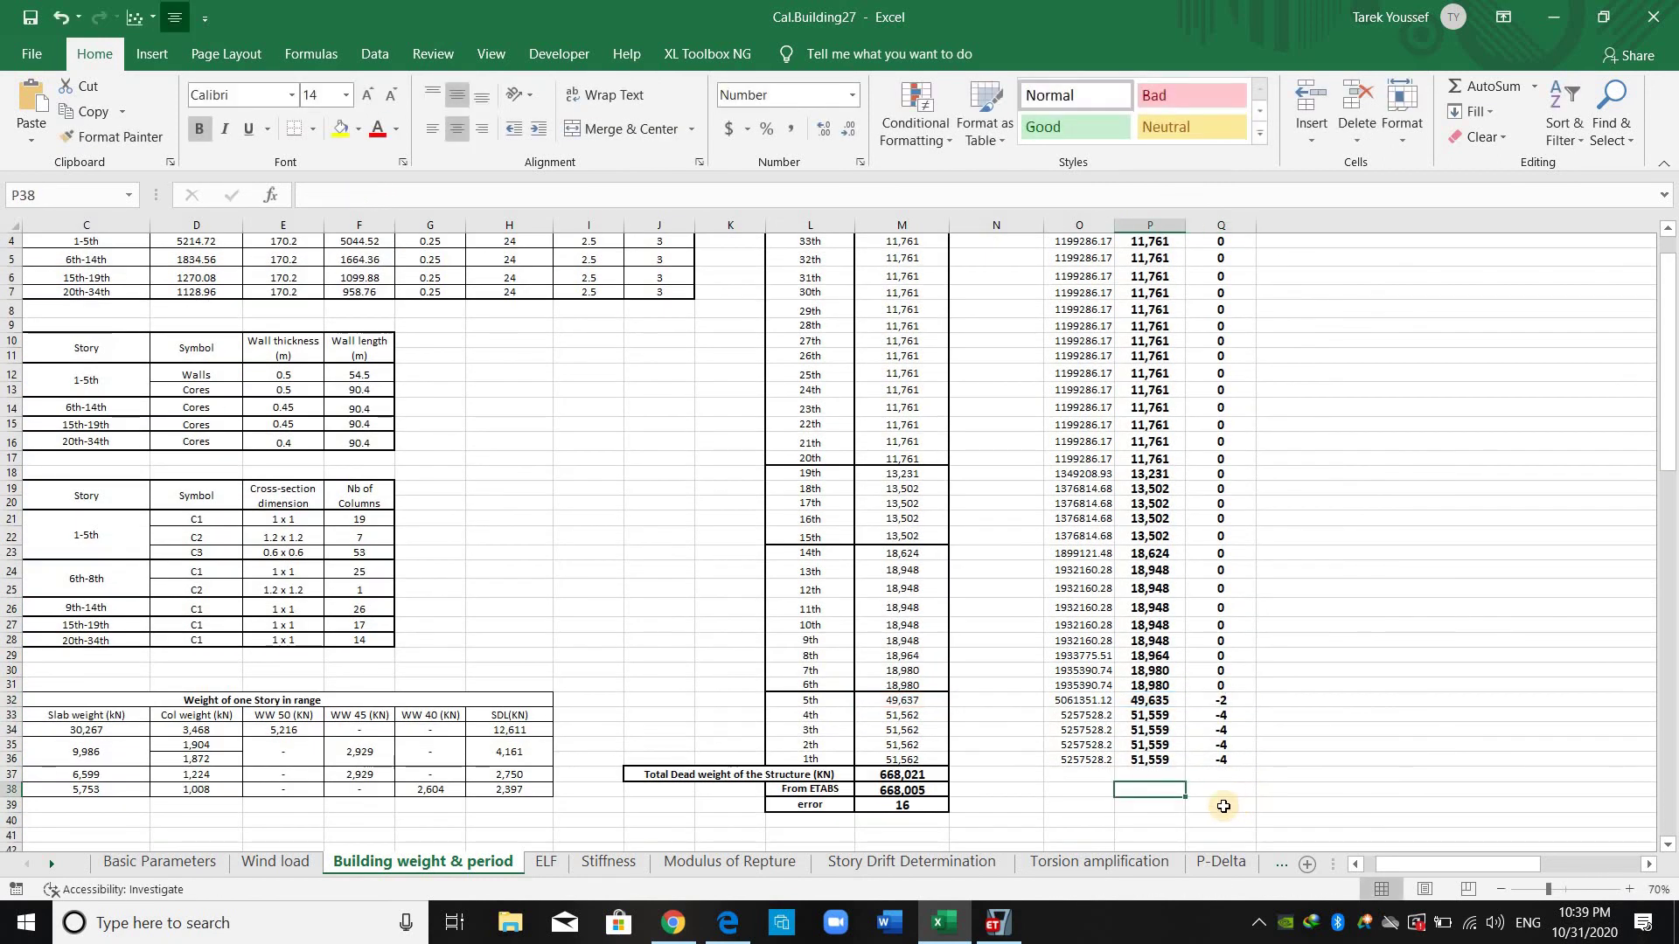
Sum the converted ETABS story weights P3:P36 in P37.
drag(1387, 868, 1389, 869)
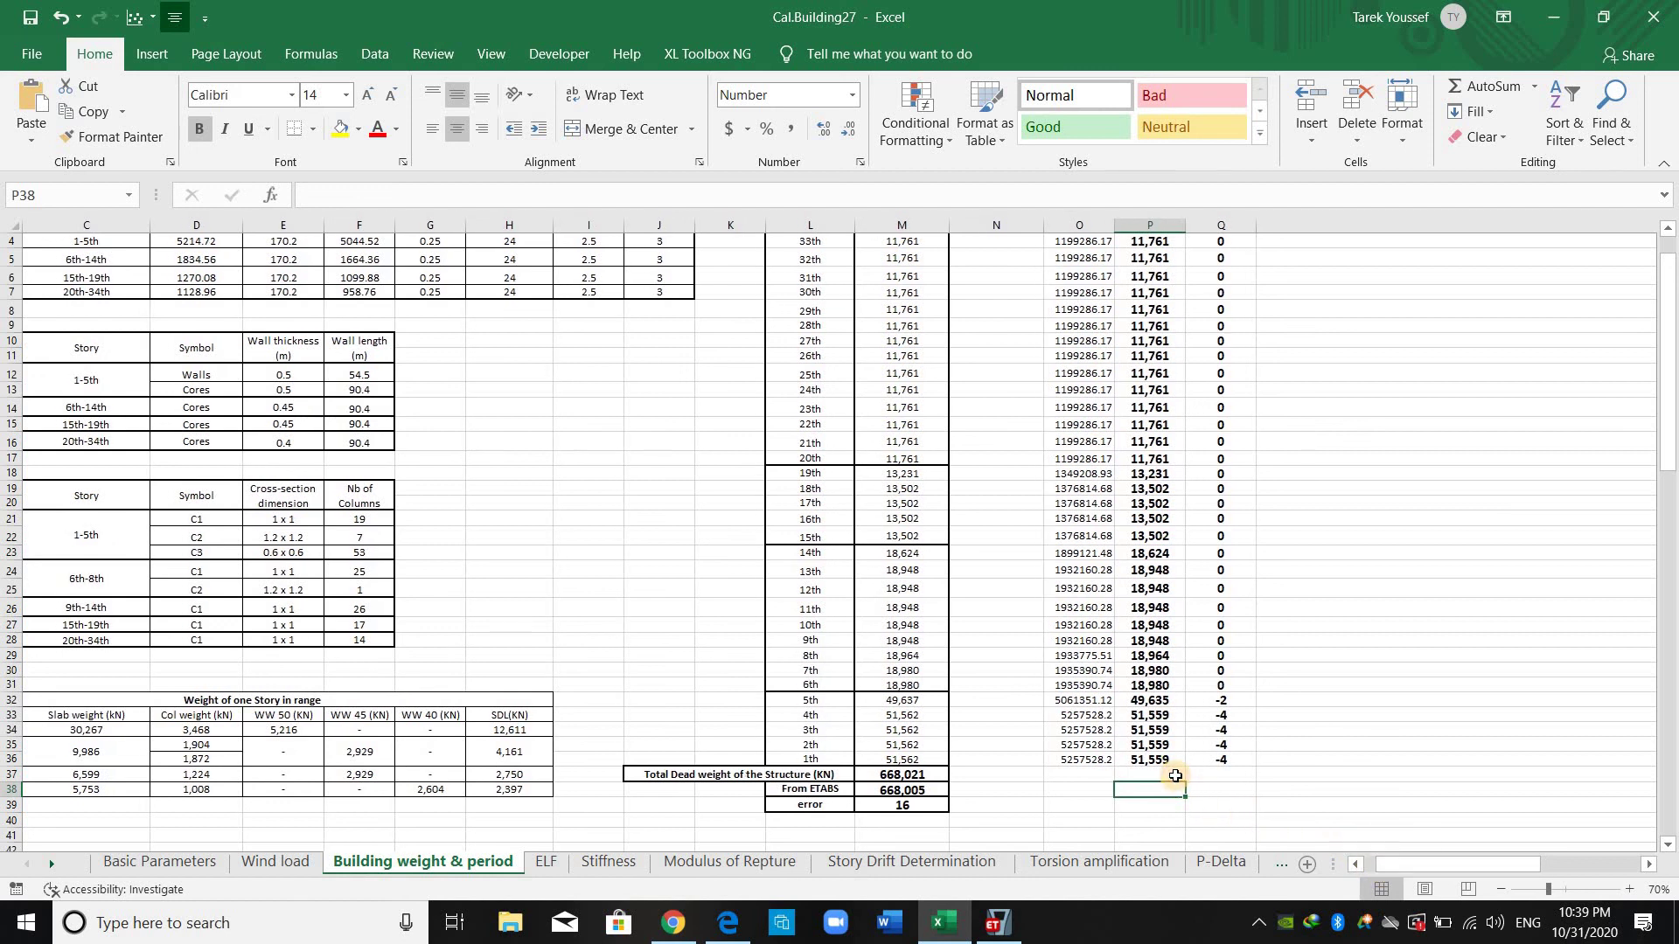
click(1175, 775)
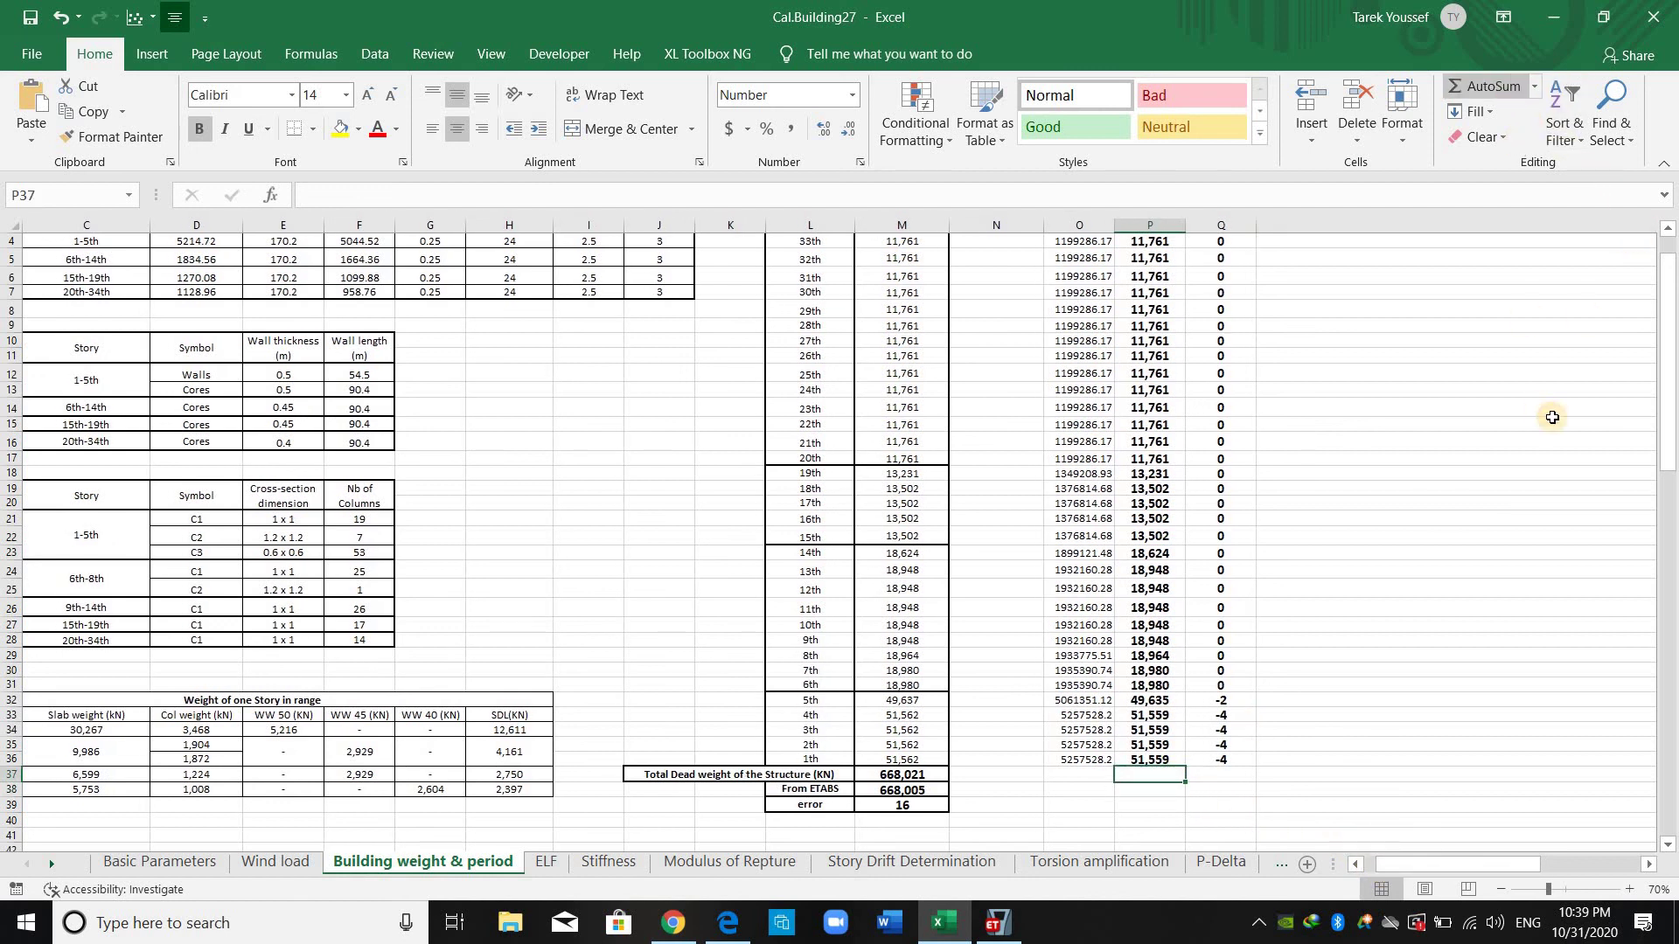
key(alt+equal)
key(Return)
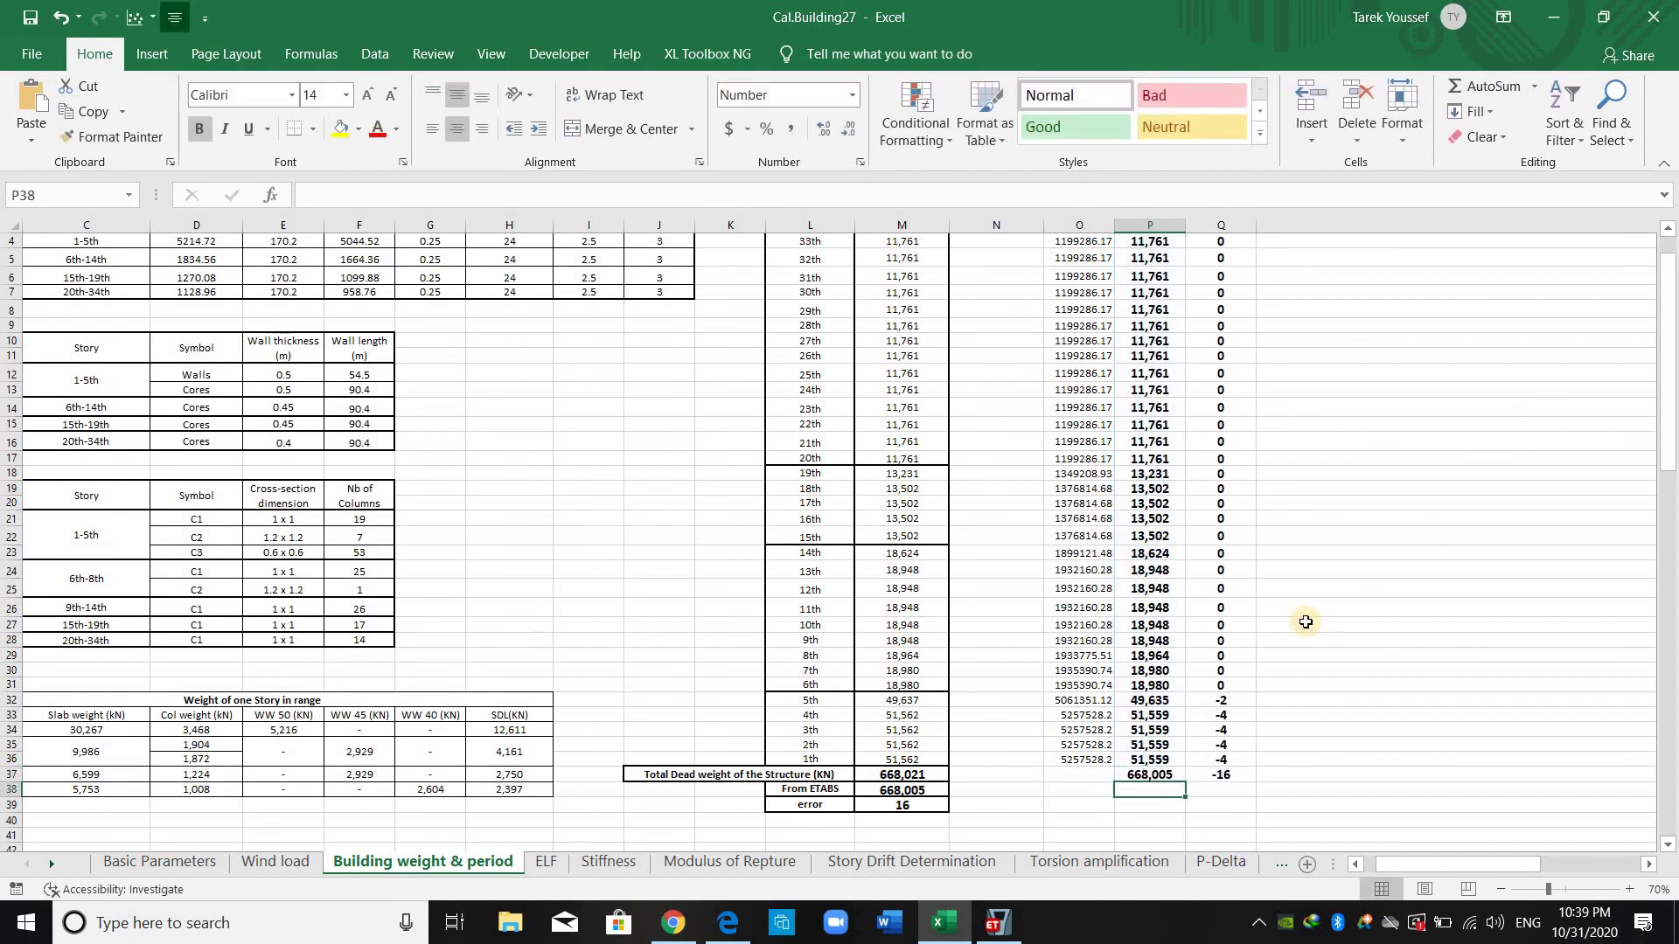
Inspect the sum formula in P37 and the range of ETABS story weights it covers.
key(Up)
key(F2)
scroll(1224, 645, up, 1)
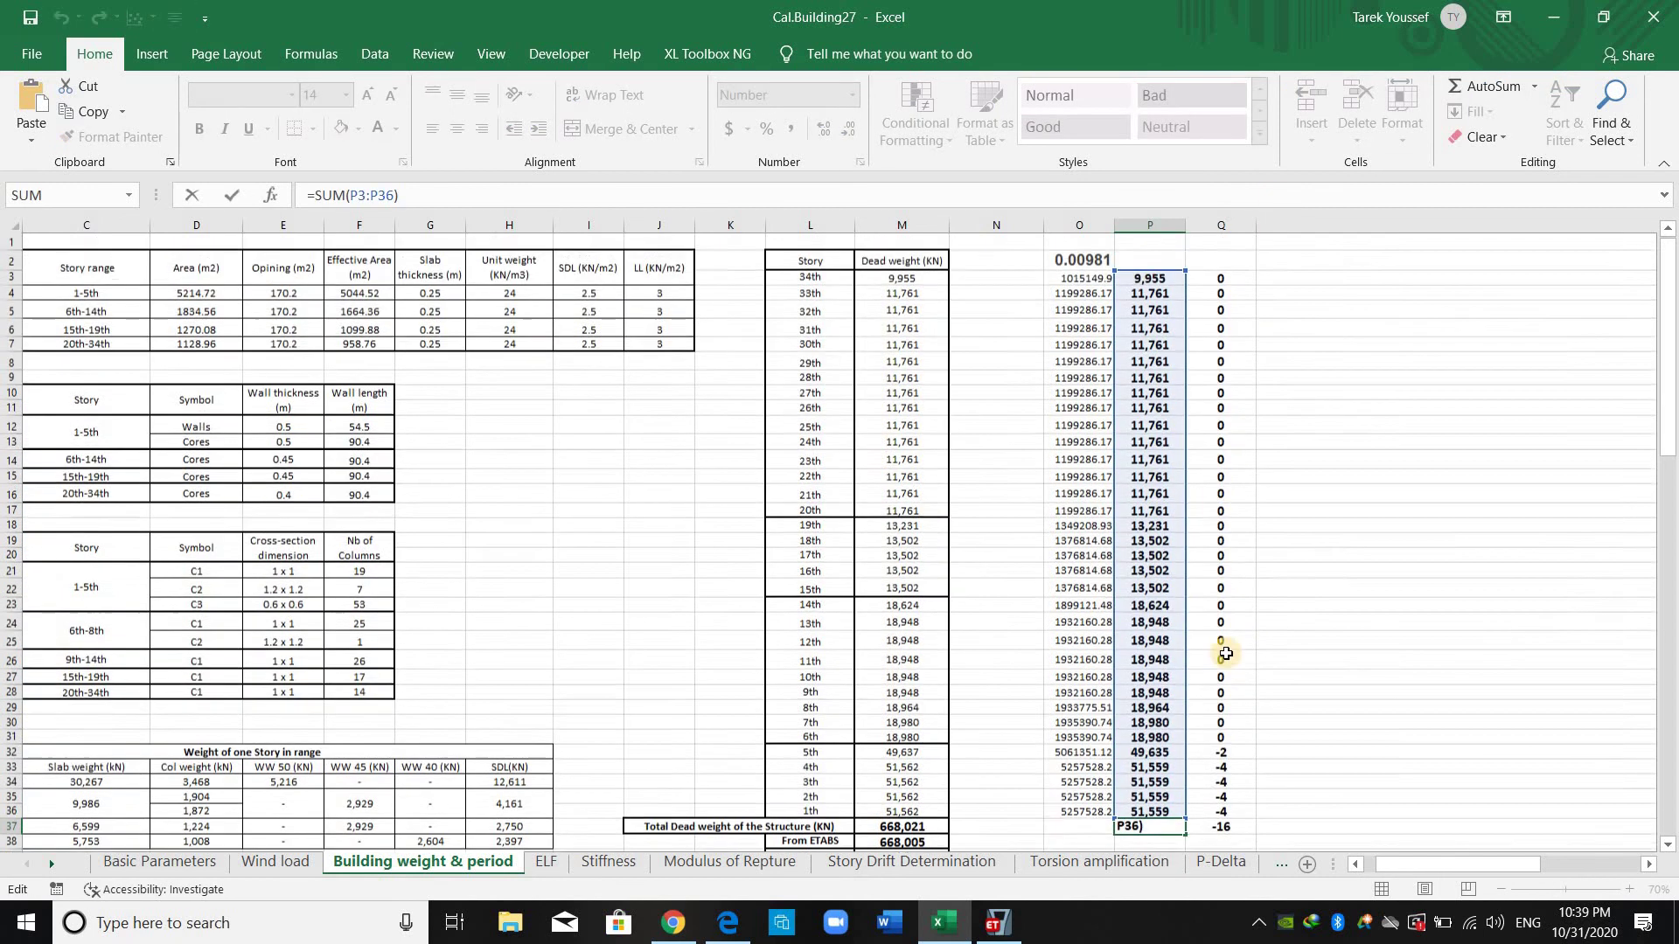
scroll(1221, 664, down, 2)
key(Escape)
drag(1156, 725, 1158, 729)
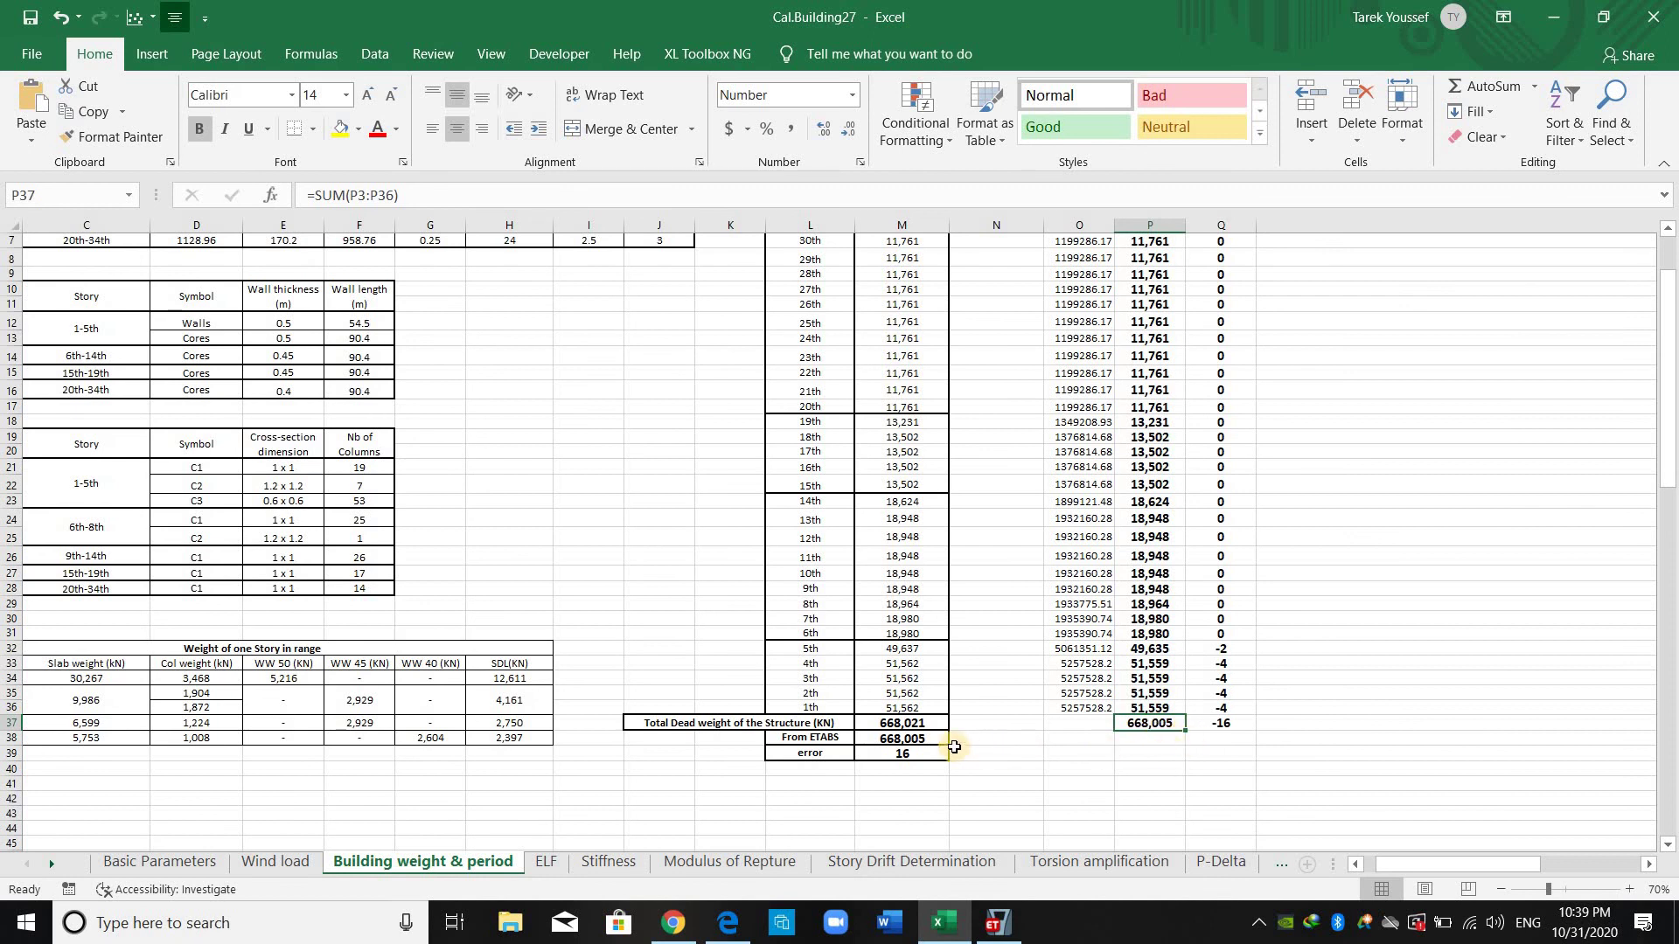
Inspect the sum range of the hand-calculated total dead weight and the error formula comparing it with the ETABS total.
click(912, 729)
click(784, 197)
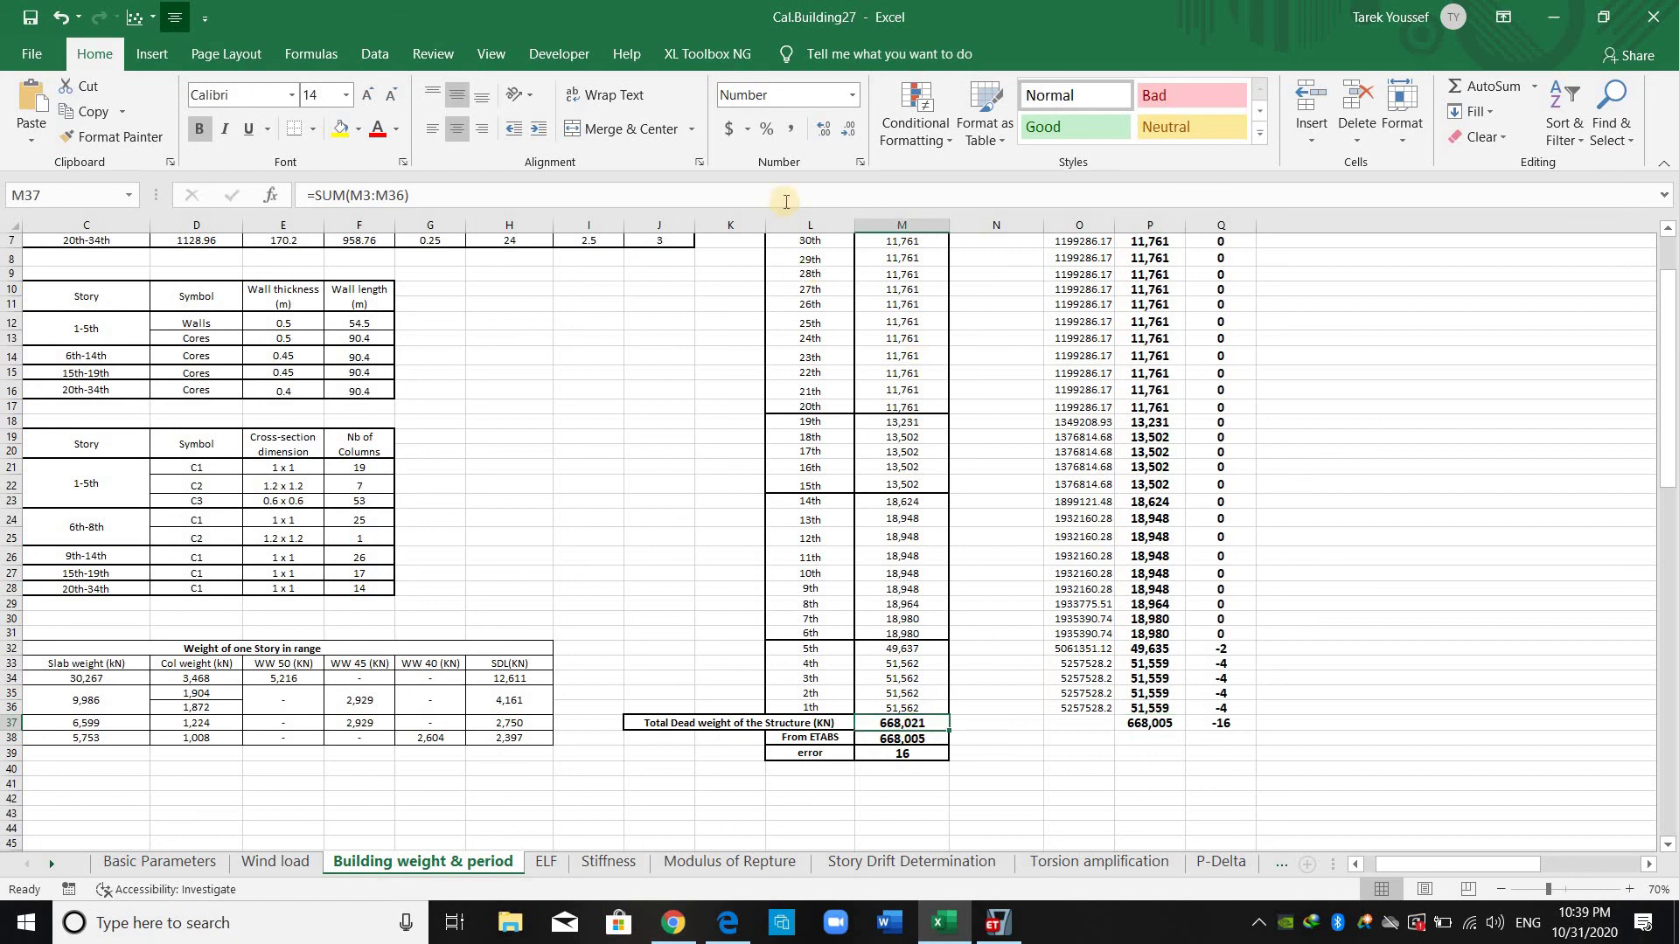
scroll(959, 487, up, 2)
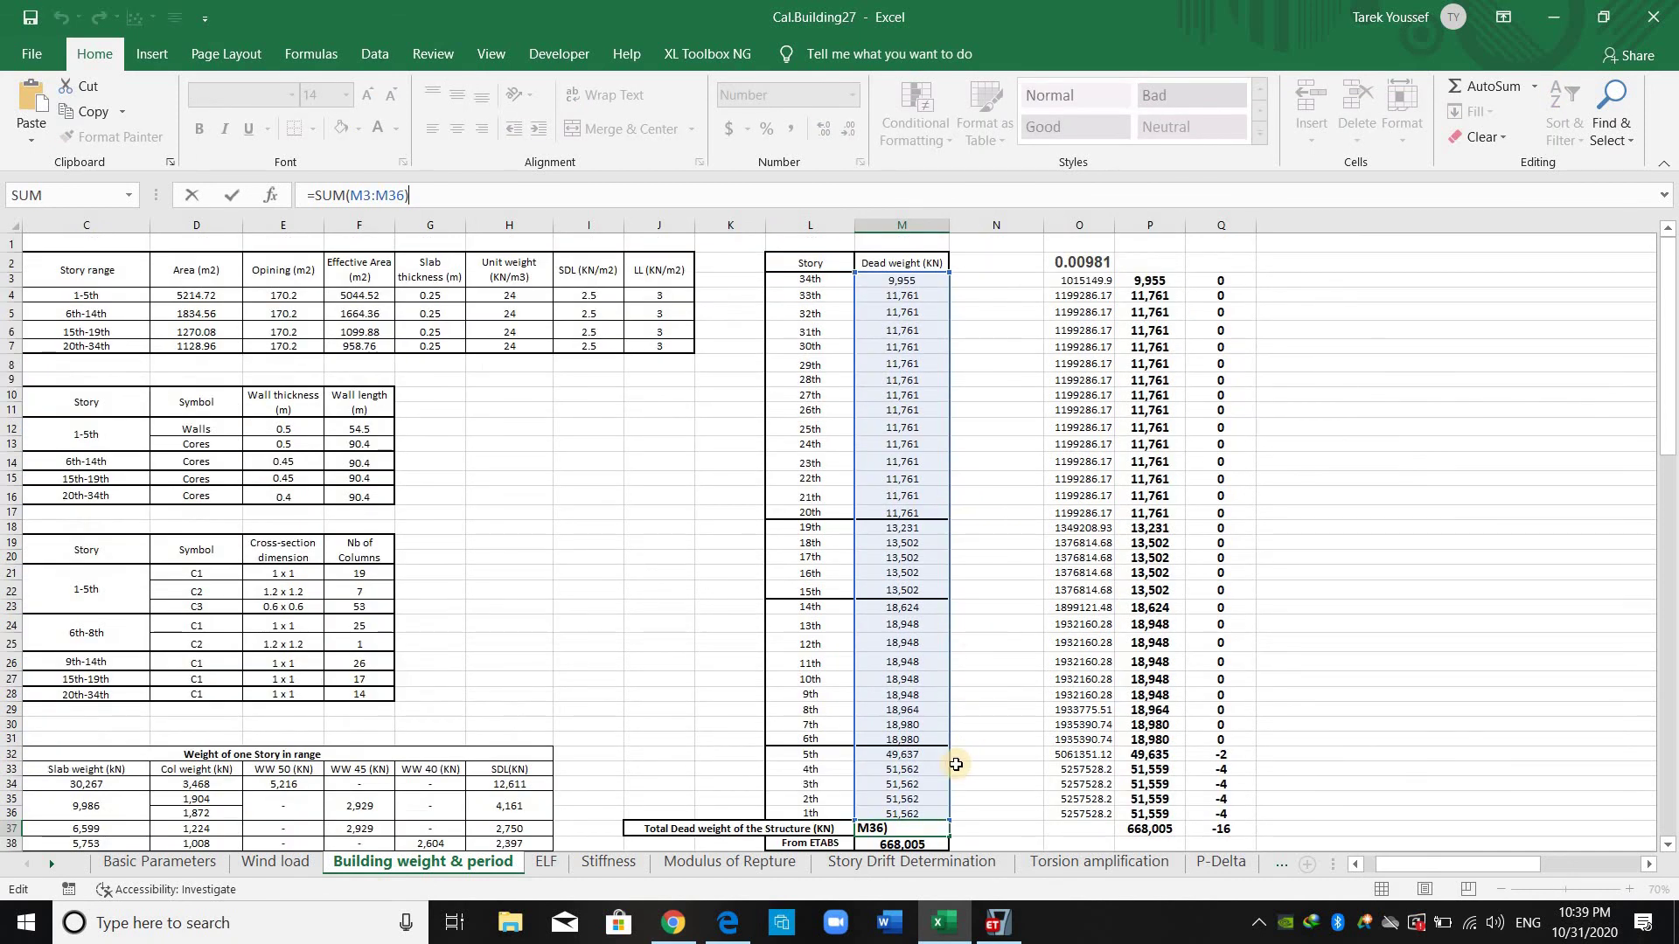
scroll(948, 749, down, 2)
key(Escape)
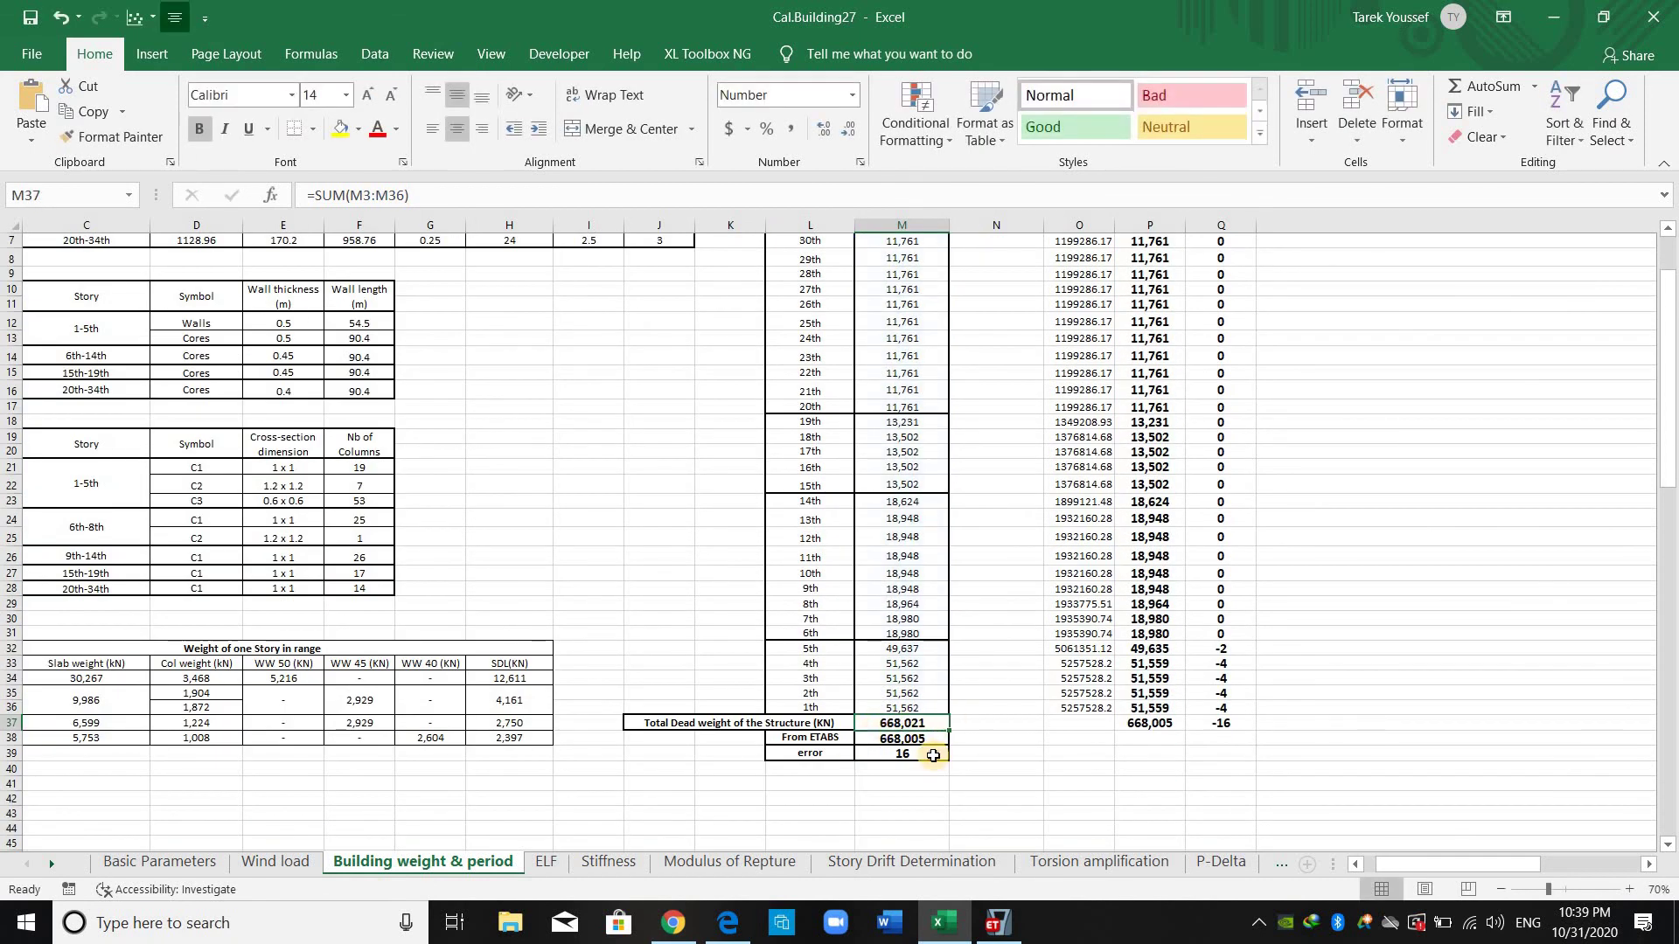
click(933, 756)
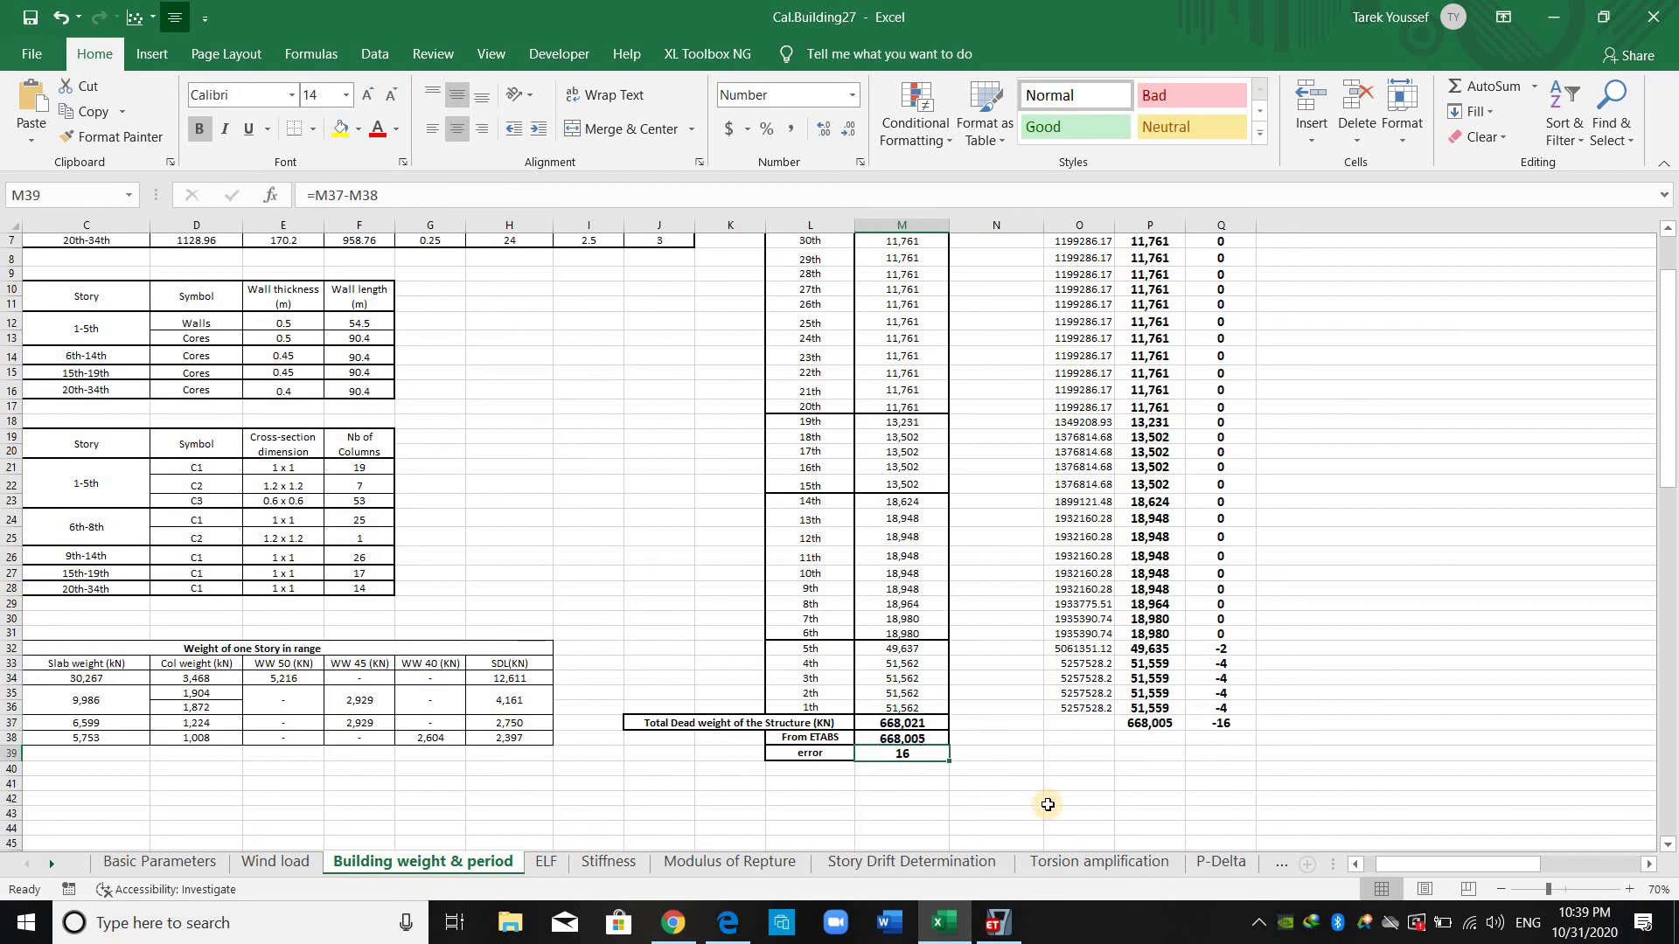
drag(1505, 869, 1417, 861)
scroll(1405, 810, up, 2)
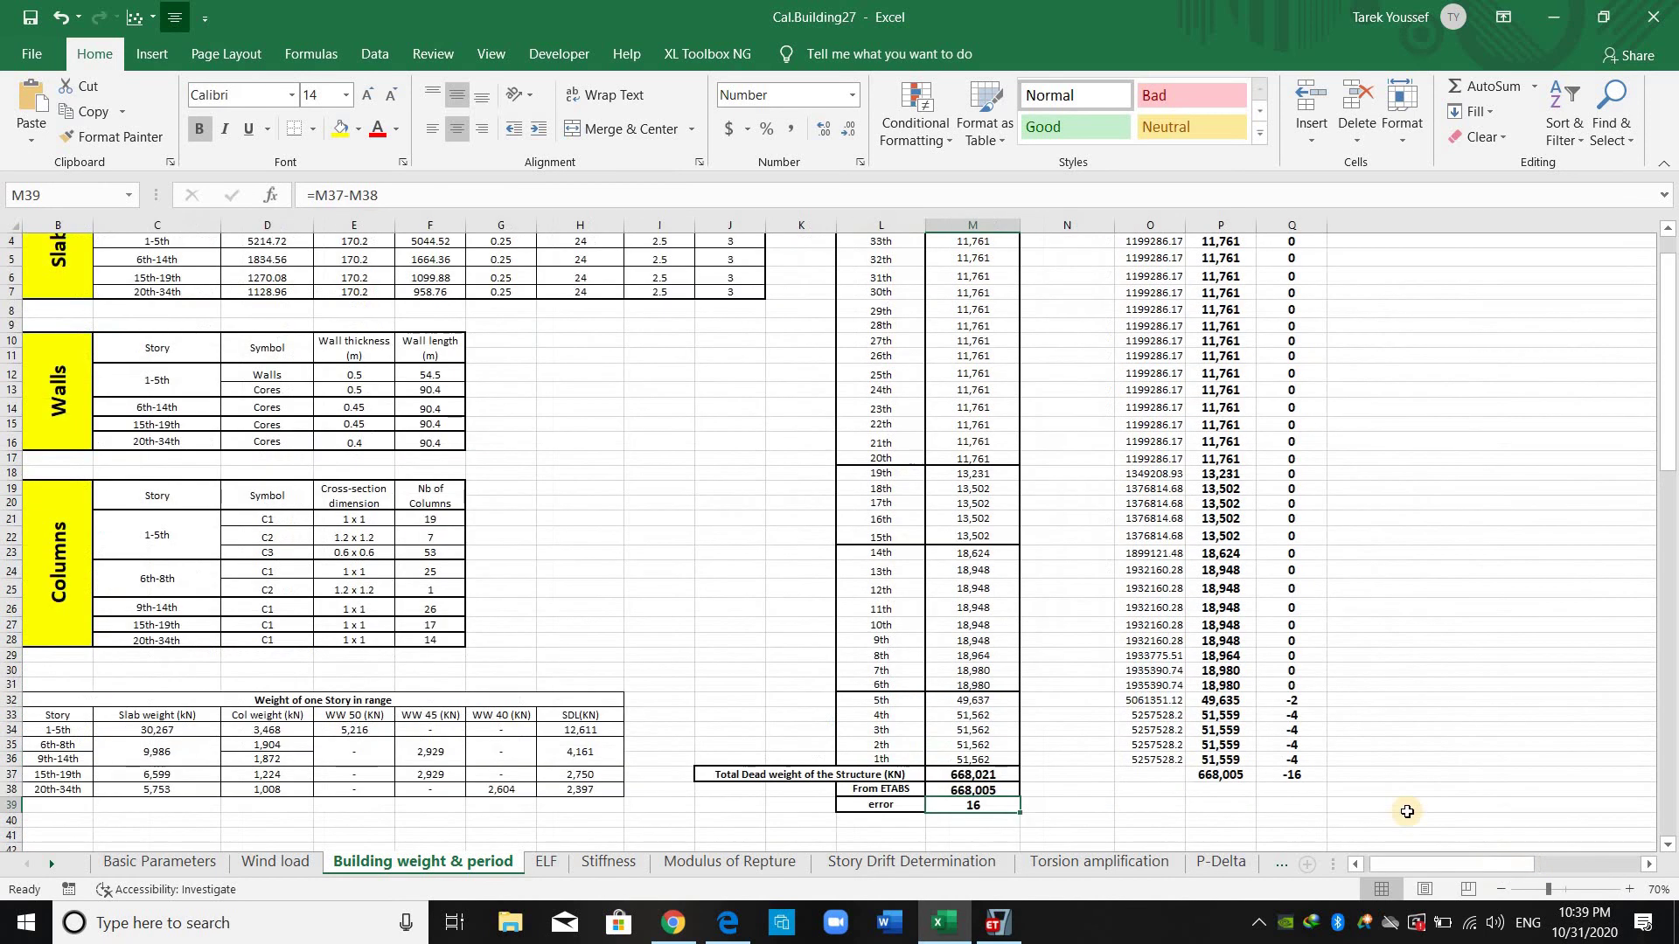
click(1220, 791)
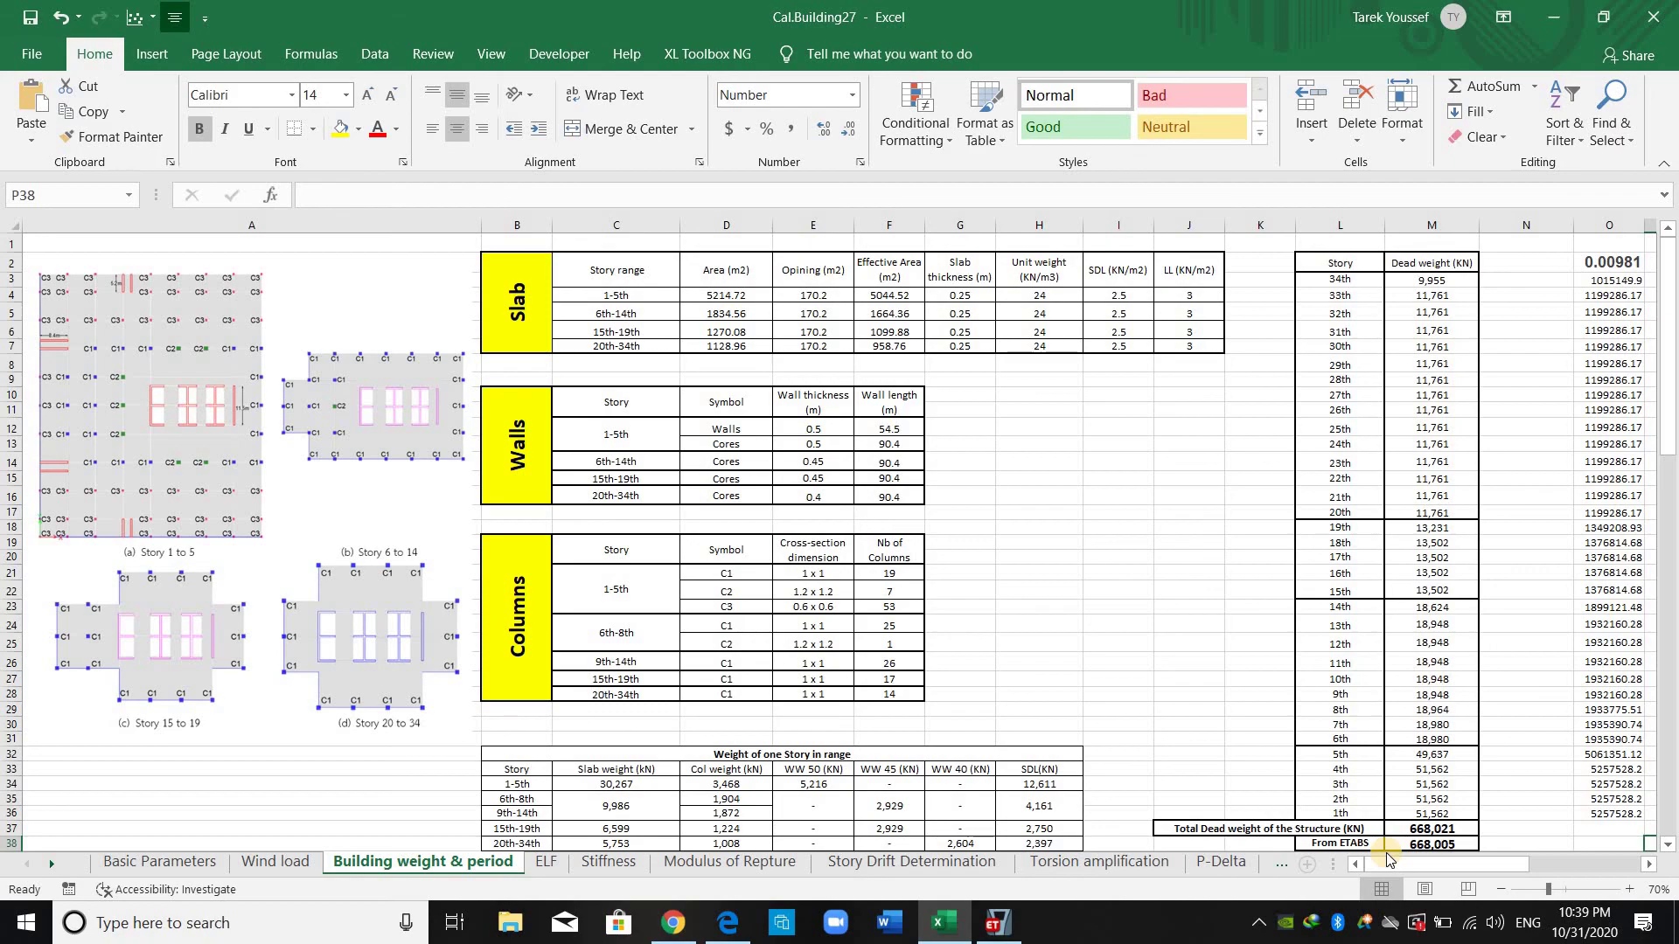